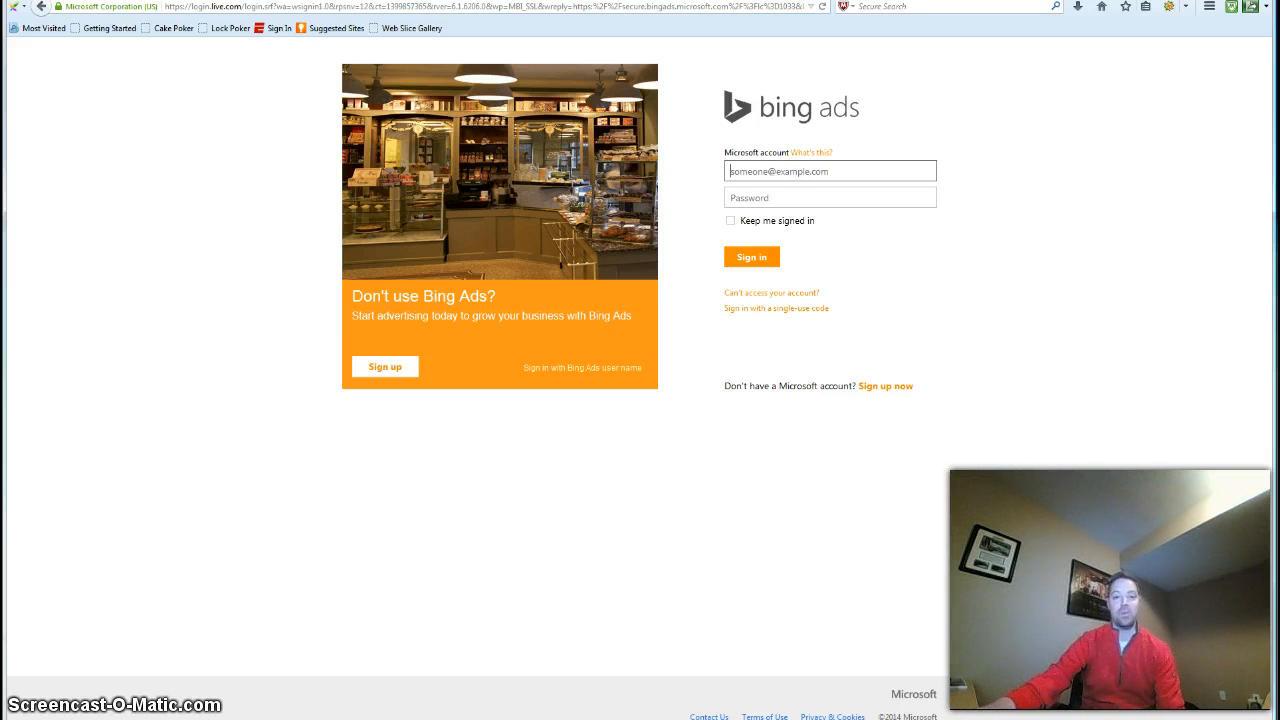
# Enter the account e-mail address in the Microsoft account field, using the gmail.com domain
pyautogui.moveTo(268, 719)
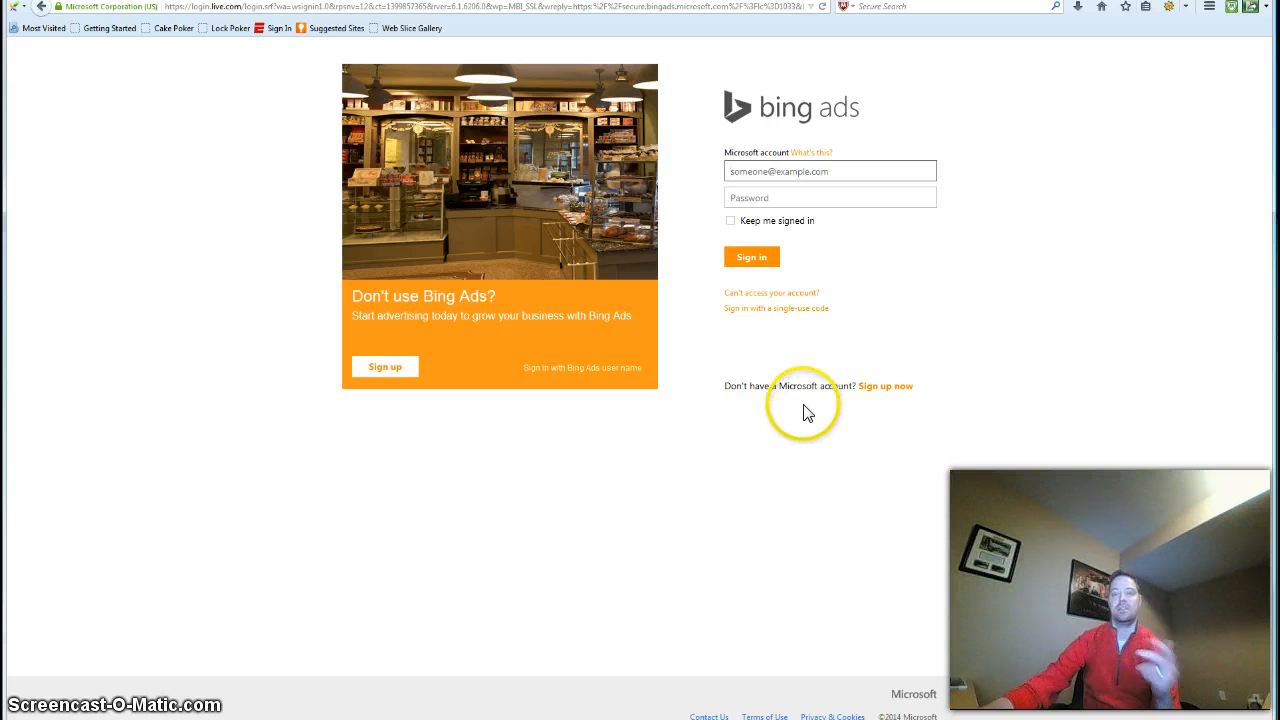
pyautogui.click(863, 171)
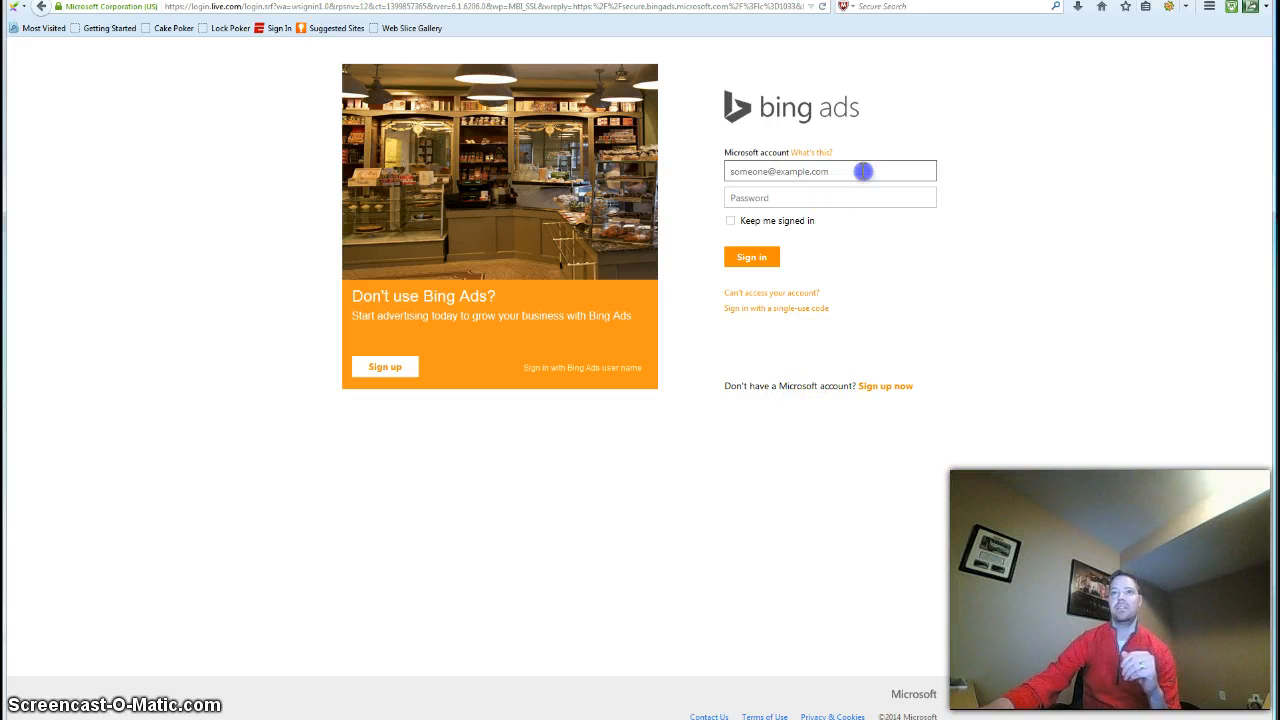
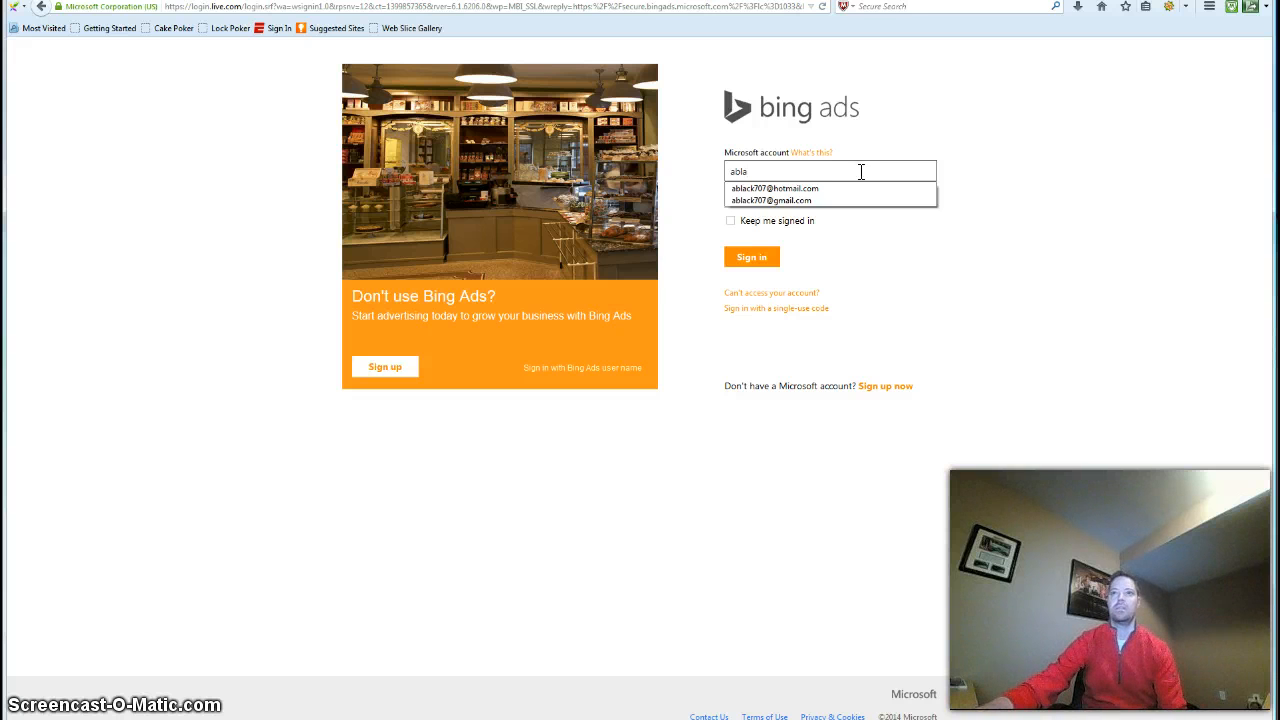
pyautogui.click(866, 188)
pyautogui.moveTo(849, 171); pyautogui.dragTo(773, 171)
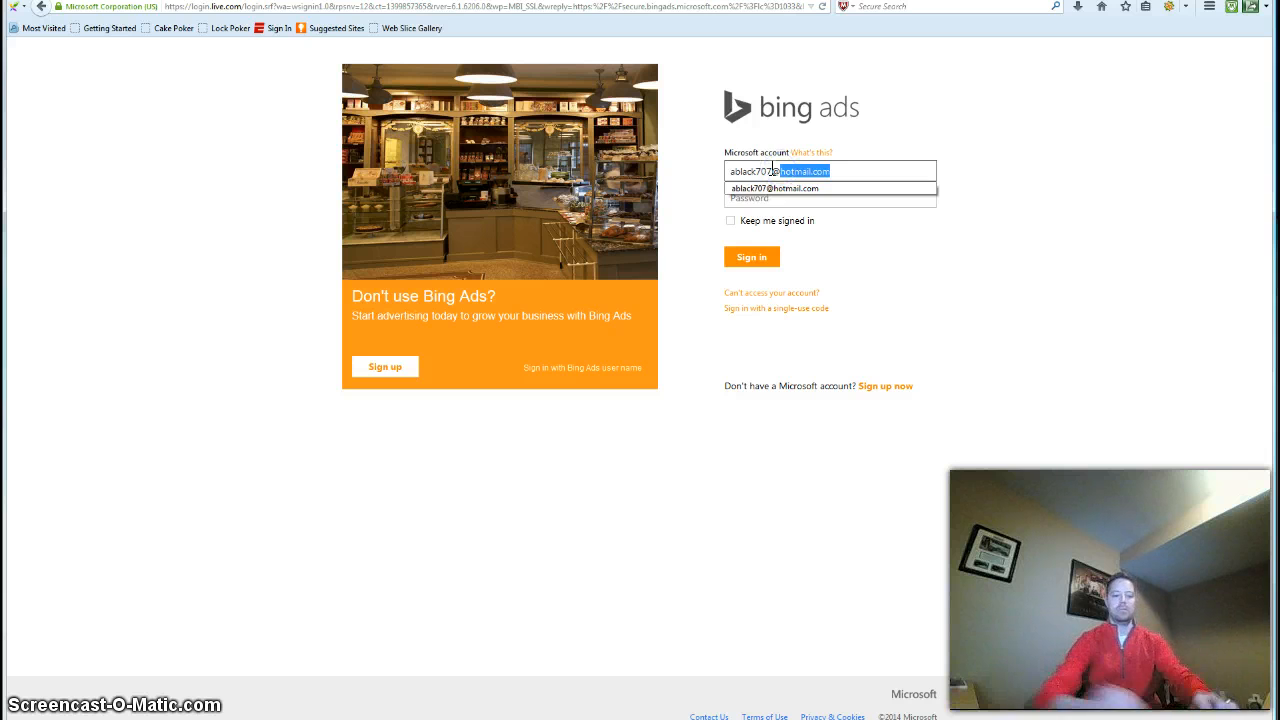
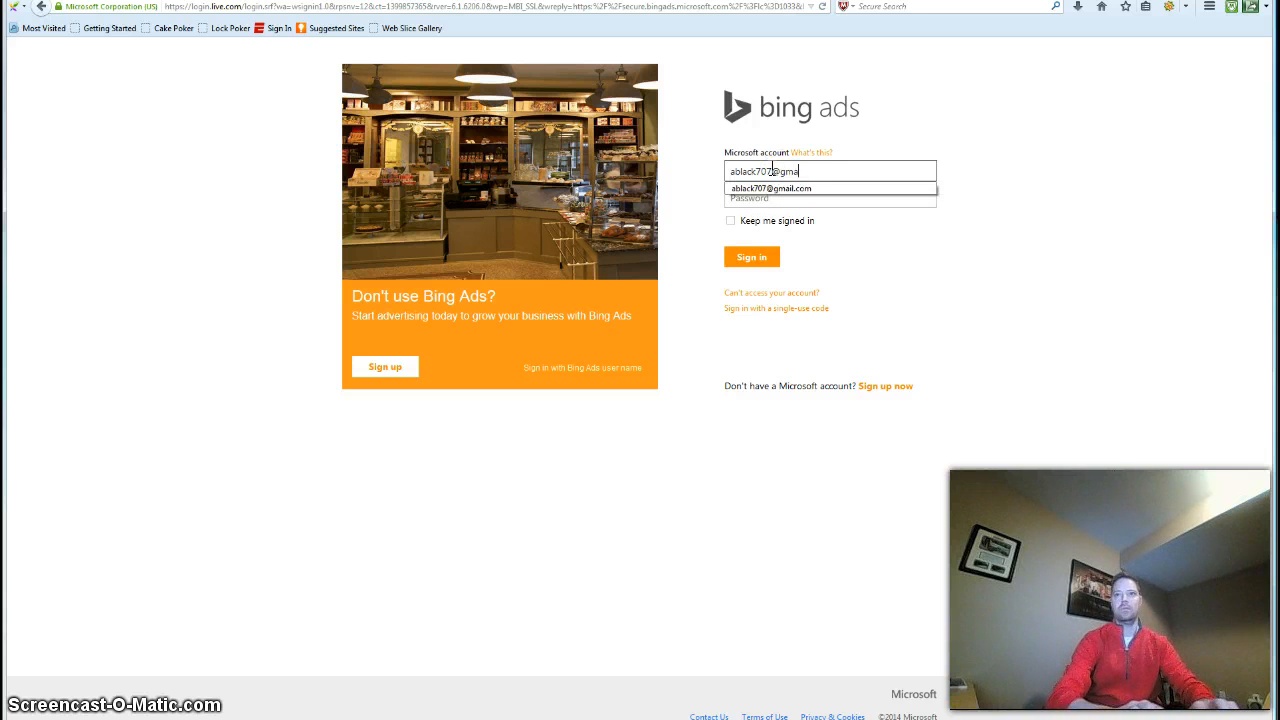
# Enter the account password and sign in to Bing Ads
pyautogui.press('Tab')
pyautogui.write('****')
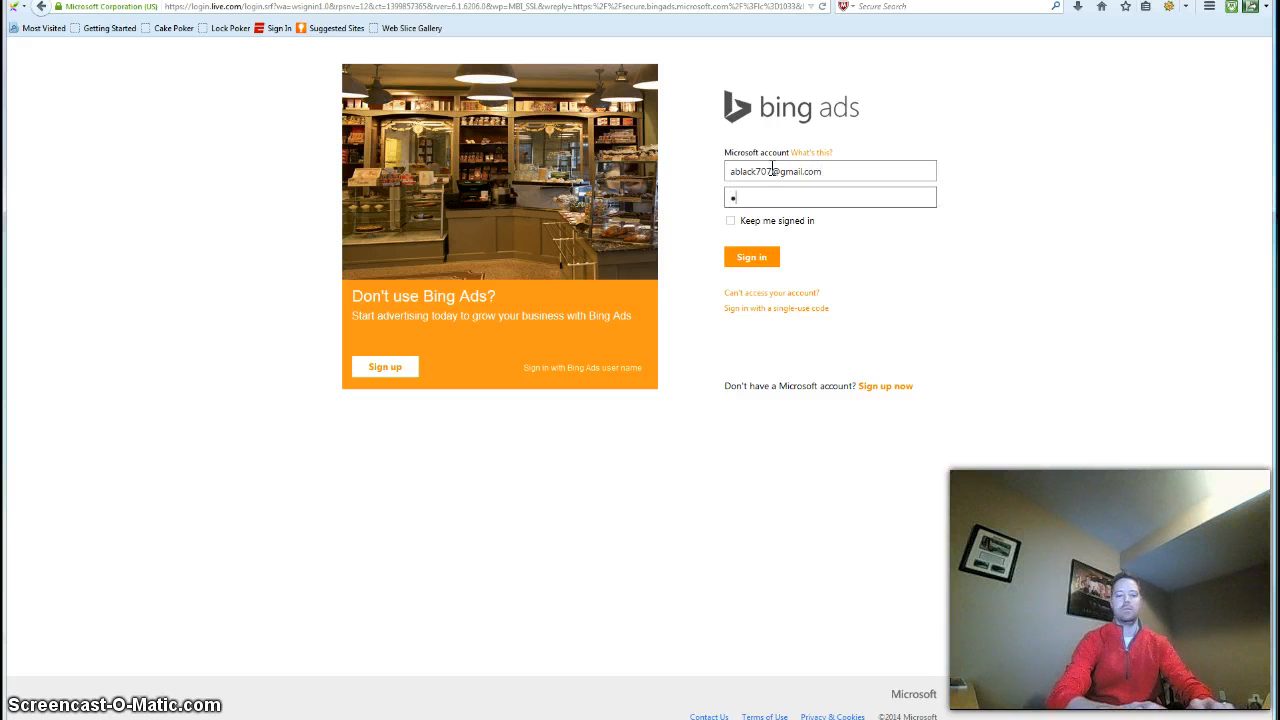
pyautogui.write('*******')
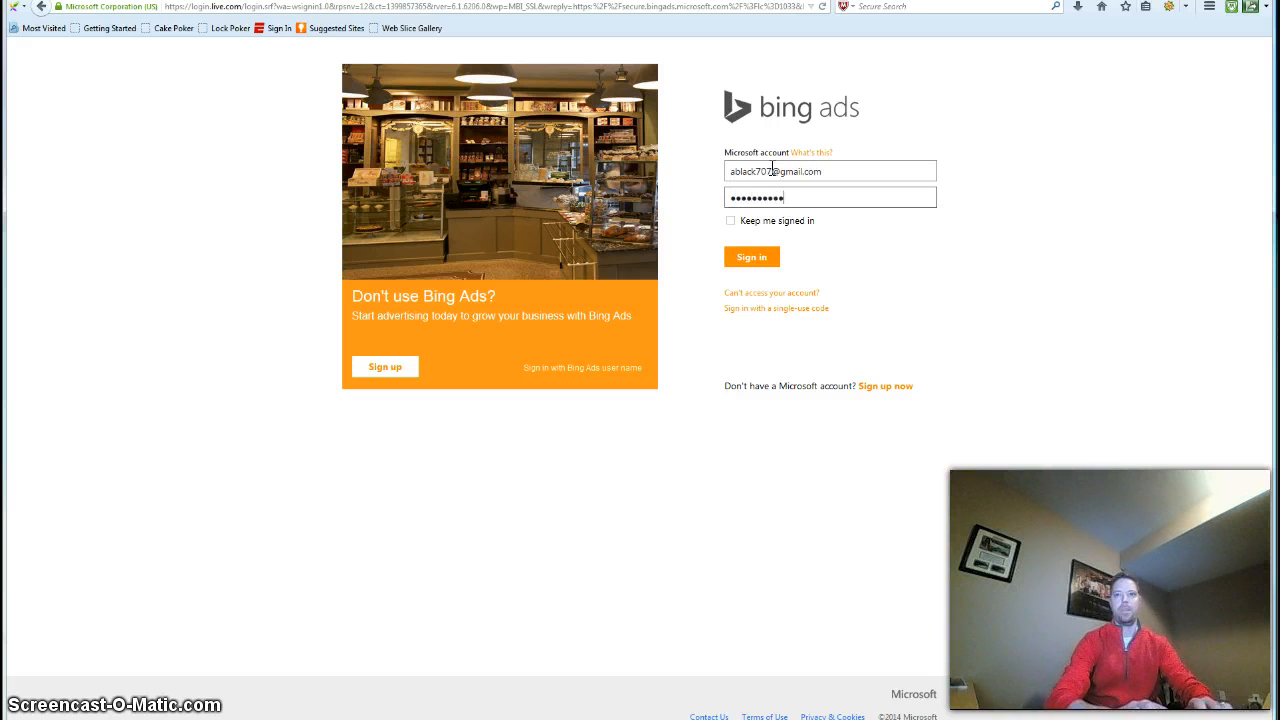
pyautogui.click(757, 257)
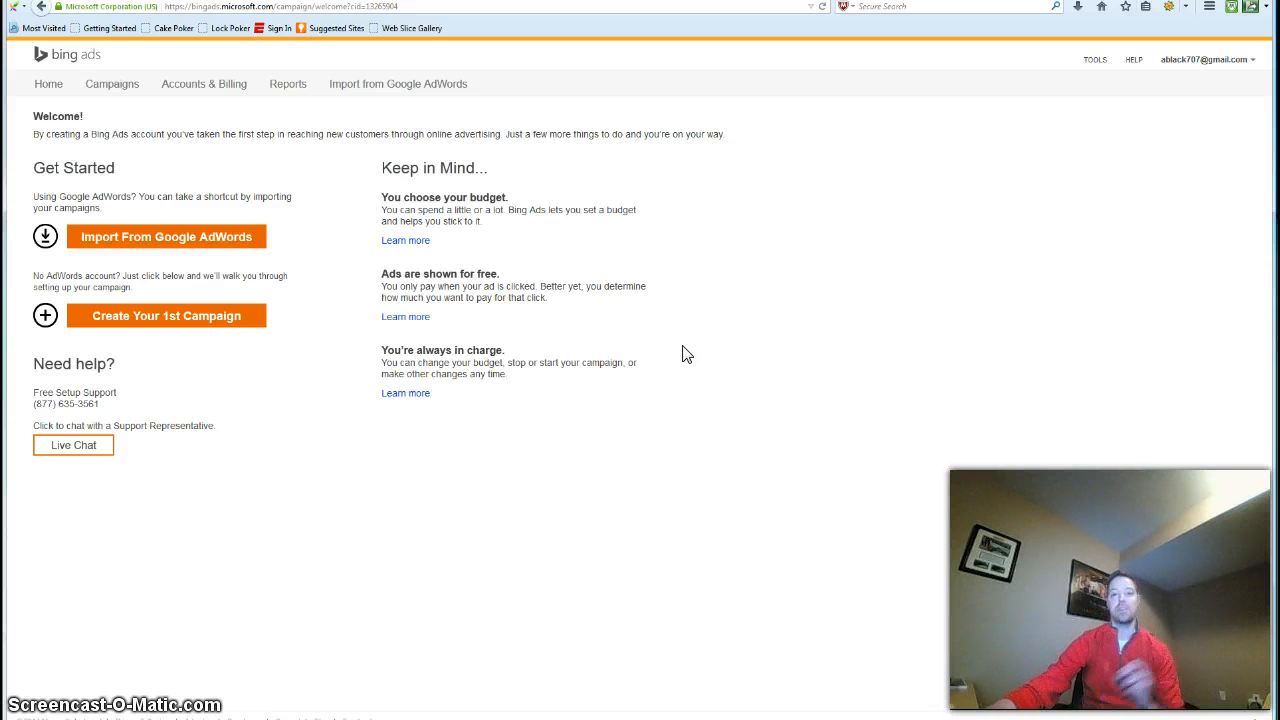
# Start creating the first campaign and name it Home Business
pyautogui.click(679, 381)
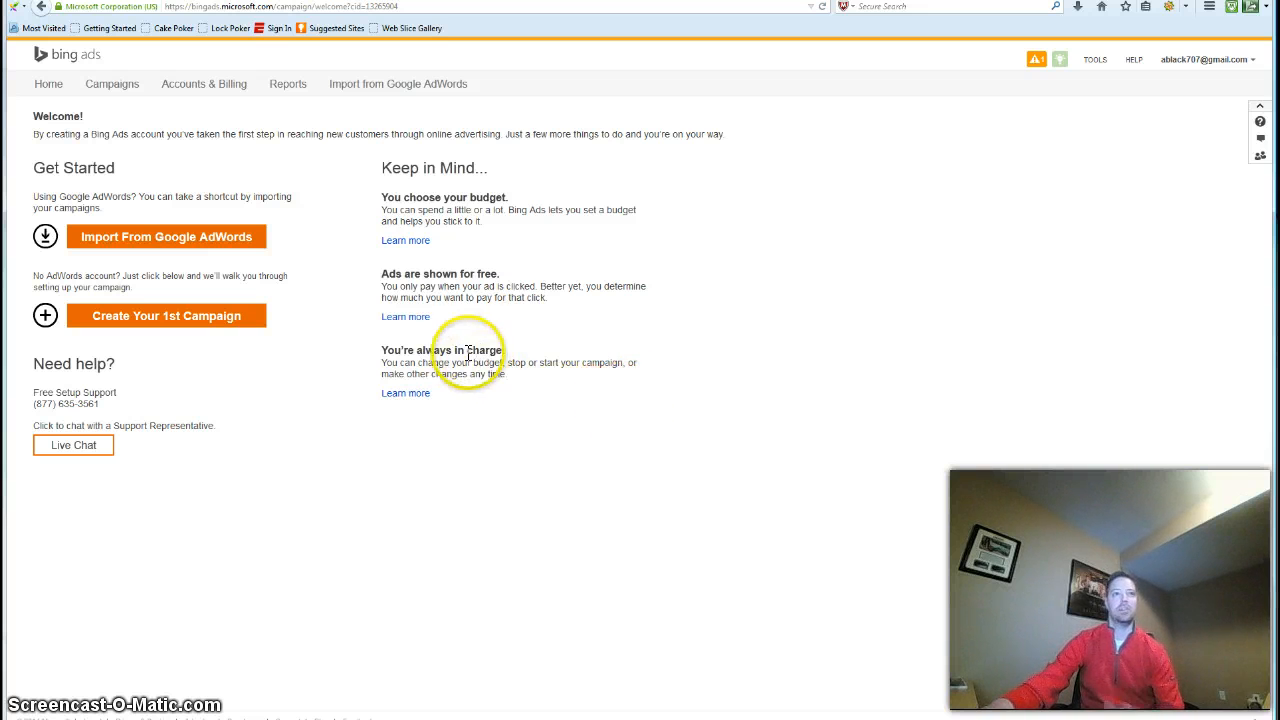
pyautogui.click(207, 320)
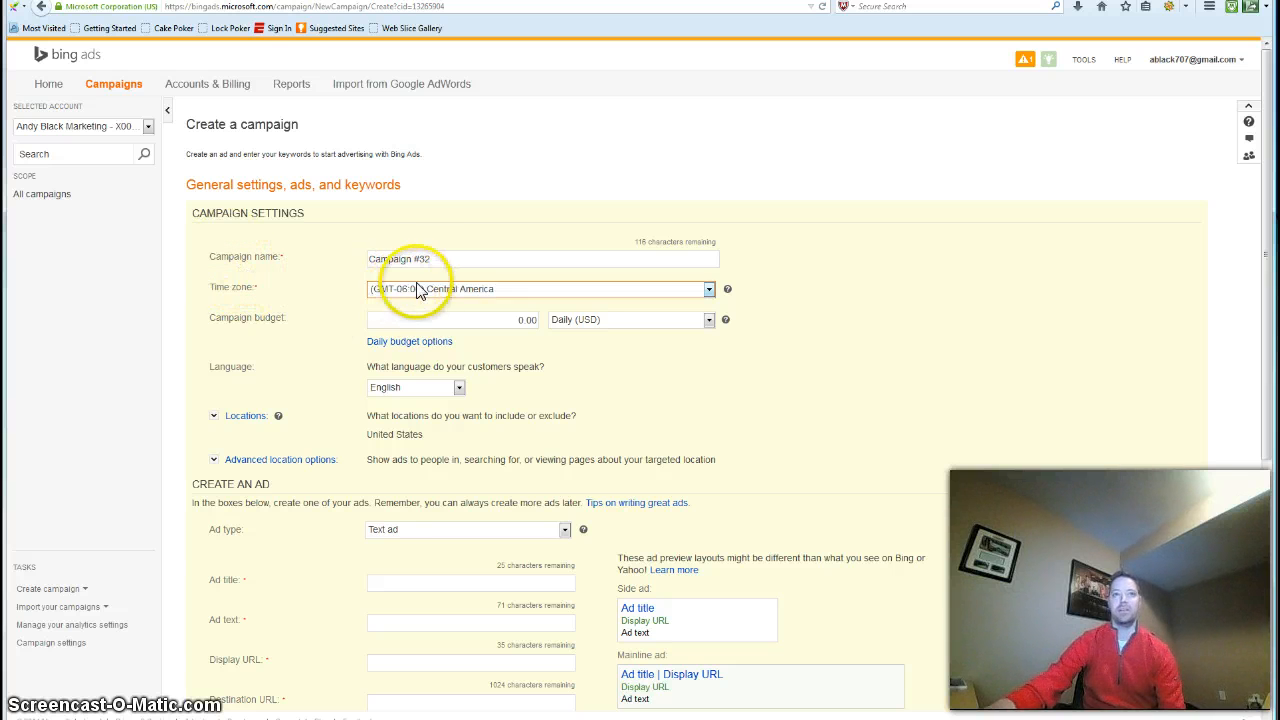
pyautogui.moveTo(449, 260); pyautogui.dragTo(364, 260)
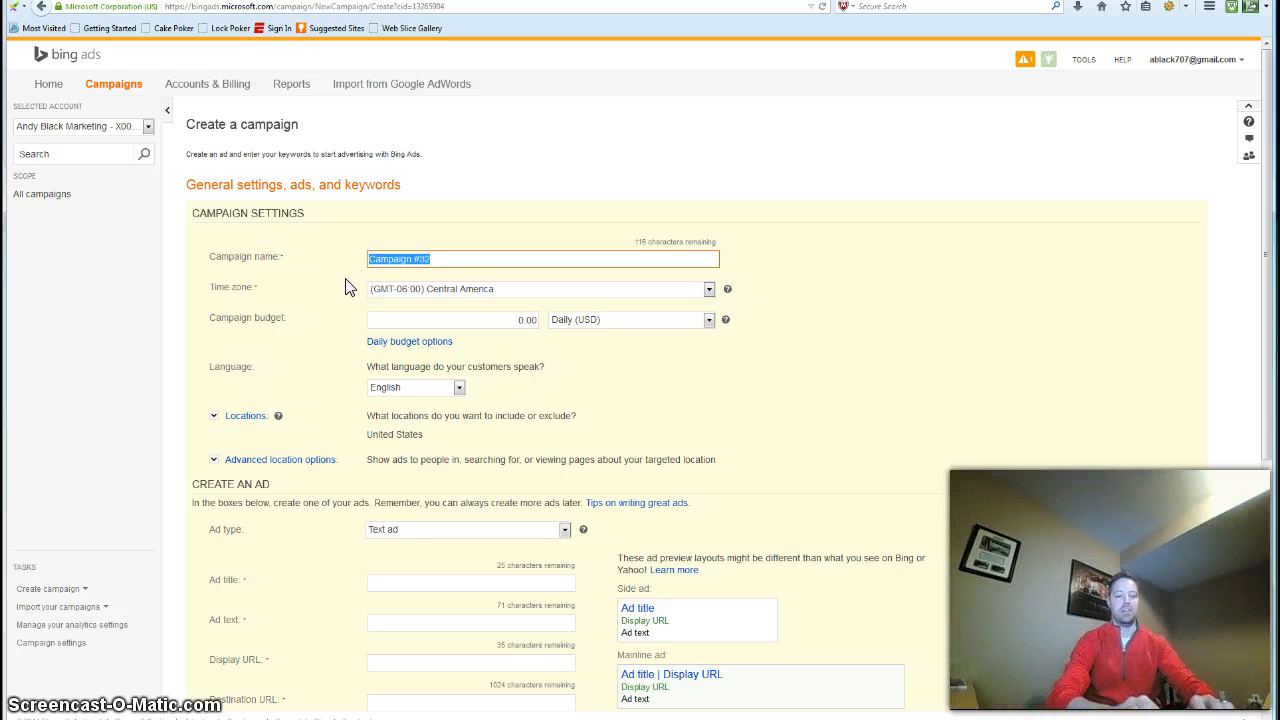
pyautogui.write('Home Business')
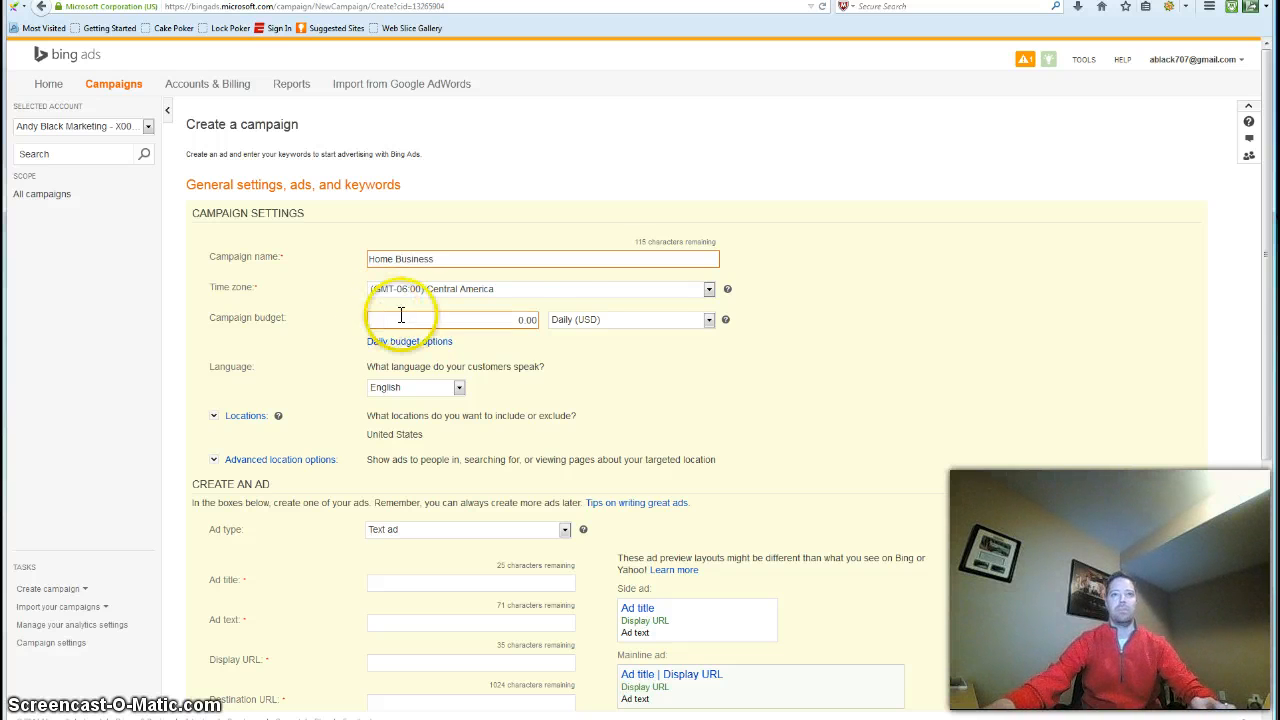
# Set the campaign's daily budget to 25.00 USD
pyautogui.click(522, 322)
pyautogui.press('BackSpace')
pyautogui.write('52')
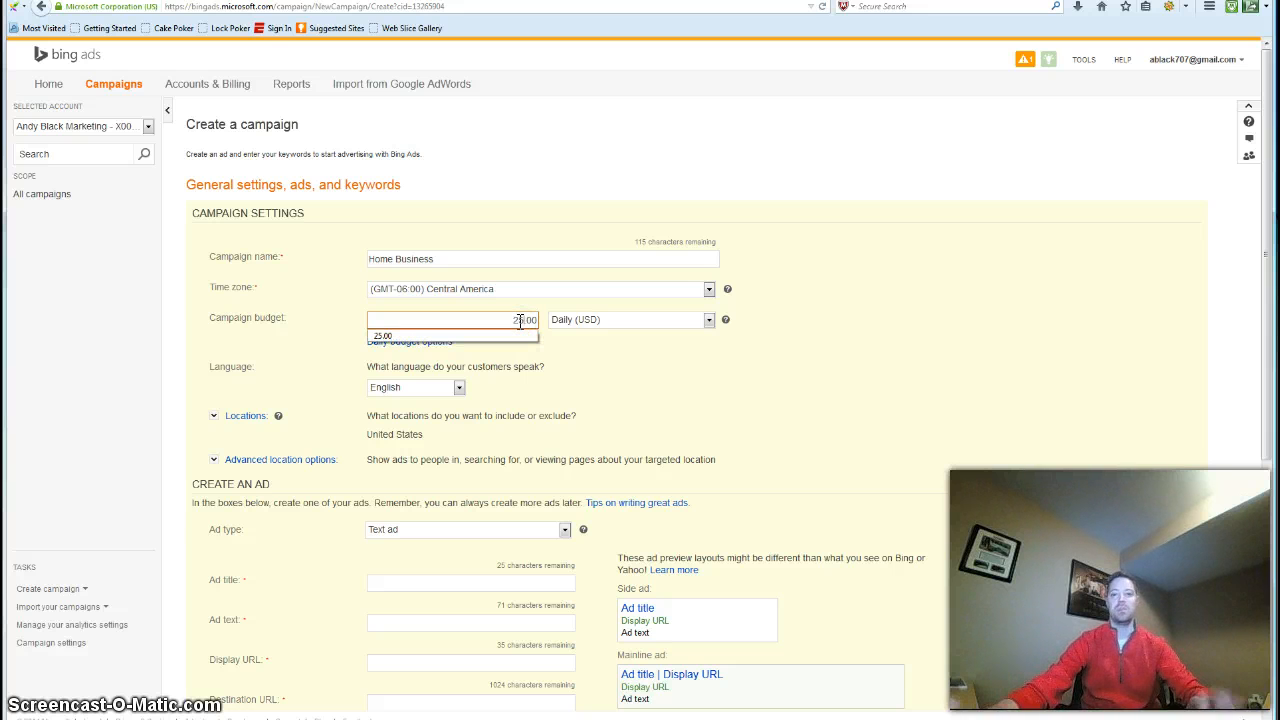
pyautogui.click(601, 391)
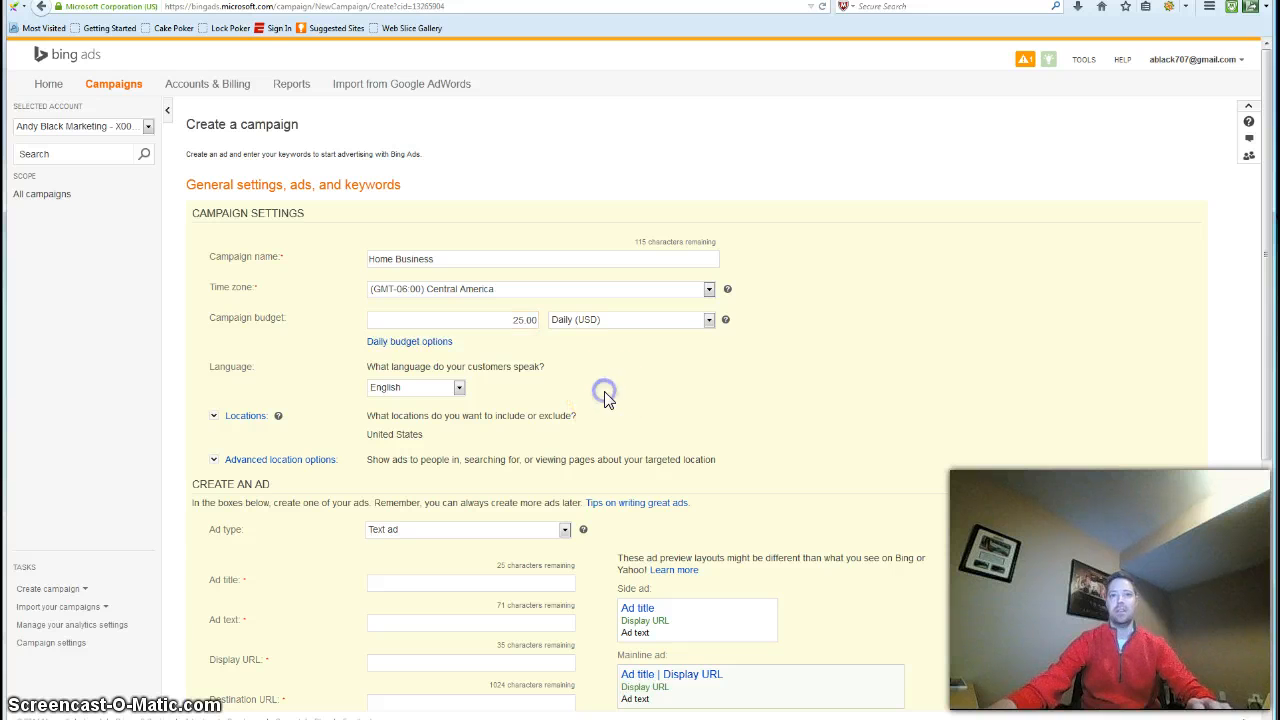
# Set the campaign locations to selected cities, metro areas, states/provinces and countries/regions, and browse the list of countries
pyautogui.scroll(-2, 651, 407)
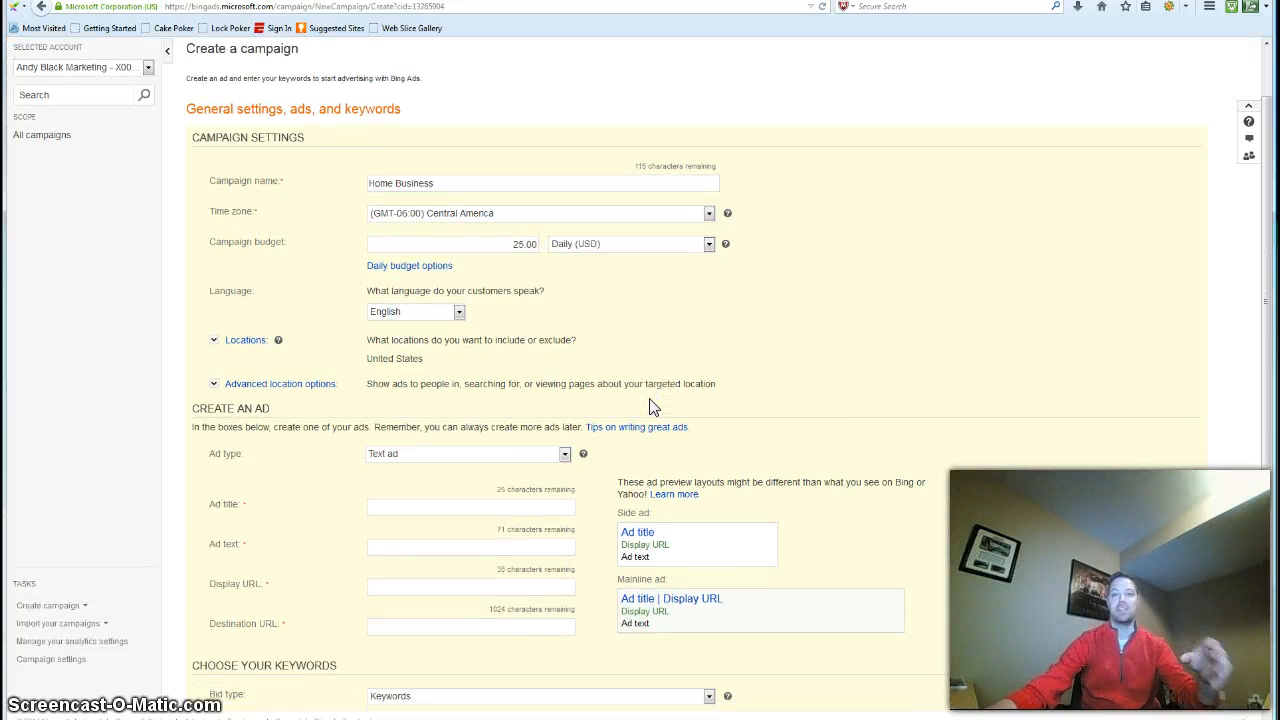
pyautogui.scroll(-2, 651, 407)
pyautogui.scroll(-2, 652, 406)
pyautogui.scroll(1, 652, 406)
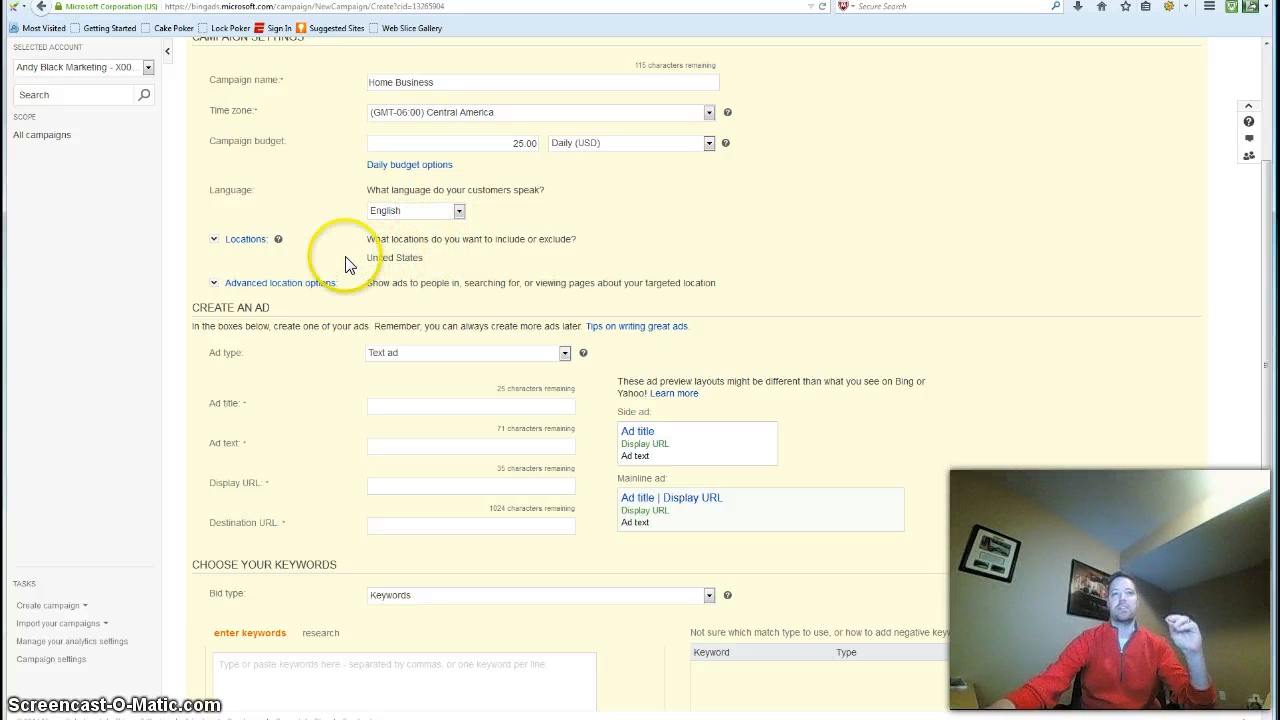
pyautogui.click(245, 240)
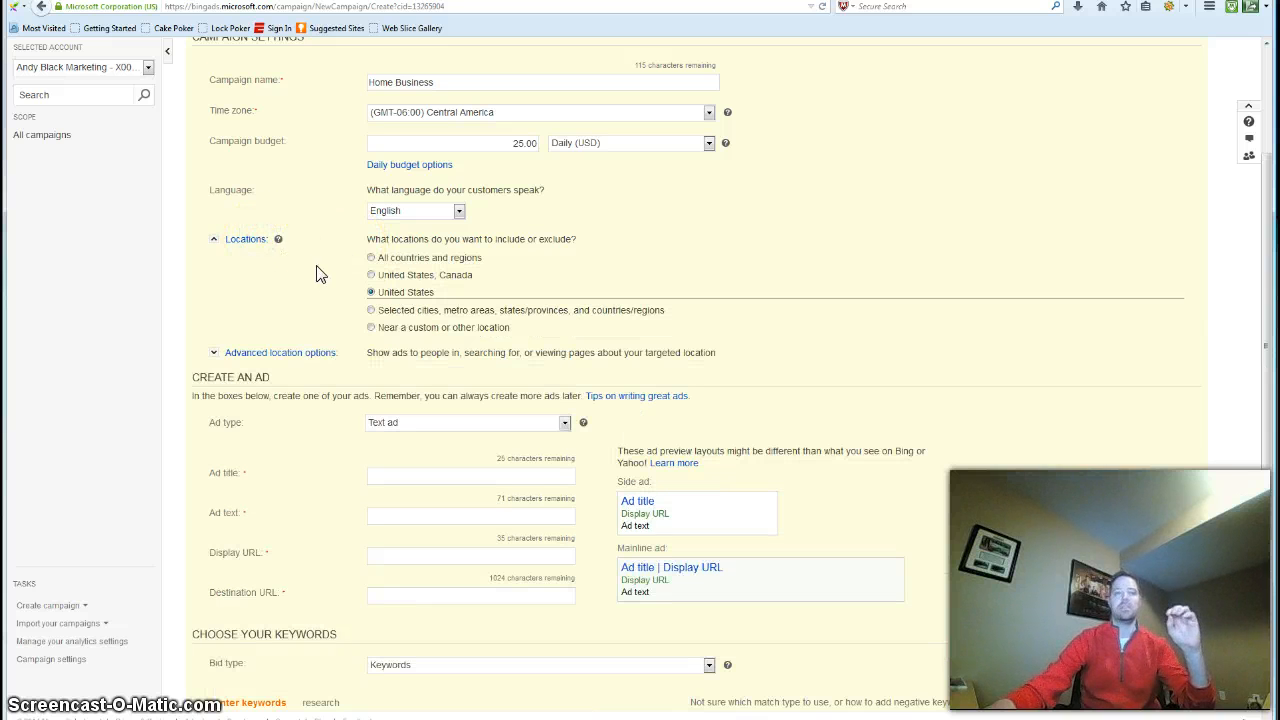
pyautogui.click(371, 311)
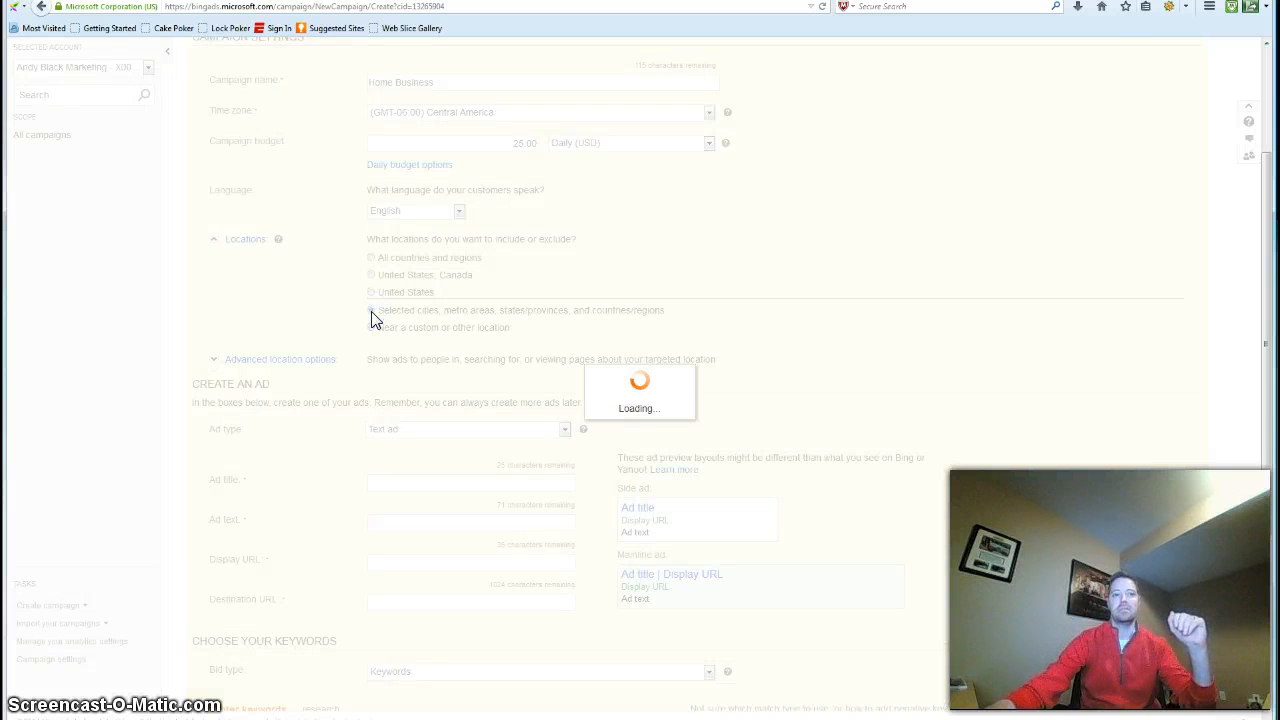
pyautogui.click(438, 348)
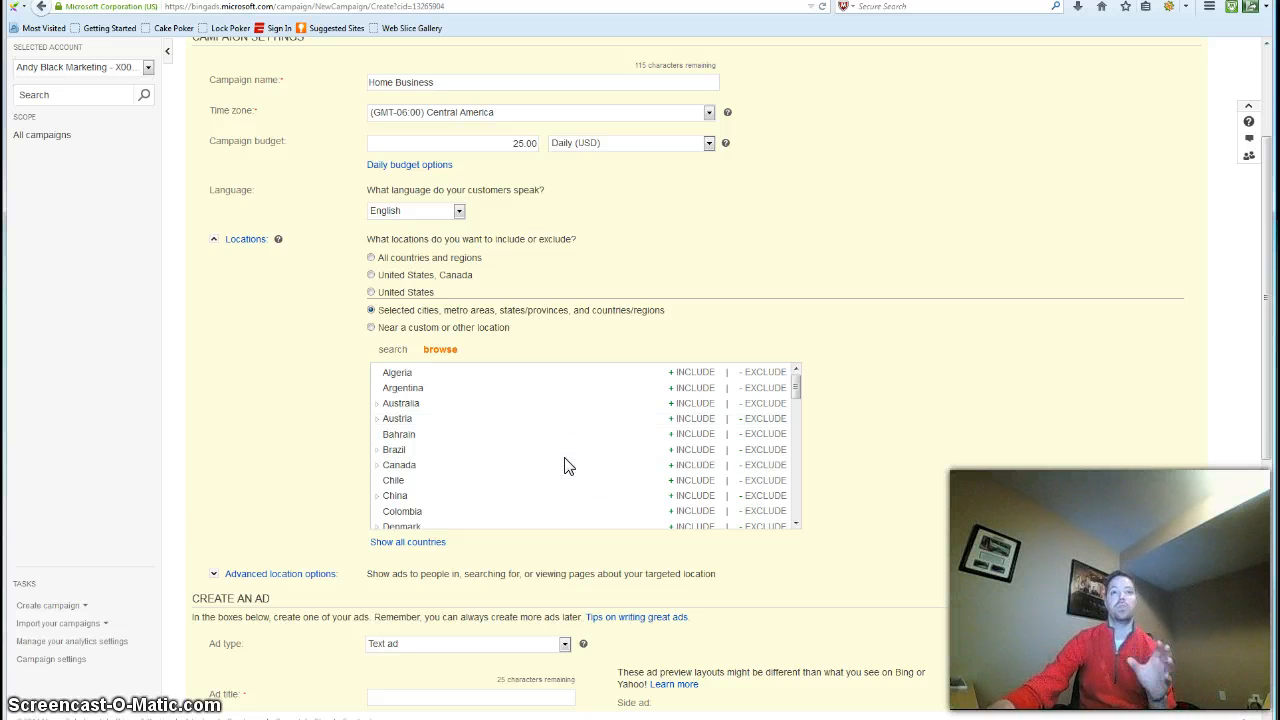
# Include Australia, Canada, New Zealand, United Kingdom and United States as target locations
pyautogui.click(690, 404)
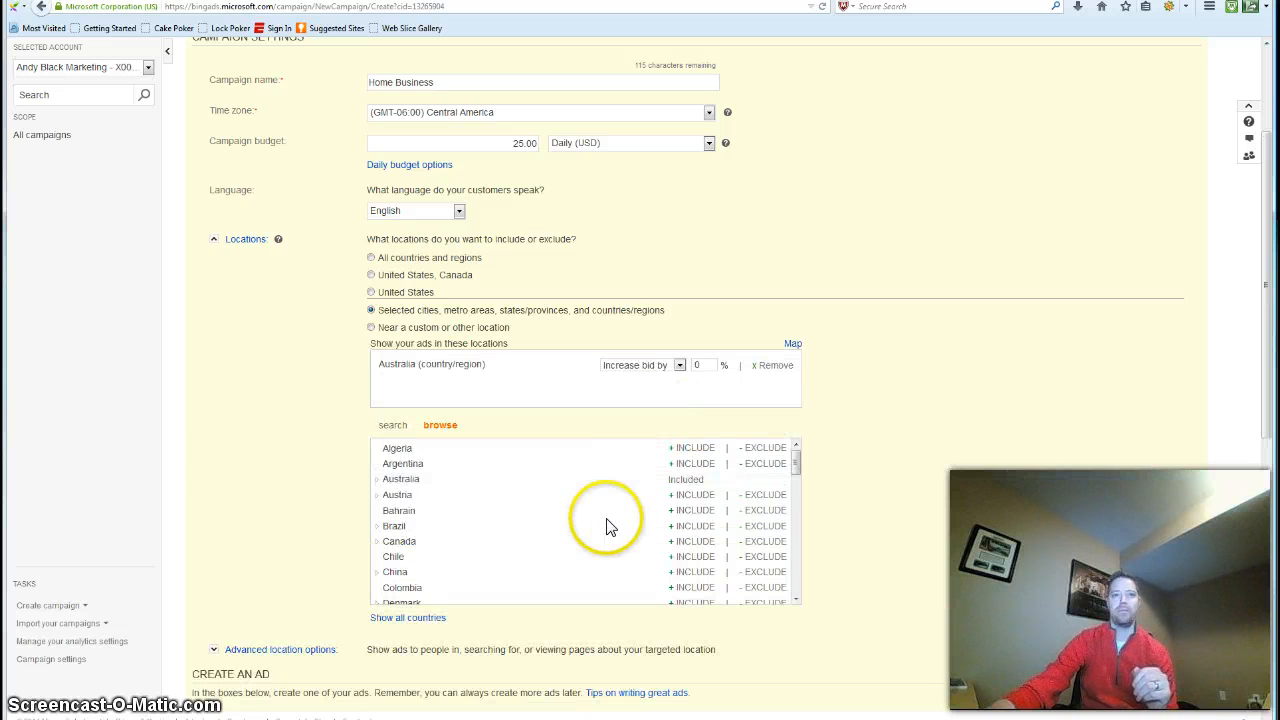
pyautogui.click(693, 541)
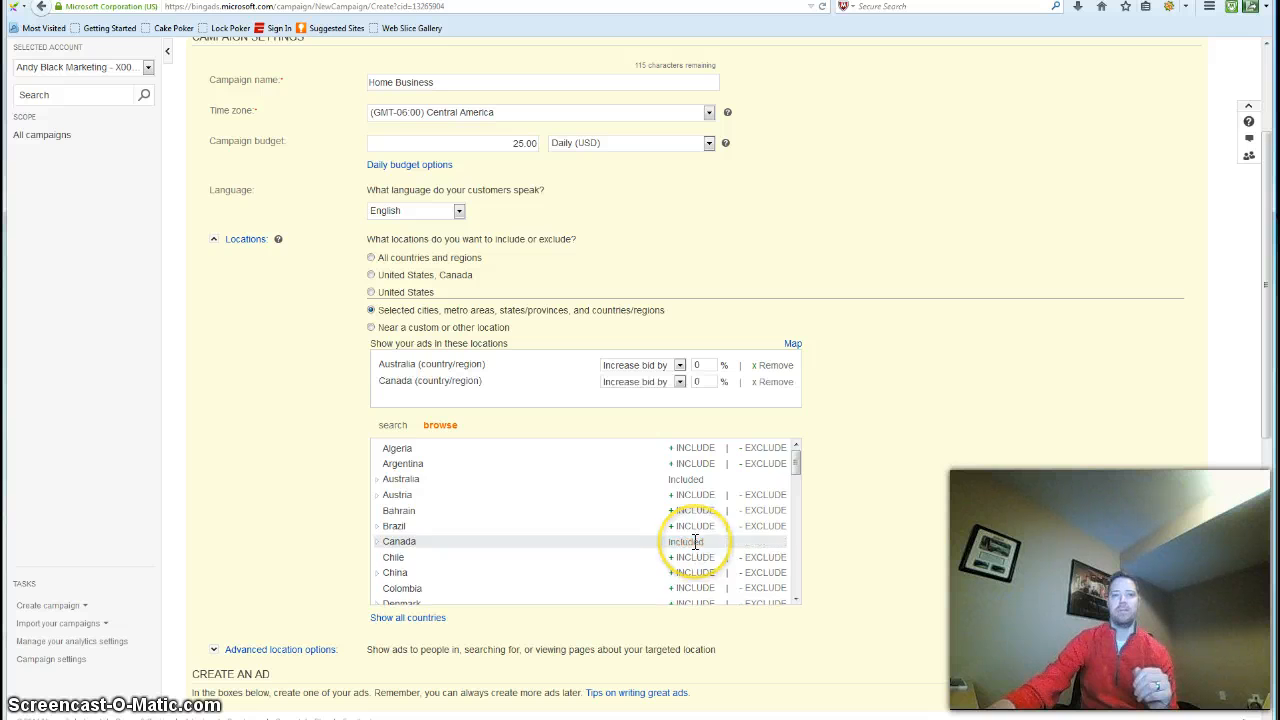
pyautogui.scroll(-7, 695, 545)
pyautogui.scroll(-2, 697, 550)
pyautogui.click(692, 490)
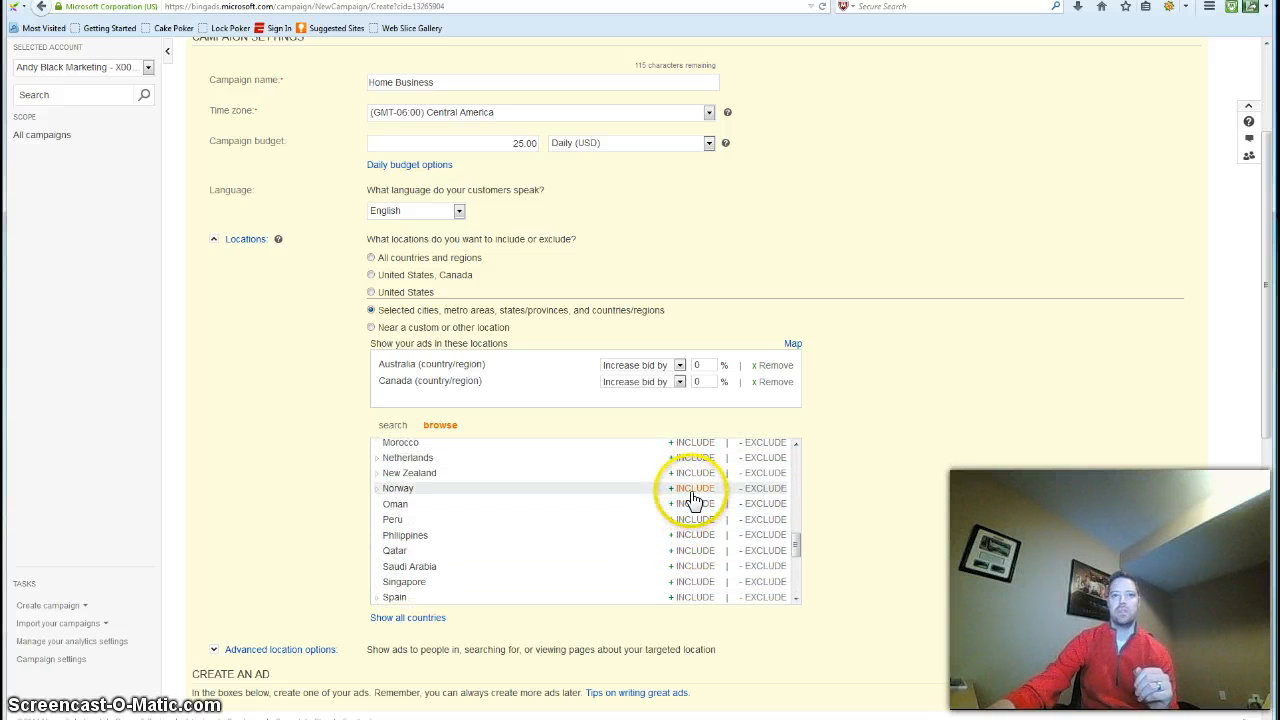
pyautogui.click(694, 474)
pyautogui.scroll(-3, 695, 545)
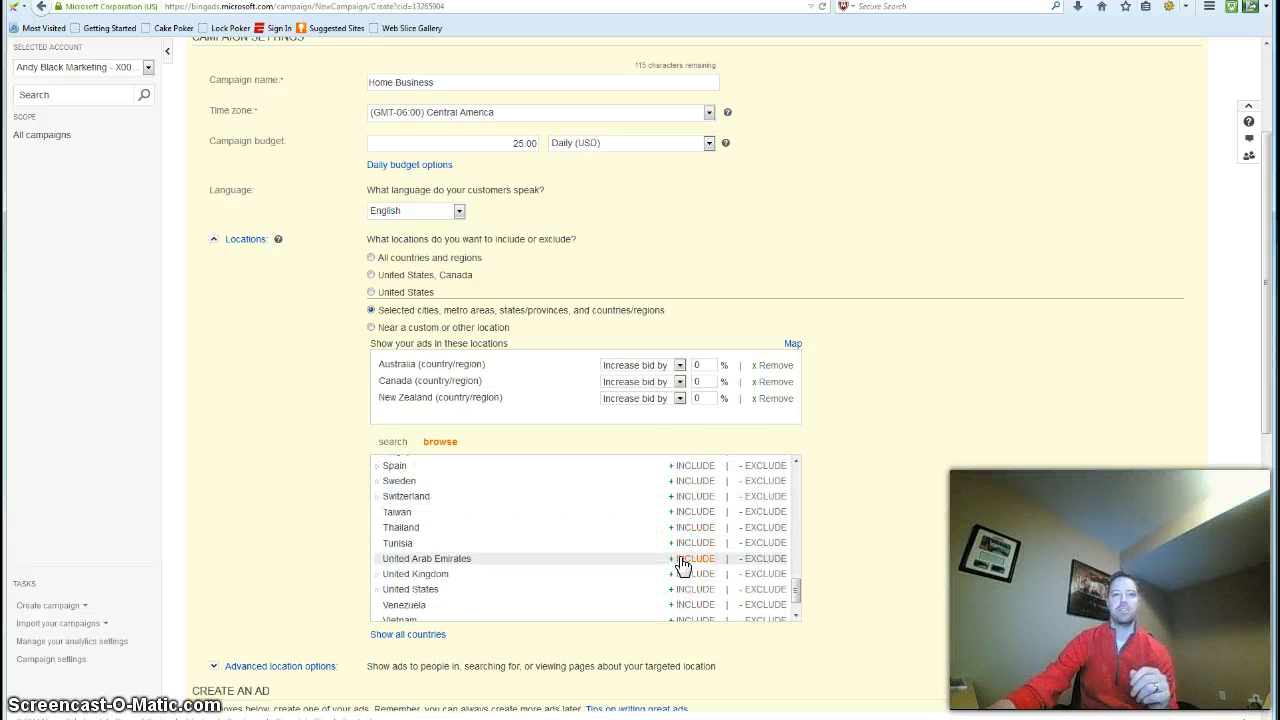
pyautogui.scroll(-1, 683, 580)
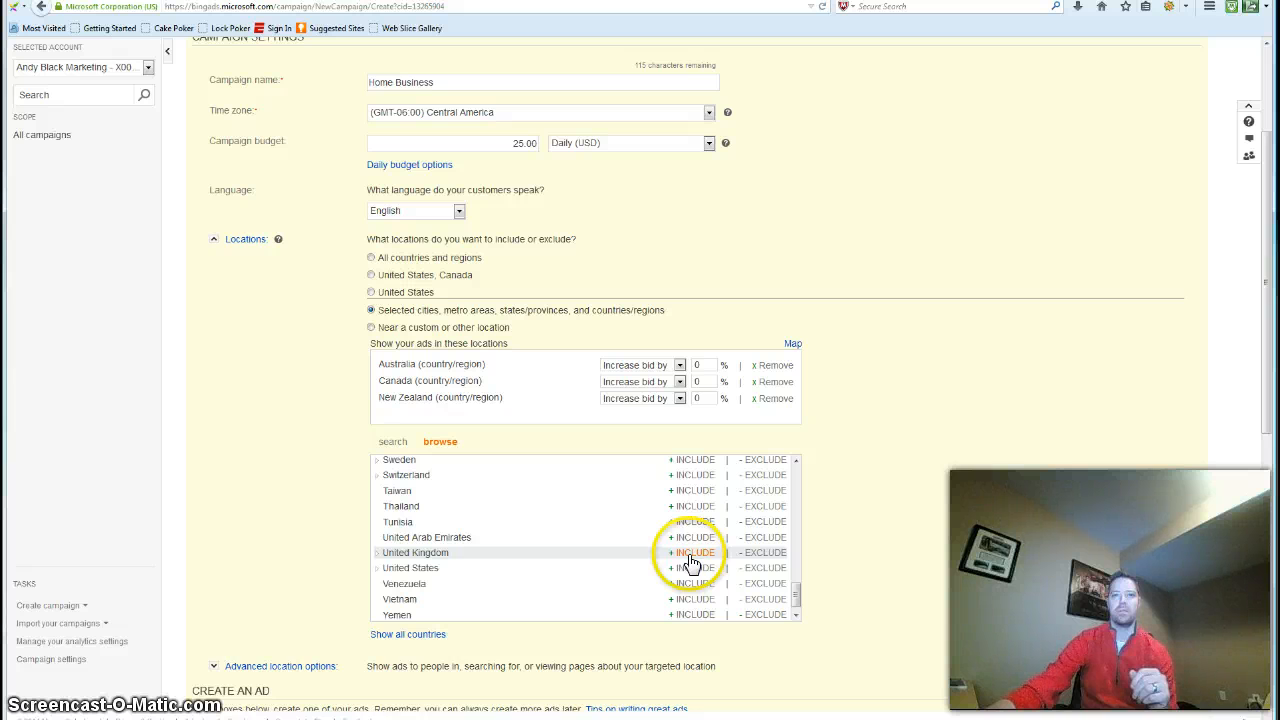
pyautogui.click(689, 558)
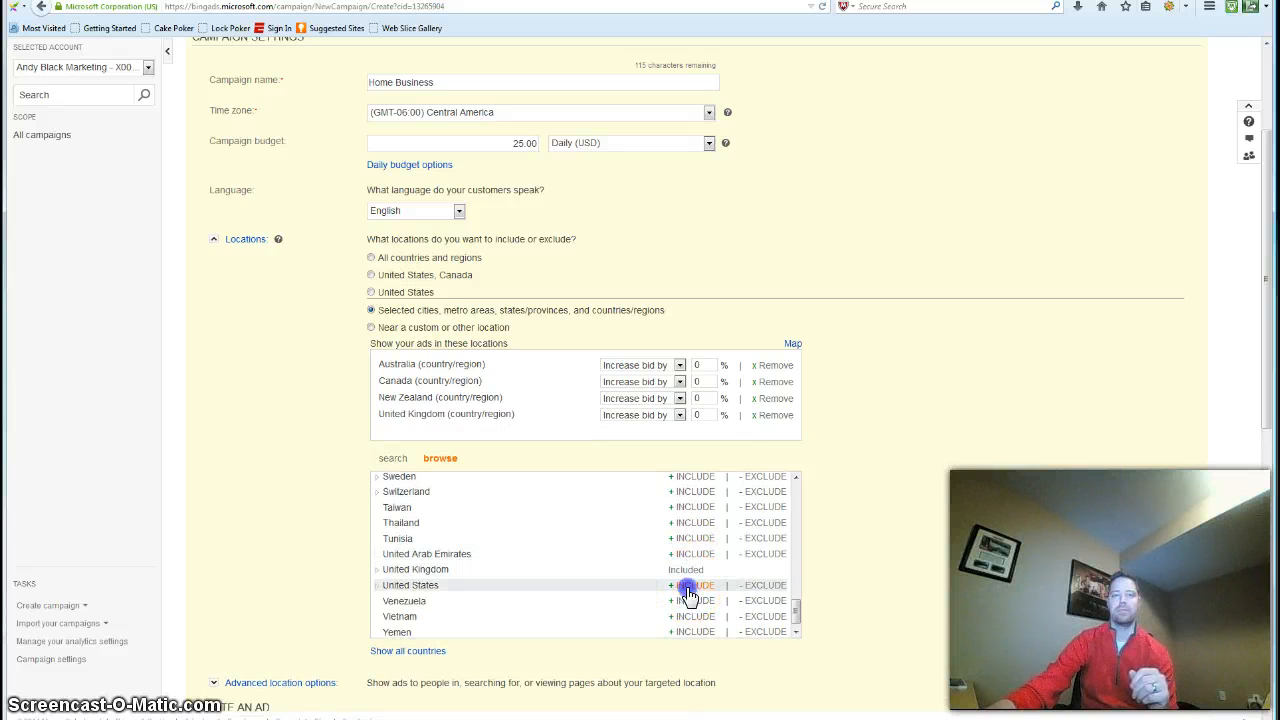
pyautogui.click(689, 586)
# Set the advanced location options to show ads only to people in the targeted location
pyautogui.scroll(-3, 314, 455)
pyautogui.scroll(-2, 314, 455)
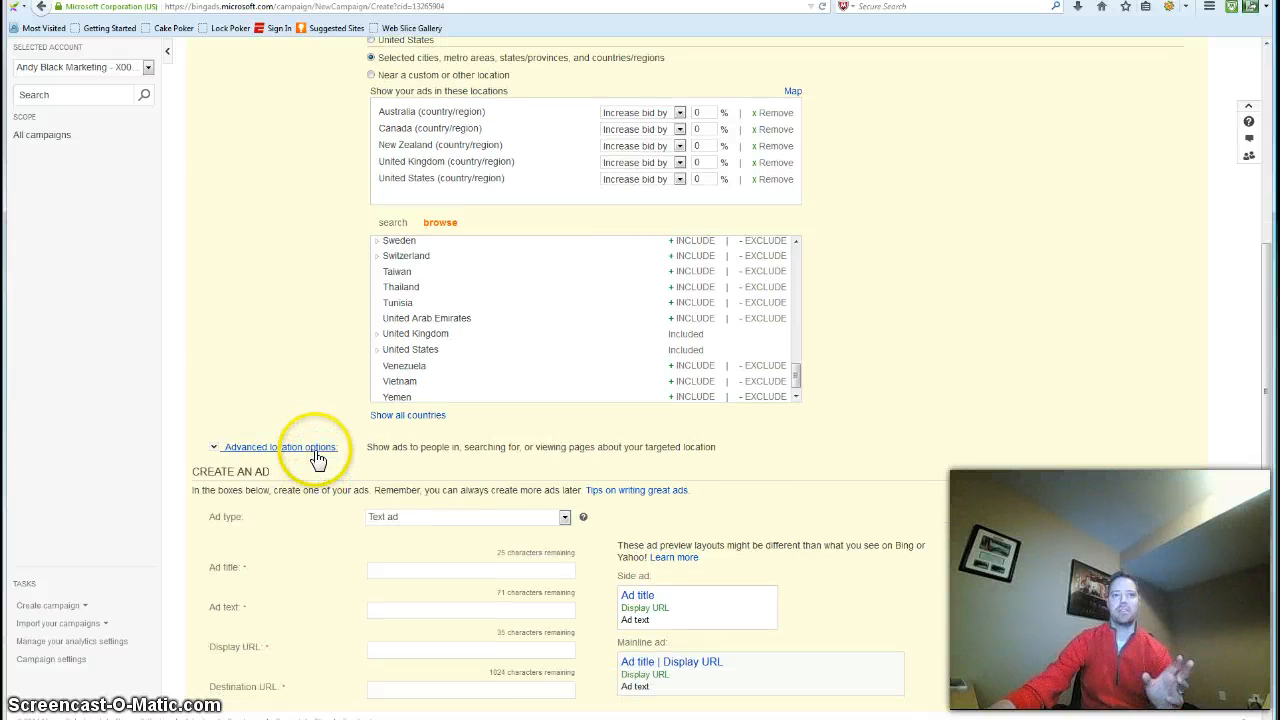
pyautogui.click(316, 450)
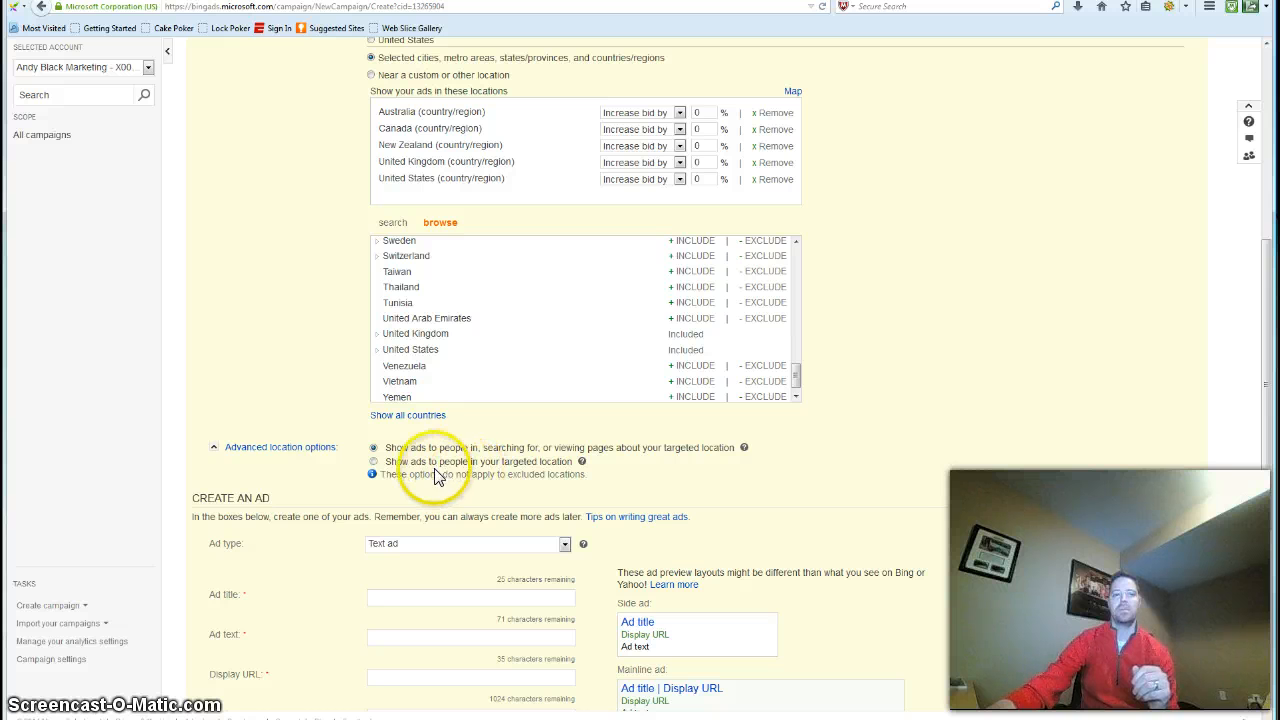
pyautogui.click(373, 462)
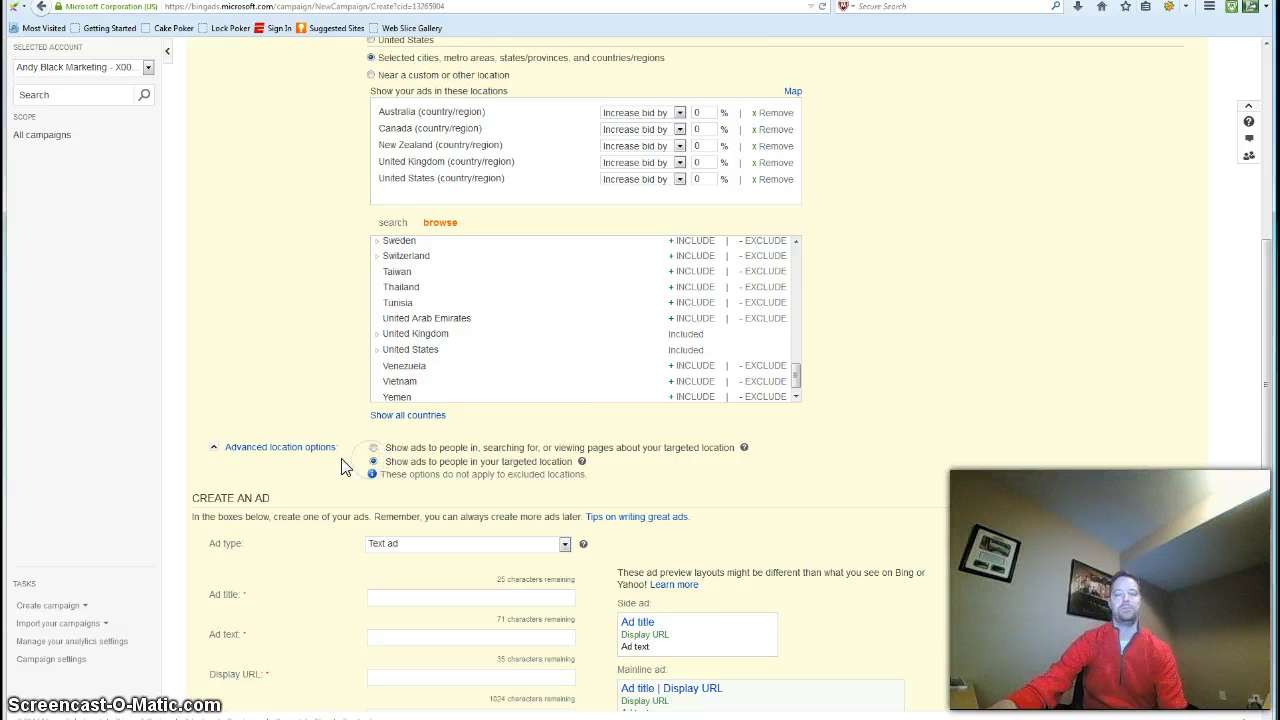
# Set the text ad's title to "Home Business?"
pyautogui.scroll(-2, 345, 466)
pyautogui.scroll(-1, 341, 466)
pyautogui.click(341, 466)
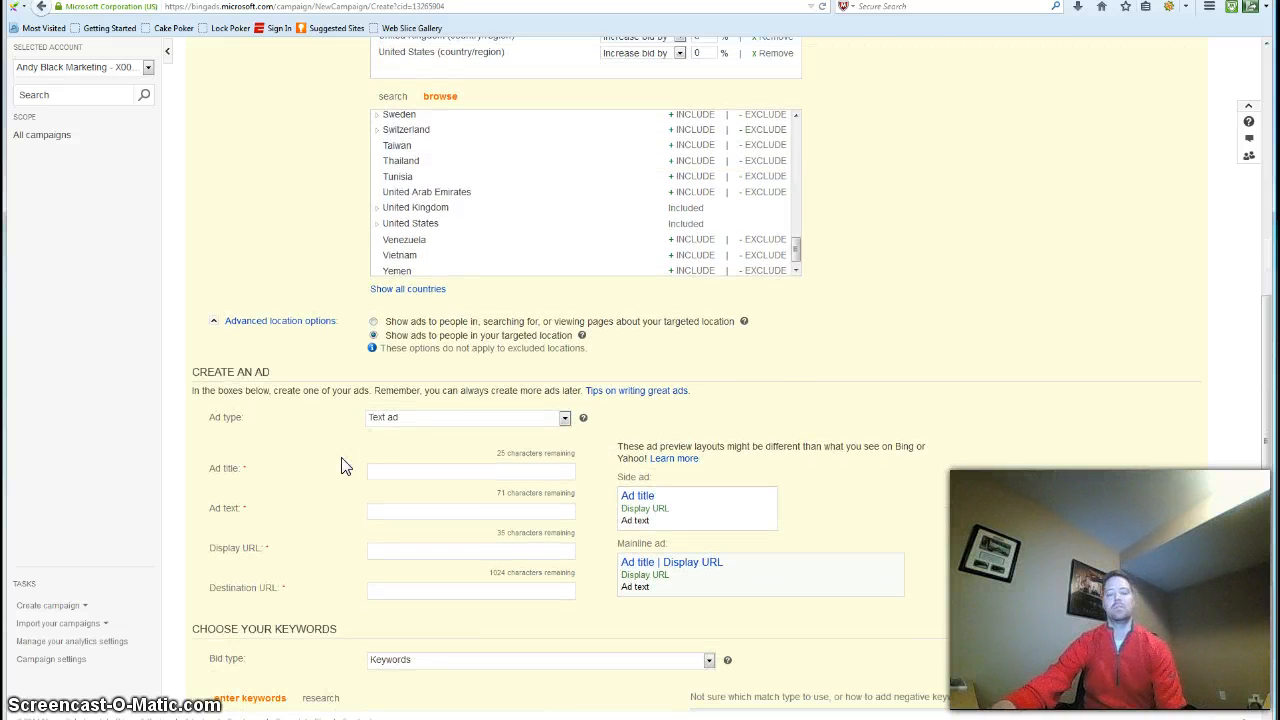
pyautogui.scroll(-2, 341, 466)
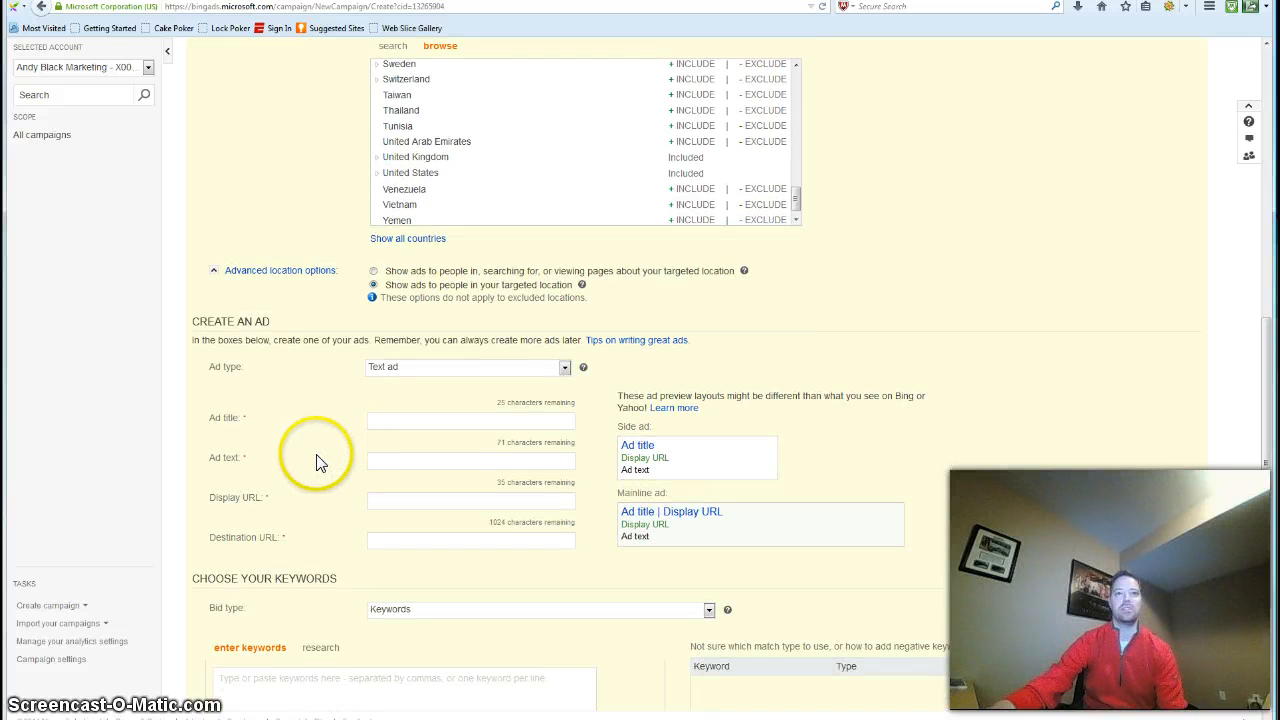
pyautogui.scroll(-1, 318, 478)
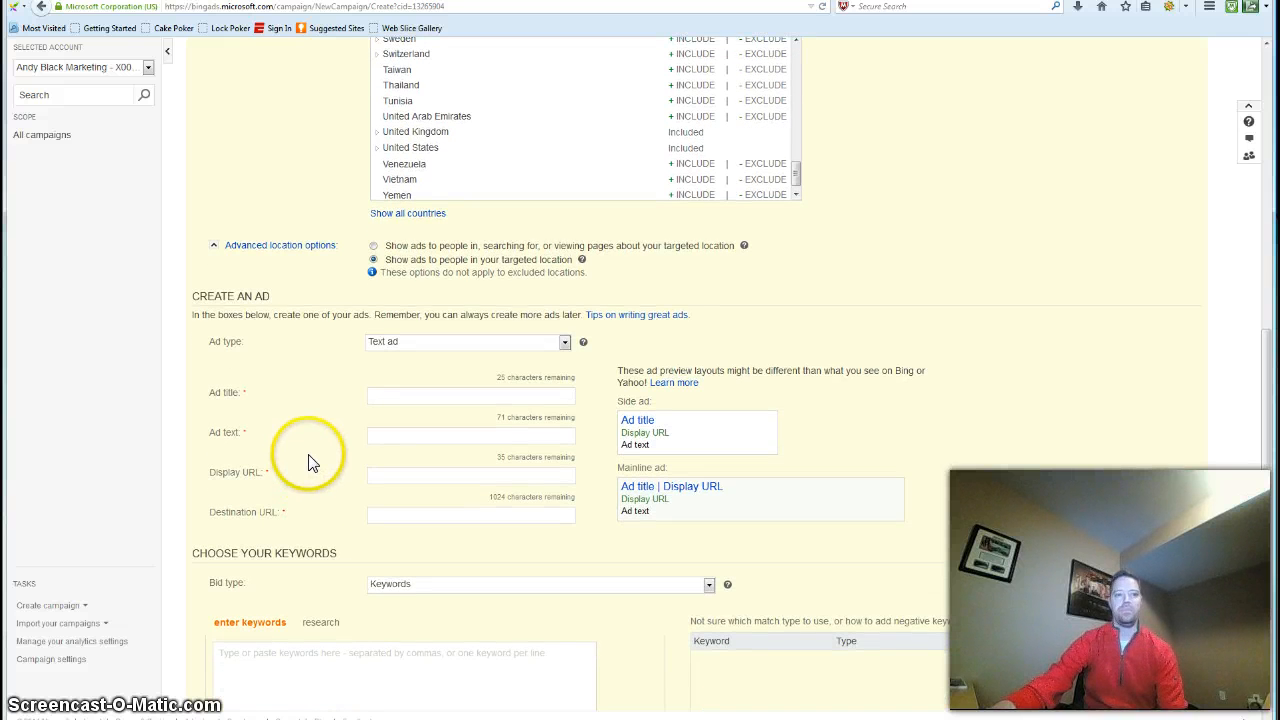
pyautogui.click(472, 393)
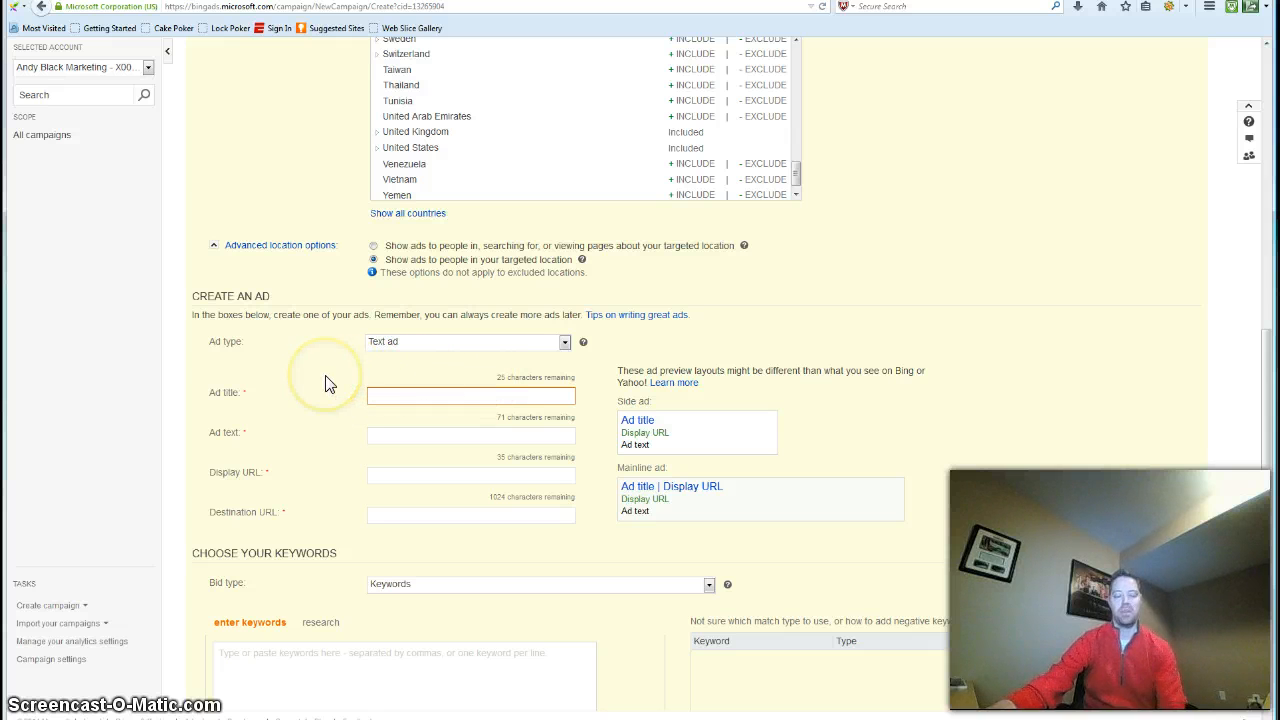
pyautogui.write('Ho')
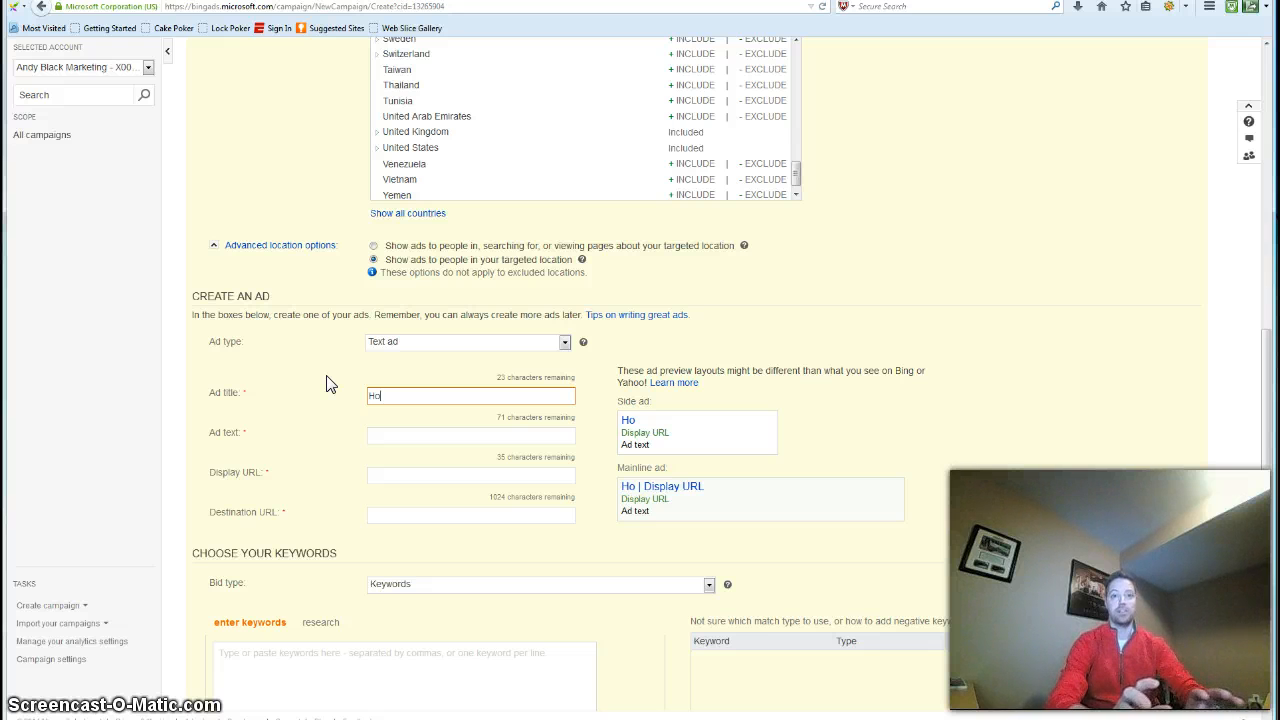
pyautogui.write('me Busi')
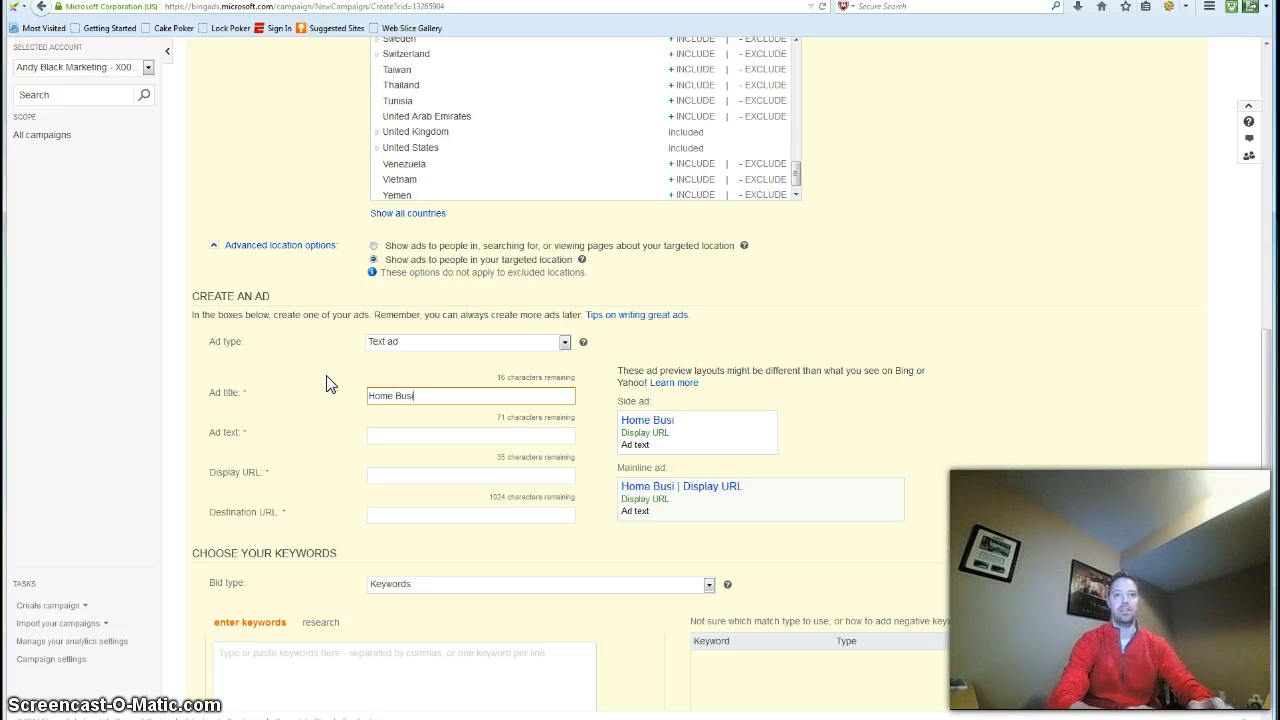
pyautogui.write('ness?')
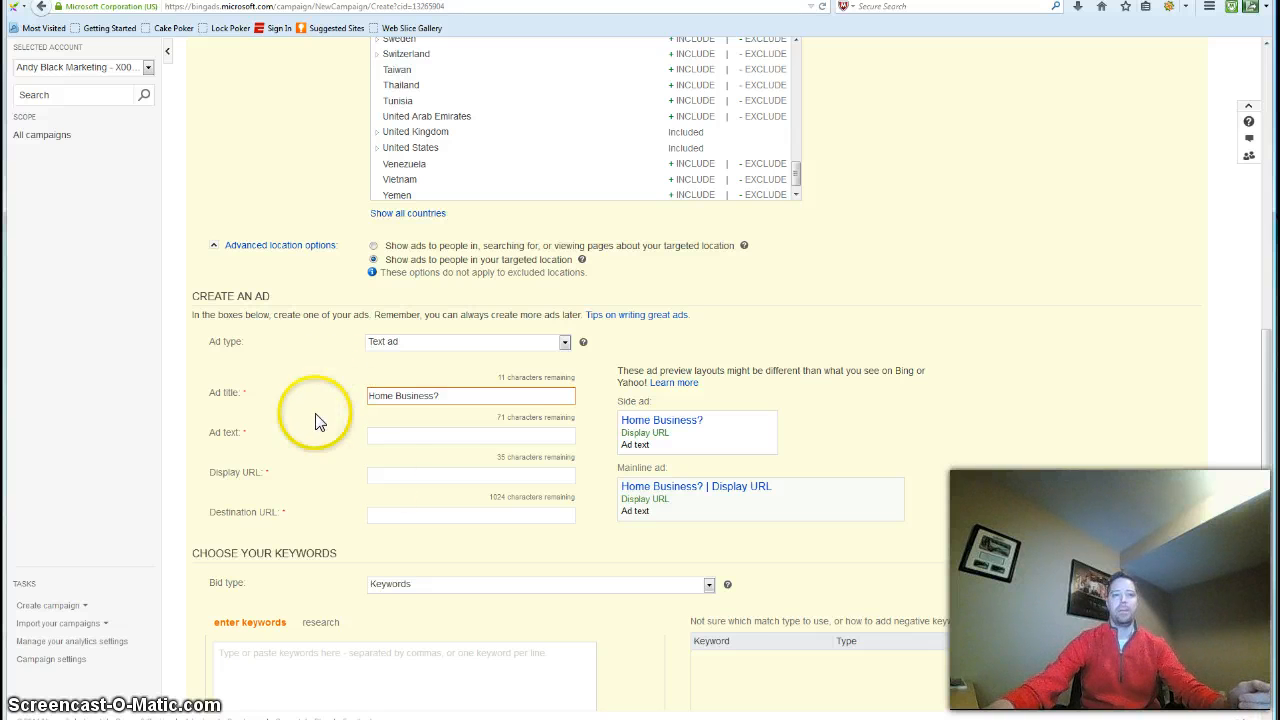
# Open yourezpayday.com in a new tab and copy its headline from "Make Over $1,267" through "FREE" into the ad text
pyautogui.click(447, 437)
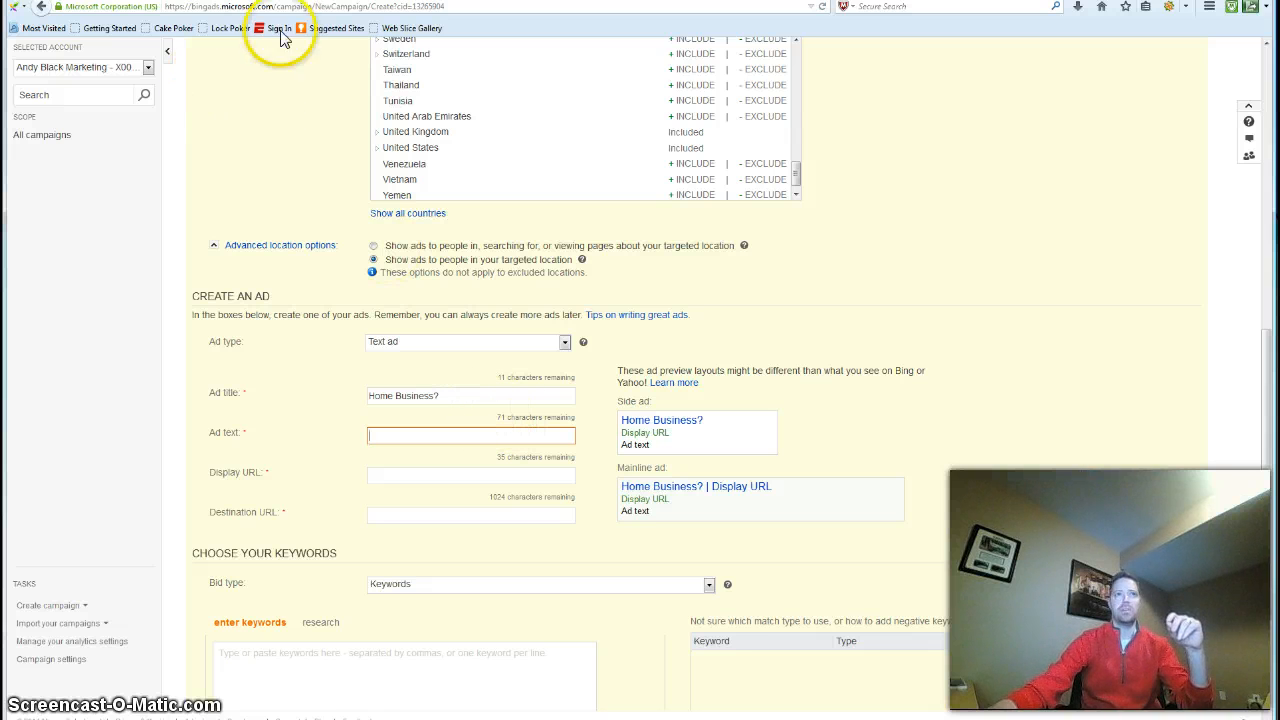
pyautogui.hotkey('ctrl', 't')
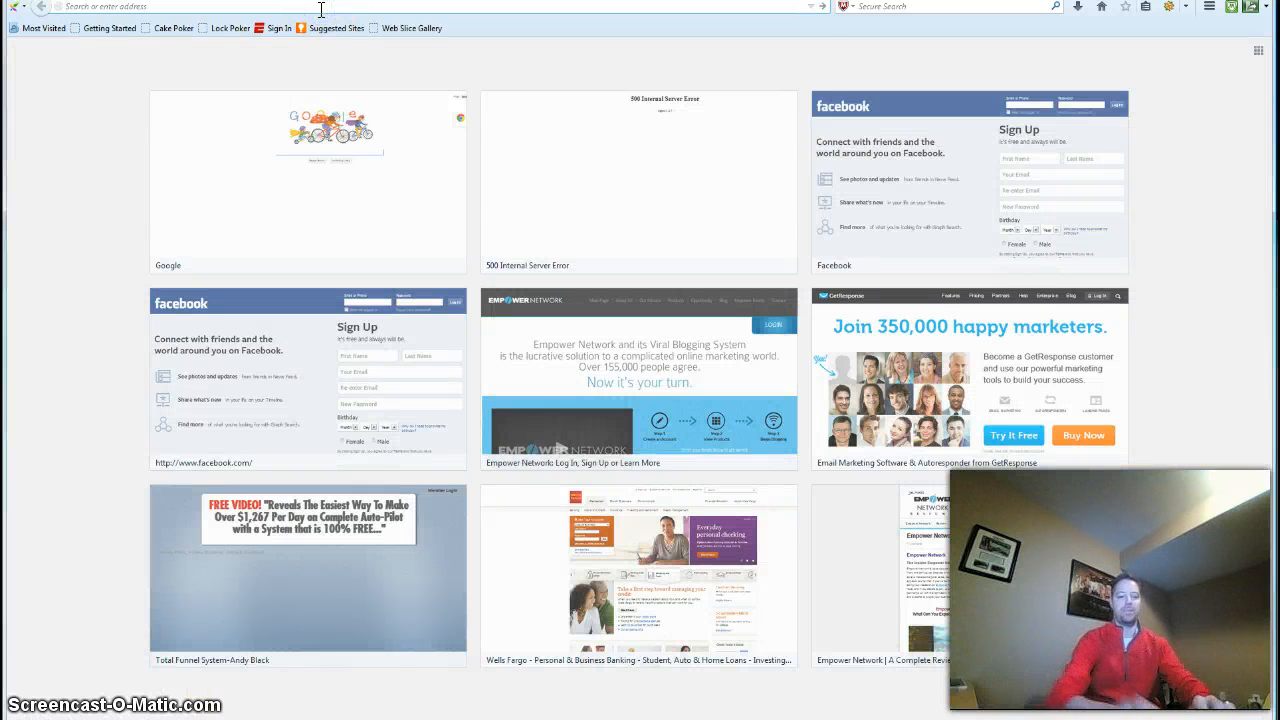
pyautogui.write('yourezpayday.com')
pyautogui.press('Return')
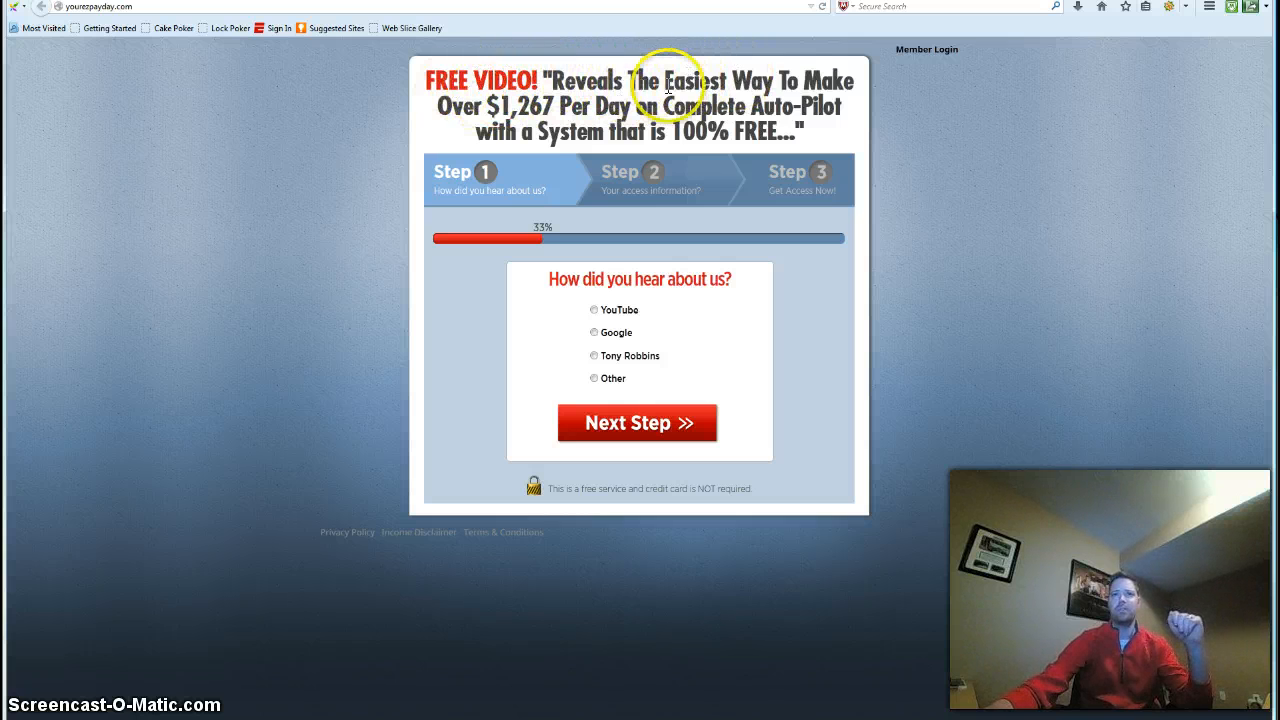
pyautogui.moveTo(806, 87); pyautogui.dragTo(782, 133)
pyautogui.hotkey('ctrl', 'c')
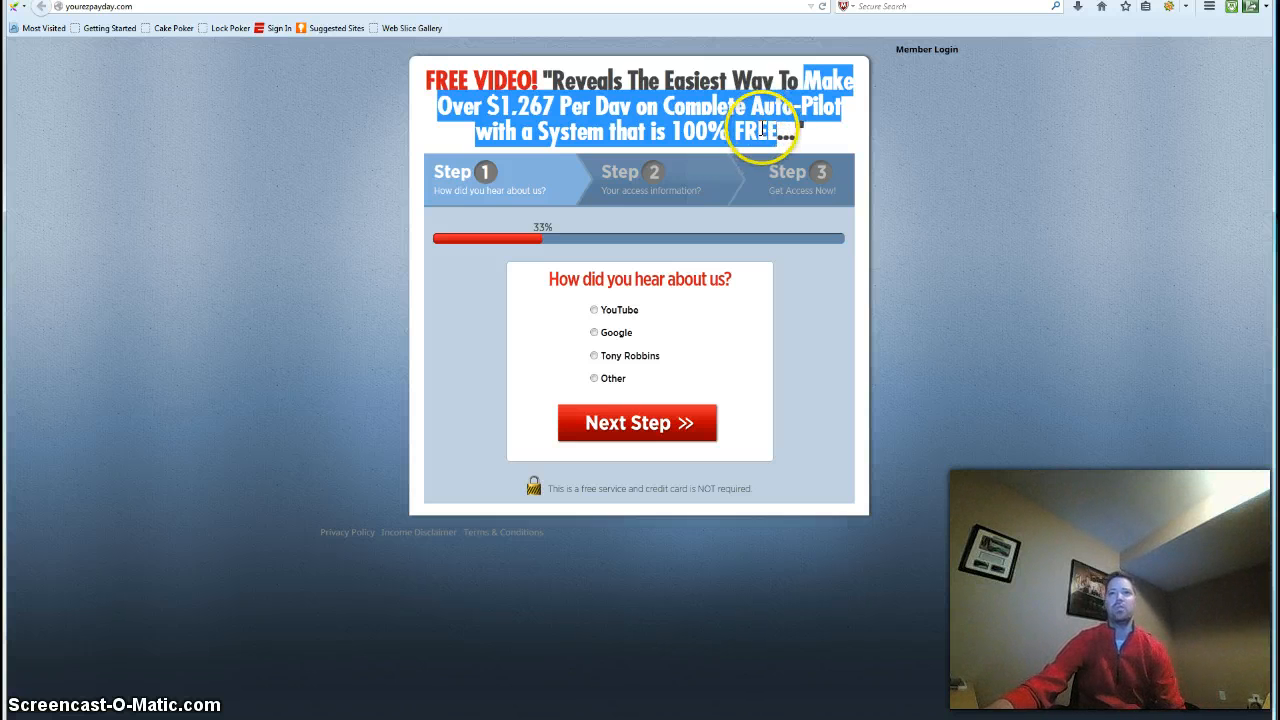
pyautogui.click(238, 1)
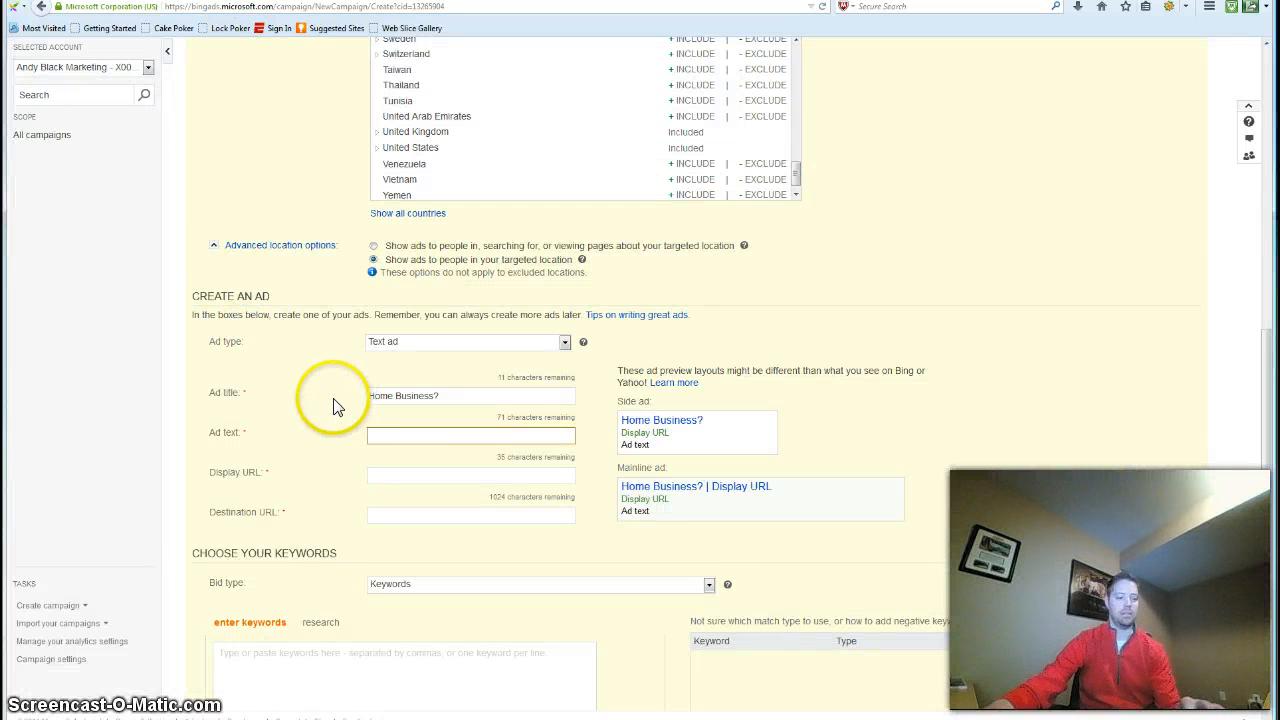
pyautogui.hotkey('ctrl', 'v')
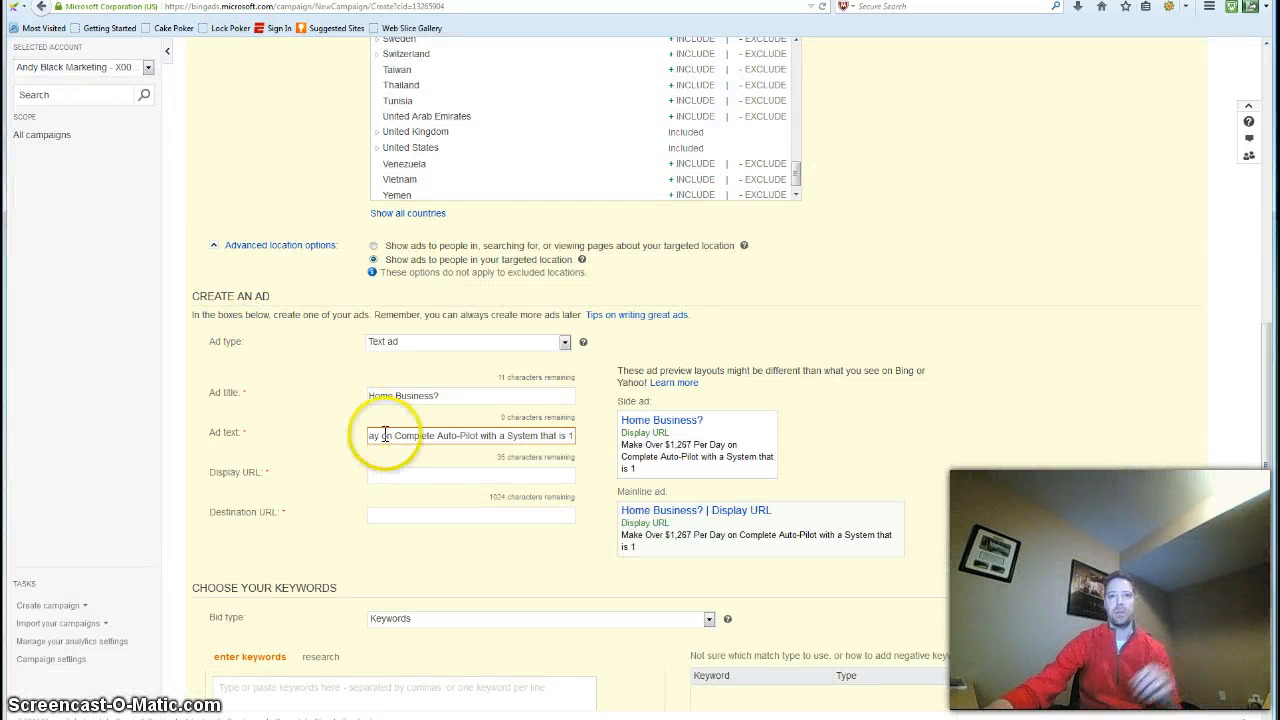
# Delete the trailing "is 1" and the word "Complete" from the ad text
pyautogui.click(437, 471)
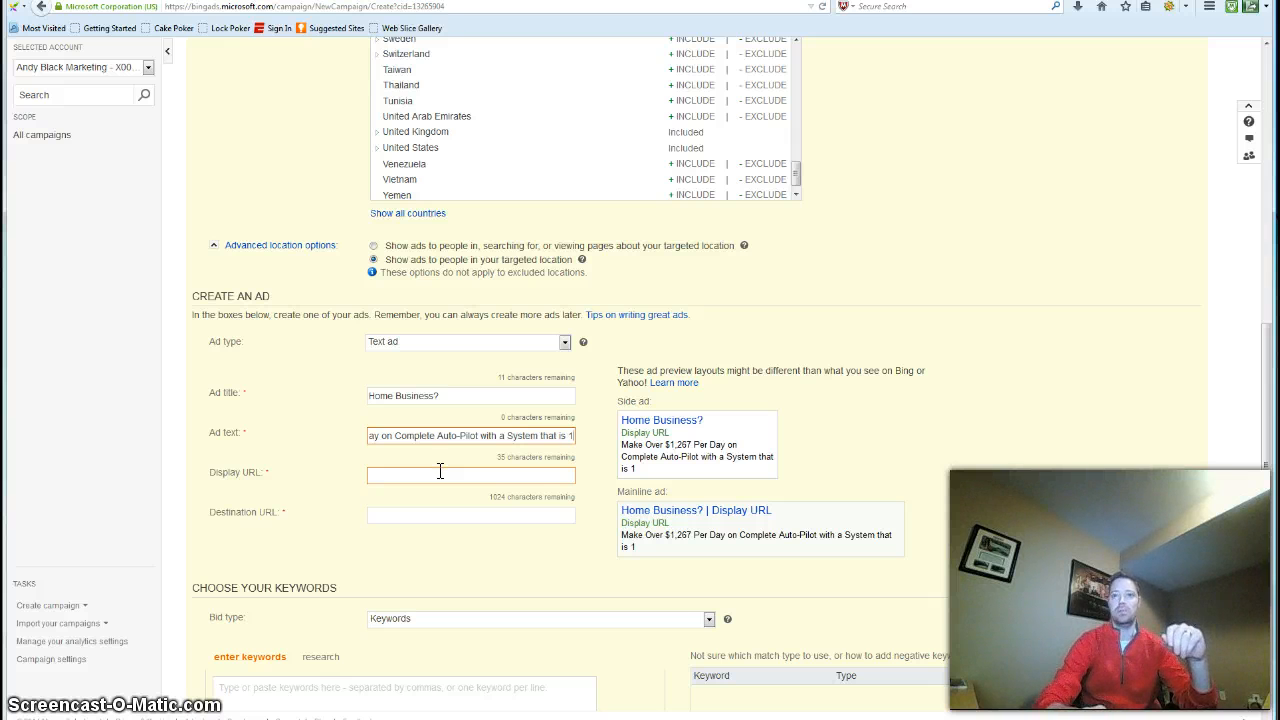
pyautogui.press('BackSpace')
pyautogui.press('BackSpace')
pyautogui.press('BackSpace')
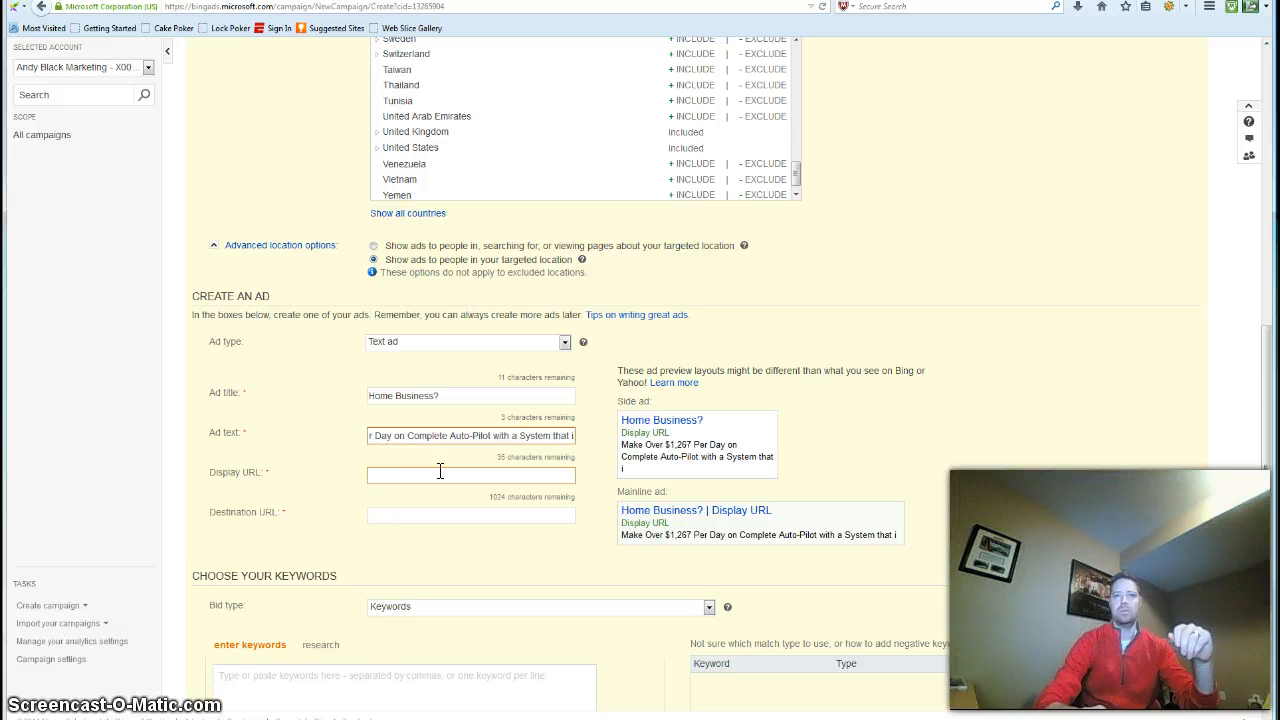
pyautogui.press('BackSpace')
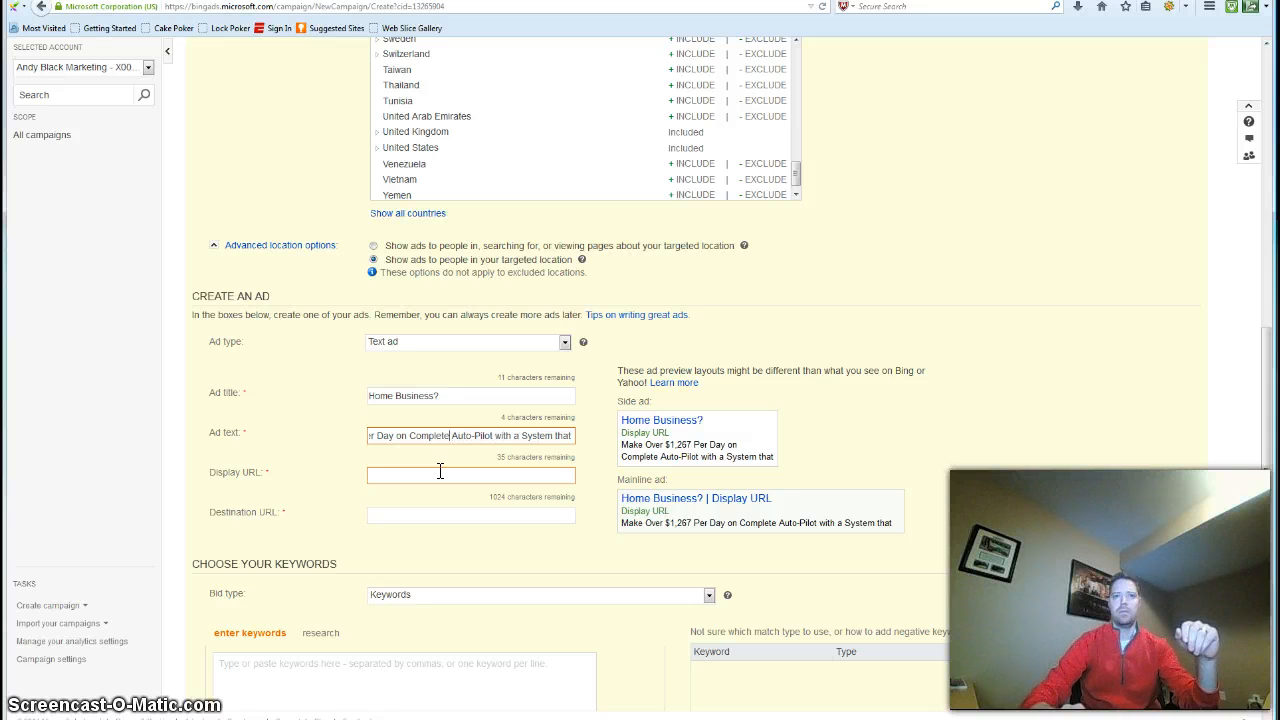
pyautogui.press('BackSpace')
pyautogui.press('BackSpace')
pyautogui.press('BackSpace')
pyautogui.press('BackSpace')
pyautogui.press('BackSpace')
pyautogui.press('BackSpace')
pyautogui.press('BackSpace')
pyautogui.press('BackSpace')
pyautogui.press('BackSpace')
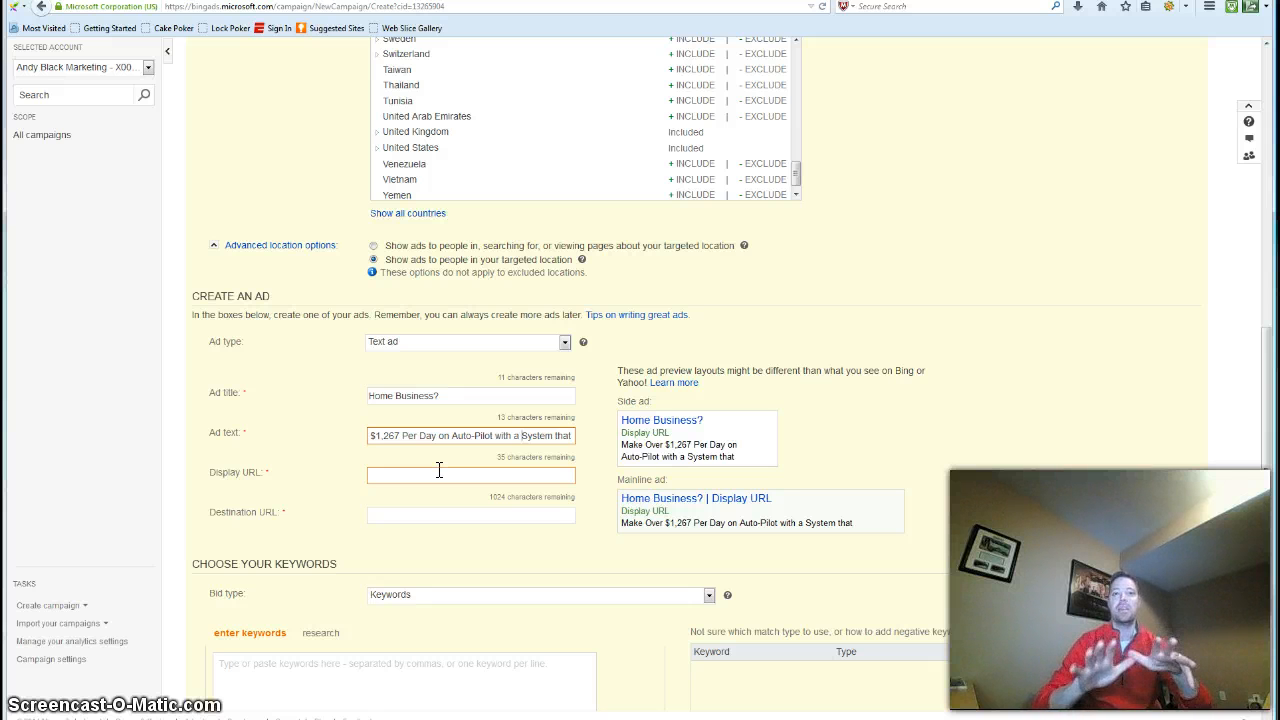
# Insert "Home Business" before "System" in the ad text and delete the words "on Auto-Pilot"
pyautogui.write('Home Bu')
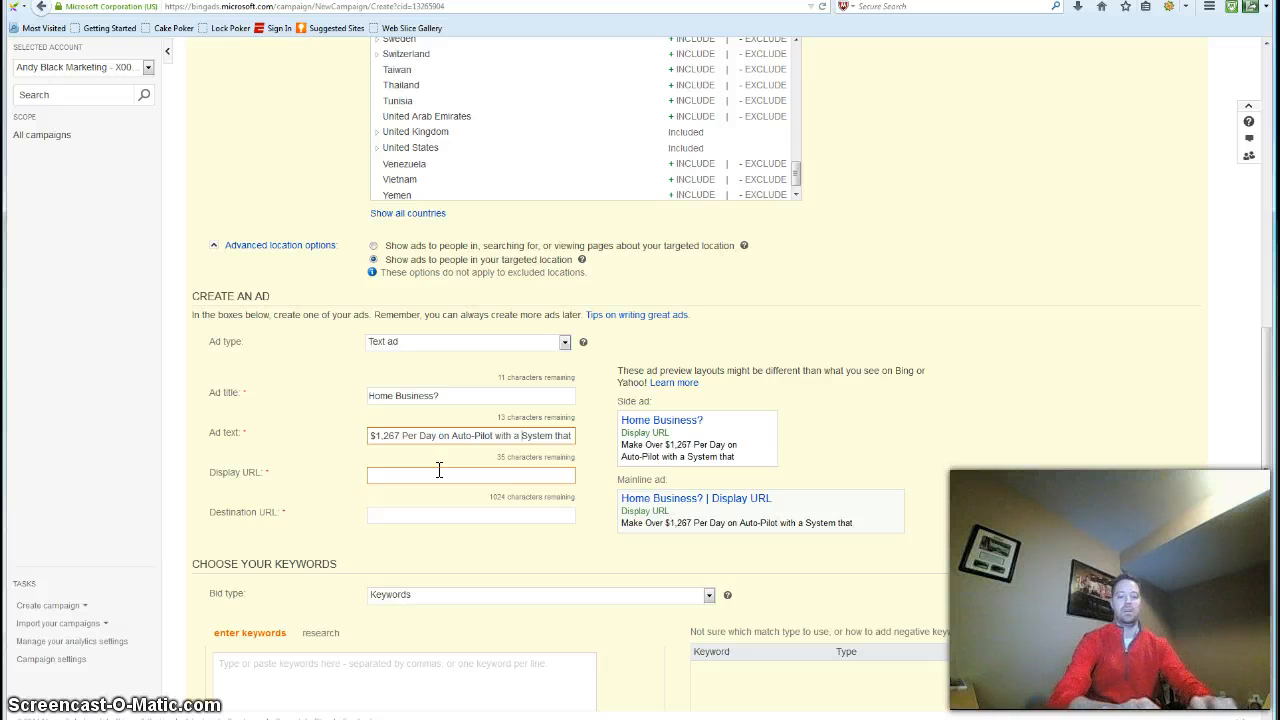
pyautogui.write('siness')
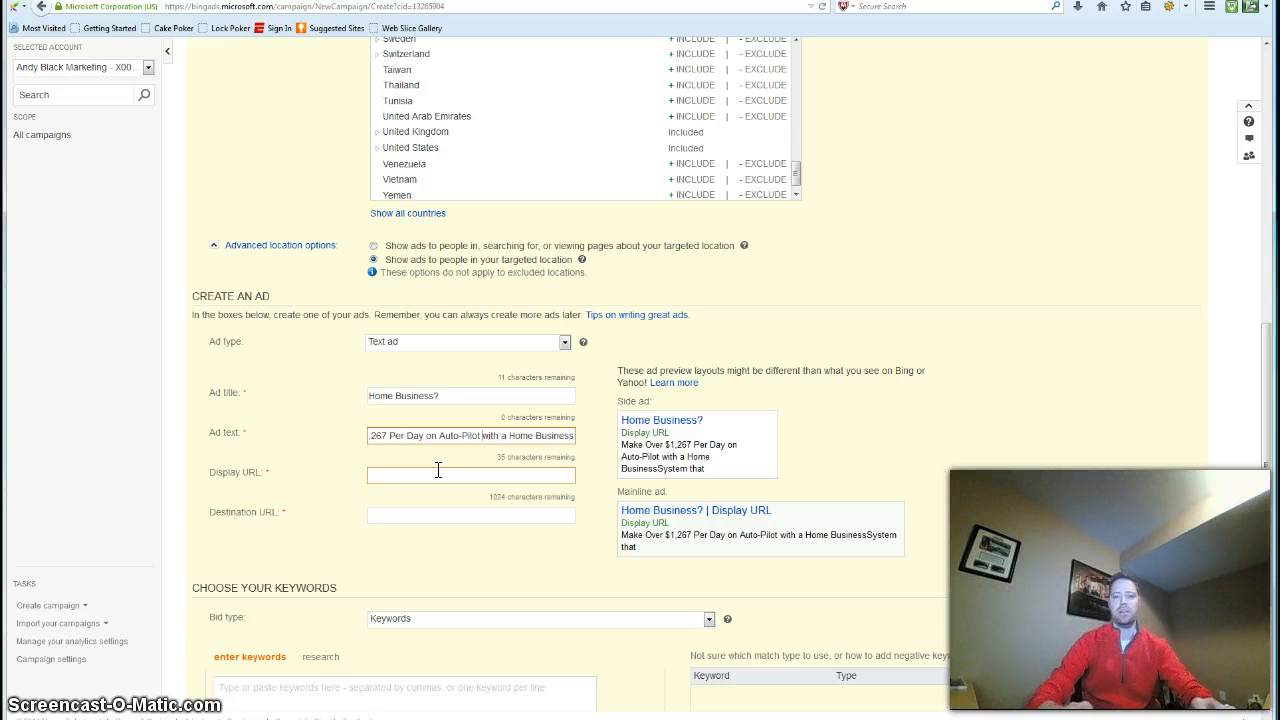
pyautogui.press('Left')
pyautogui.press('Left')
pyautogui.press('Left')
pyautogui.press('Left')
pyautogui.press('Left')
pyautogui.press('Left')
pyautogui.press('Left')
pyautogui.press('Left')
pyautogui.press('Left')
pyautogui.press('Left')
pyautogui.press('Left')
pyautogui.press('Left')
pyautogui.press('Left')
pyautogui.press('Left')
pyautogui.press('Left')
pyautogui.press('Left')
pyautogui.press('Left')
pyautogui.press('Left')
pyautogui.press('Left')
pyautogui.press('Left')
pyautogui.press('BackSpace')
pyautogui.press('BackSpace')
pyautogui.press('BackSpace')
pyautogui.press('BackSpace')
pyautogui.press('BackSpace')
pyautogui.press('BackSpace')
pyautogui.press('BackSpace')
pyautogui.press('BackSpace')
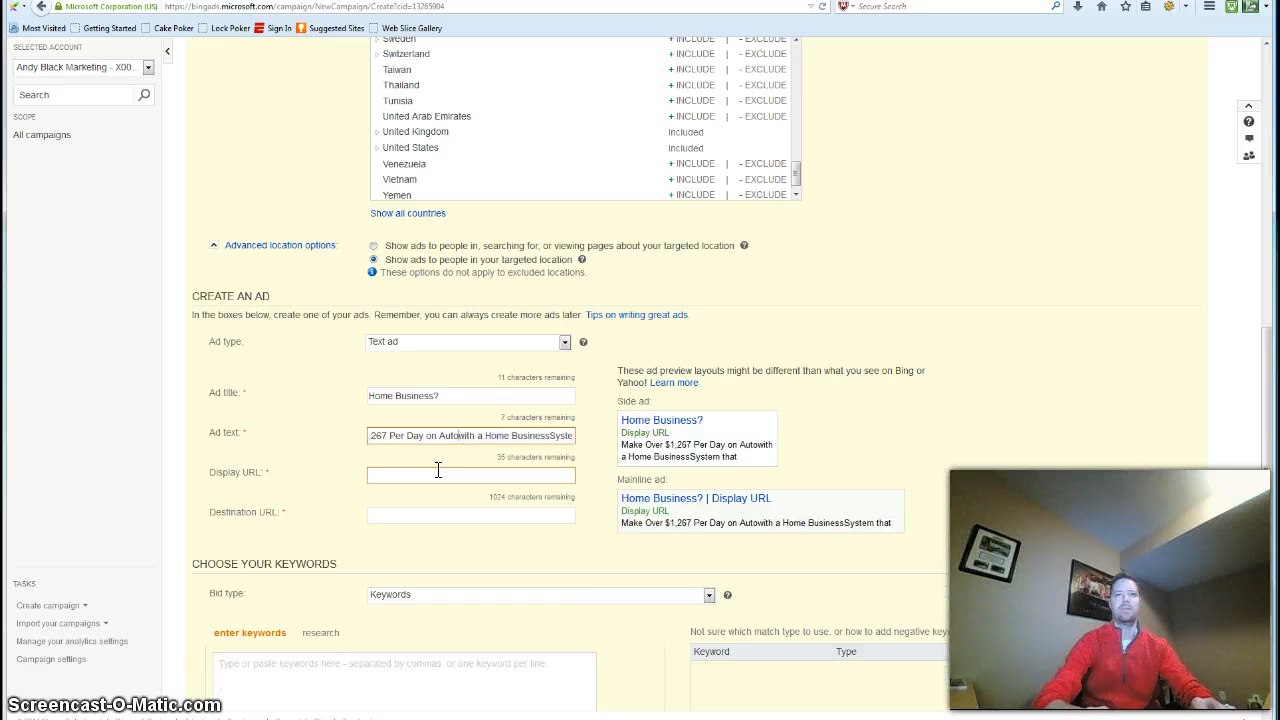
pyautogui.press('BackSpace')
pyautogui.press('BackSpace')
pyautogui.press('BackSpace')
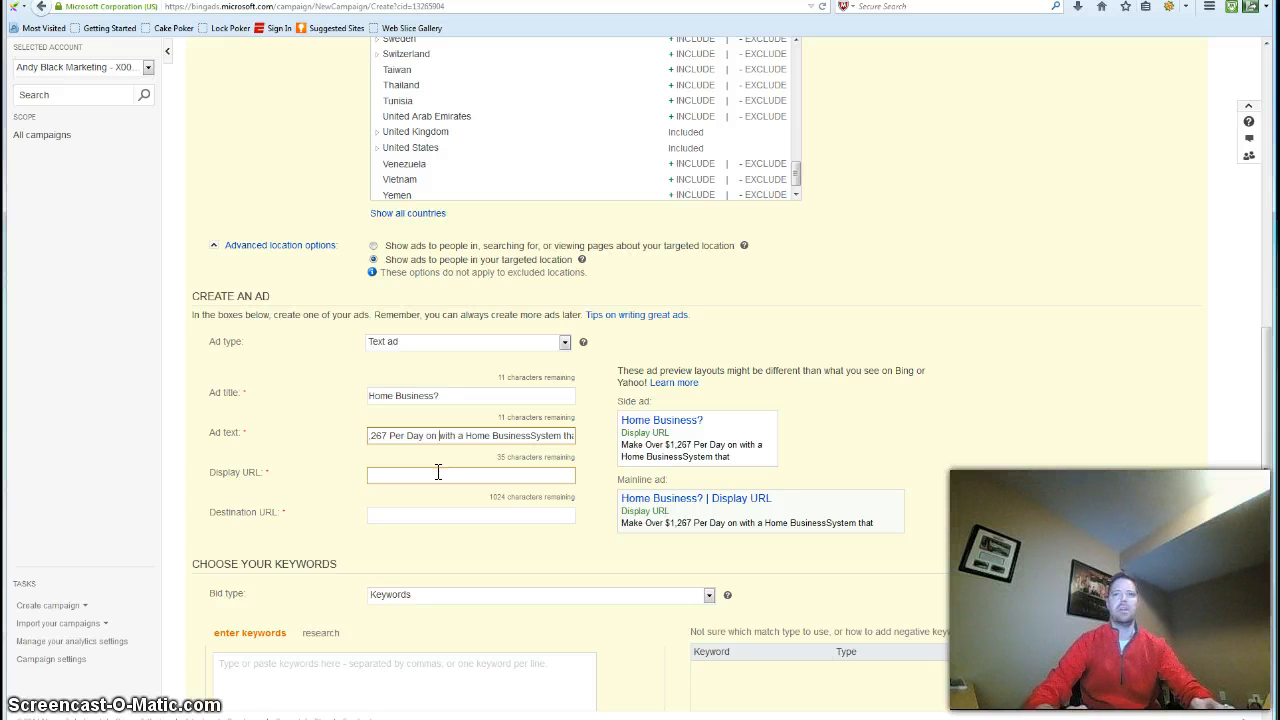
pyautogui.press('BackSpace')
pyautogui.press('BackSpace')
pyautogui.press('BackSpace')
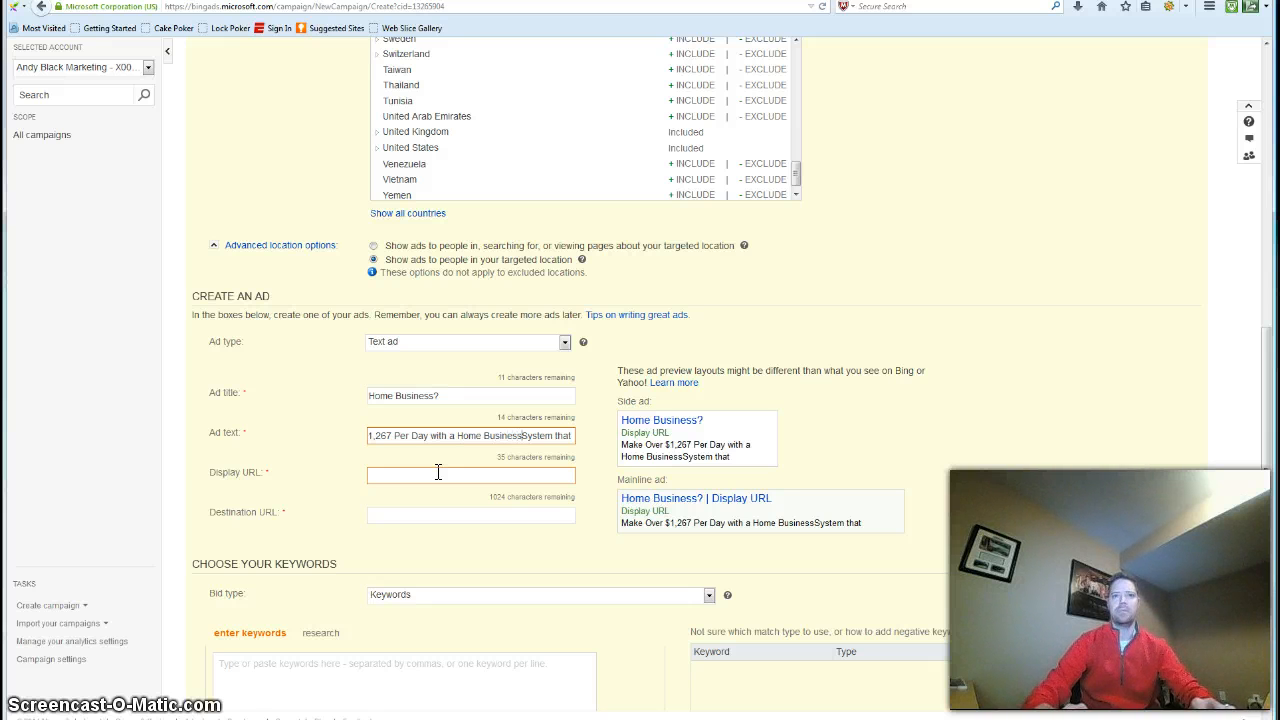
# Add a space before "System" and end the ad text with "Is 100% FREE!"
pyautogui.press('End')
pyautogui.write('Is')
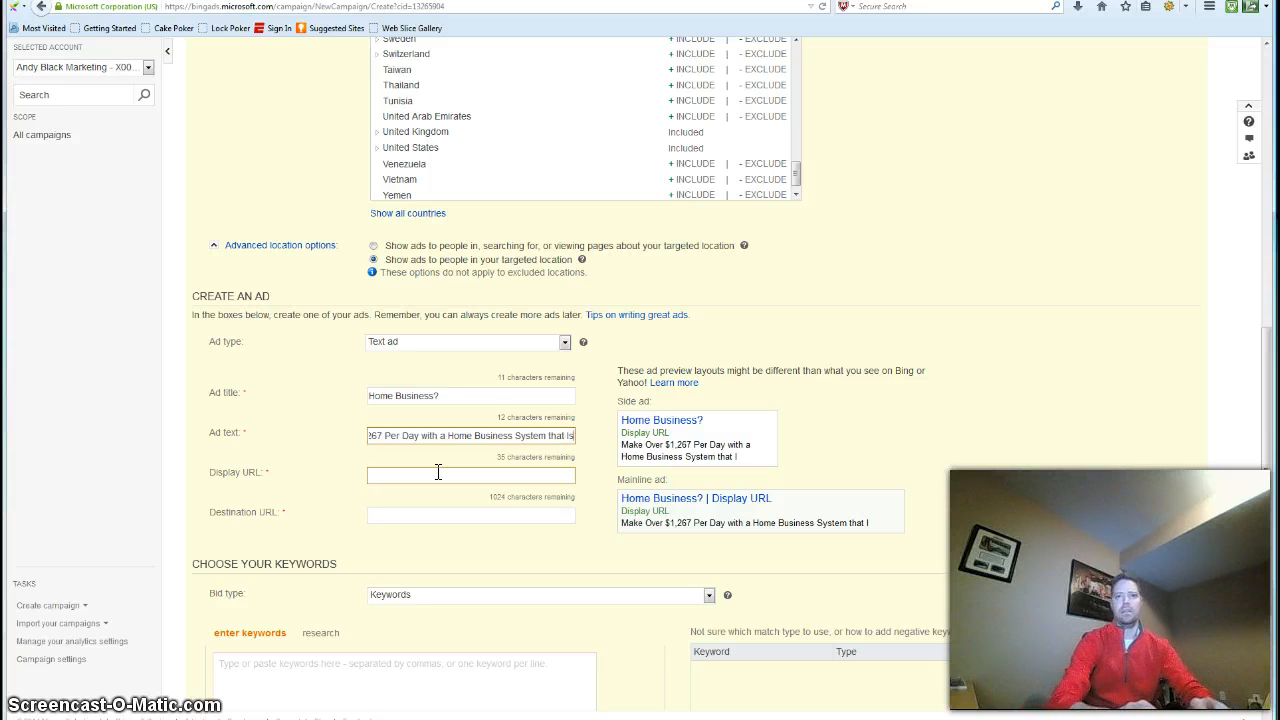
pyautogui.write(' 1')
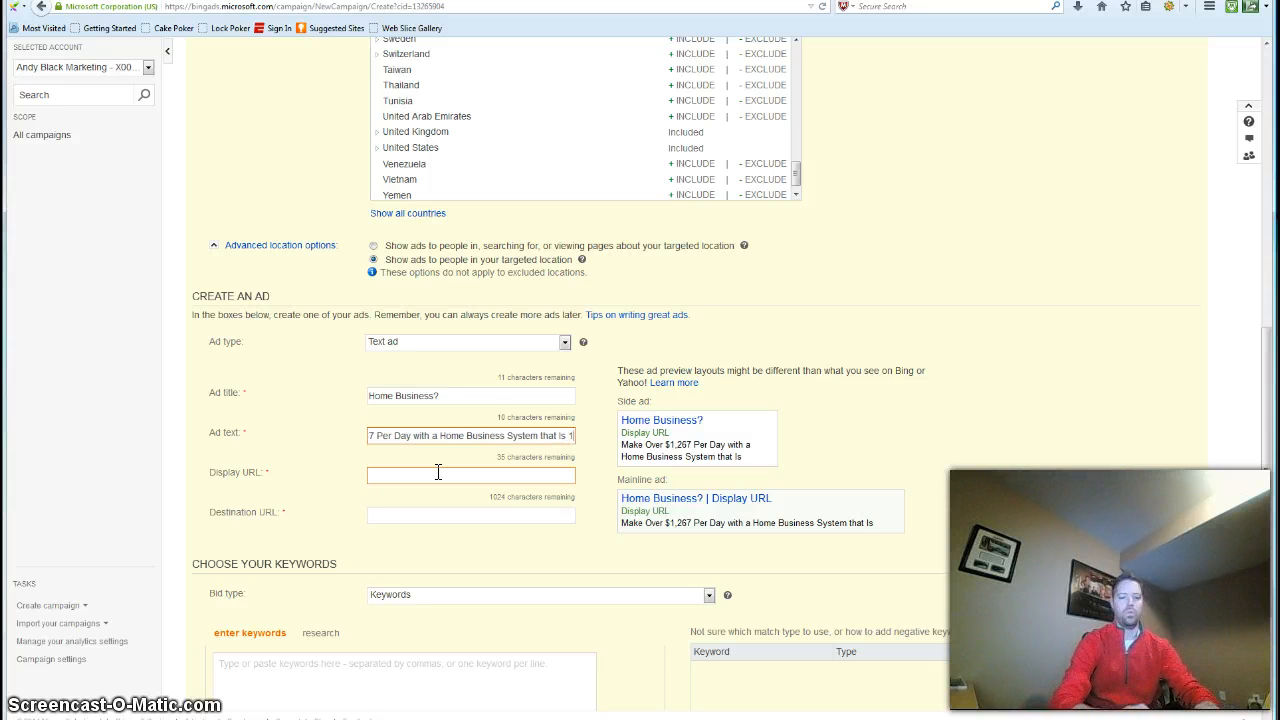
pyautogui.write('00% FRE')
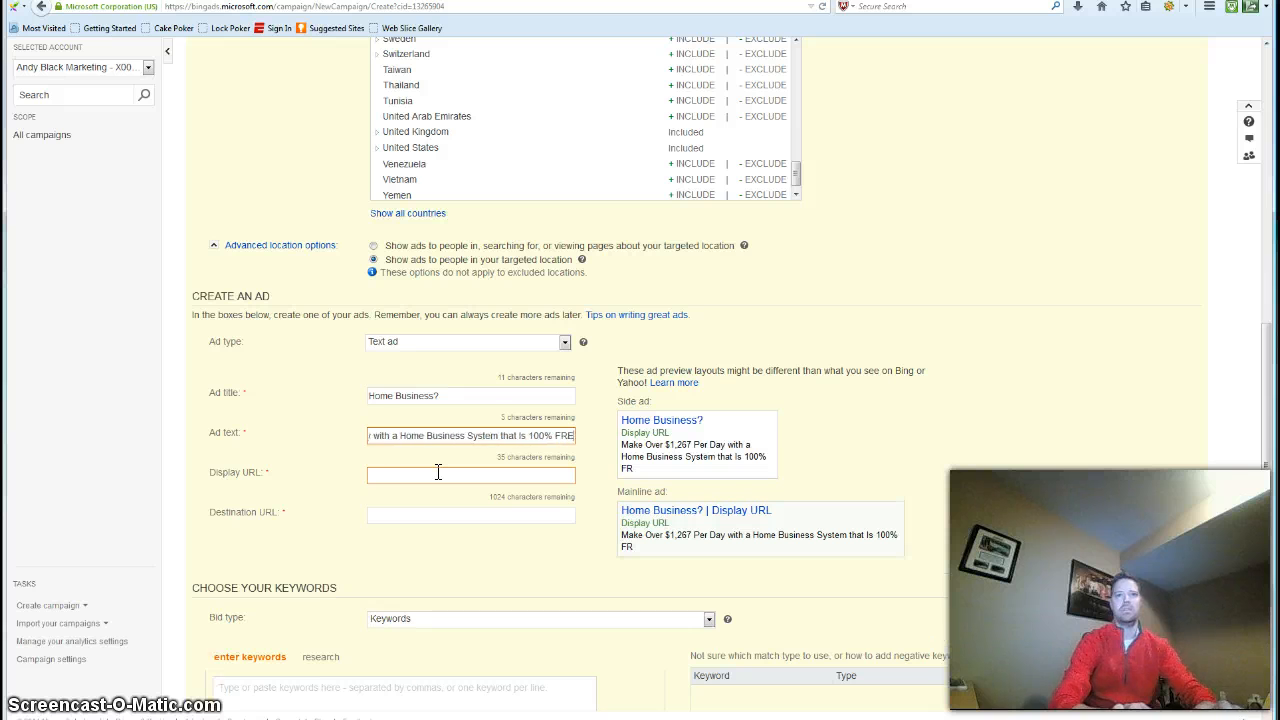
pyautogui.write('E!')
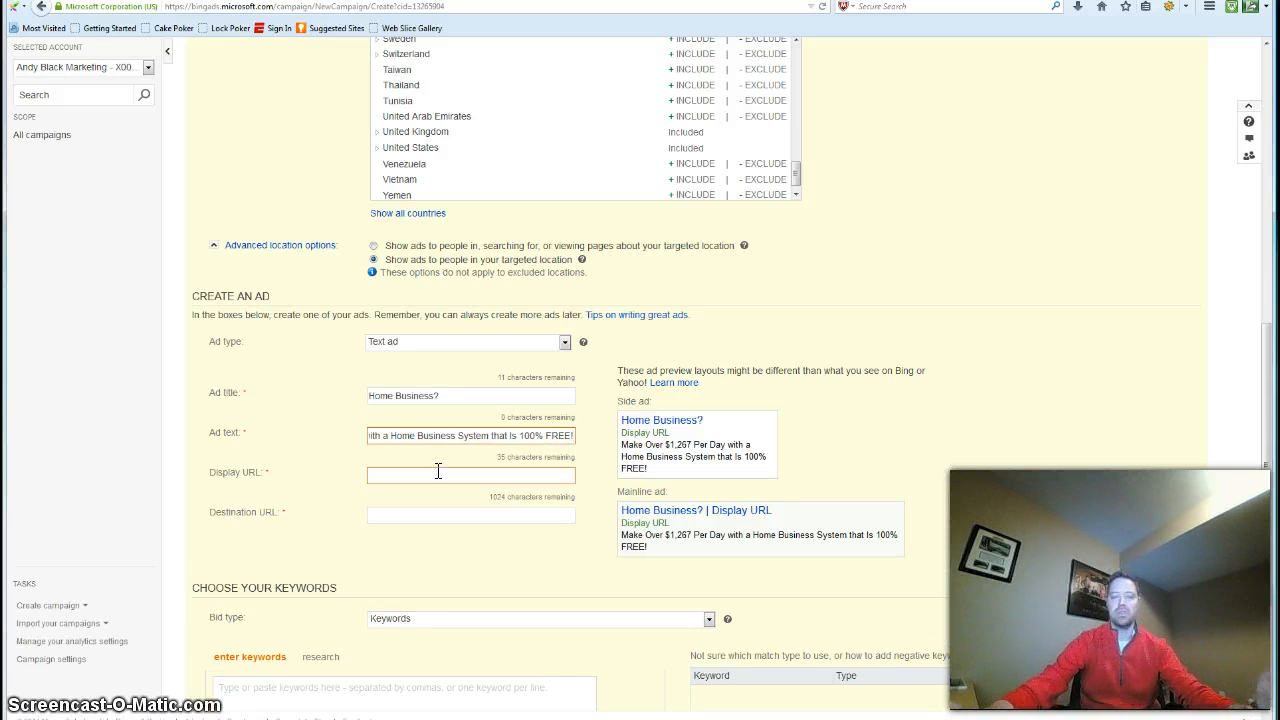
pyautogui.click(438, 471)
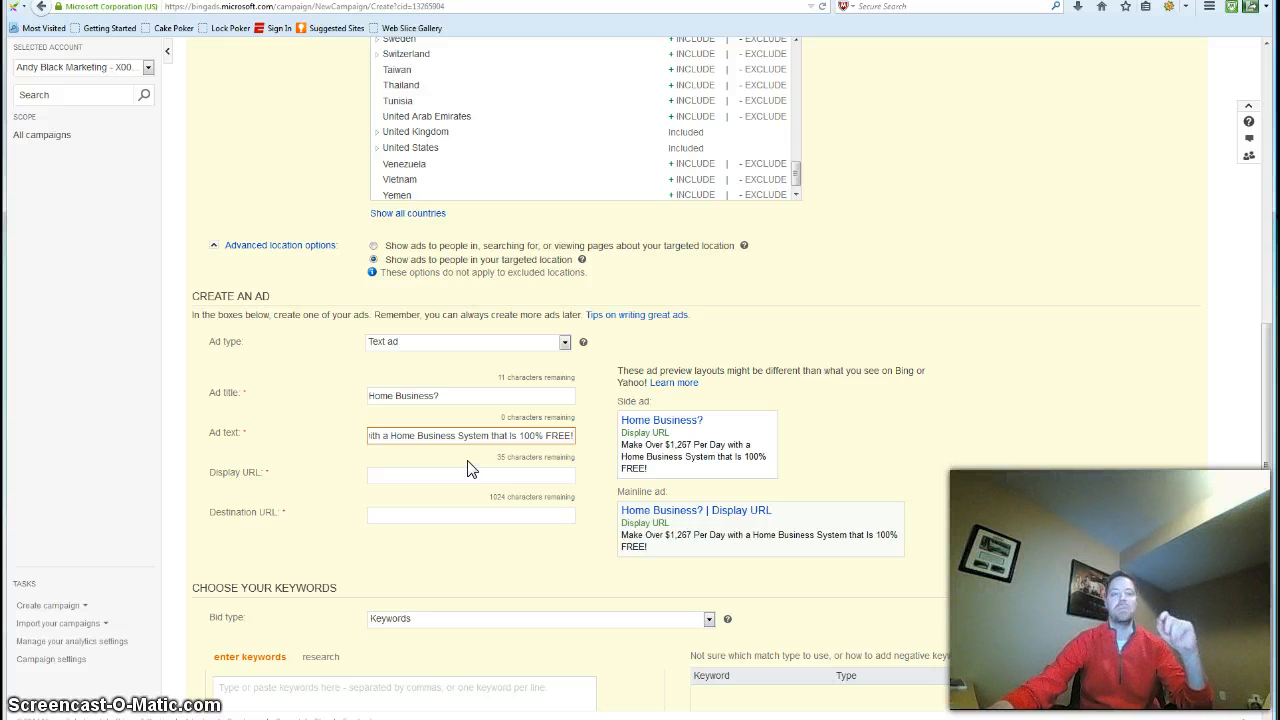
pyautogui.click(470, 472)
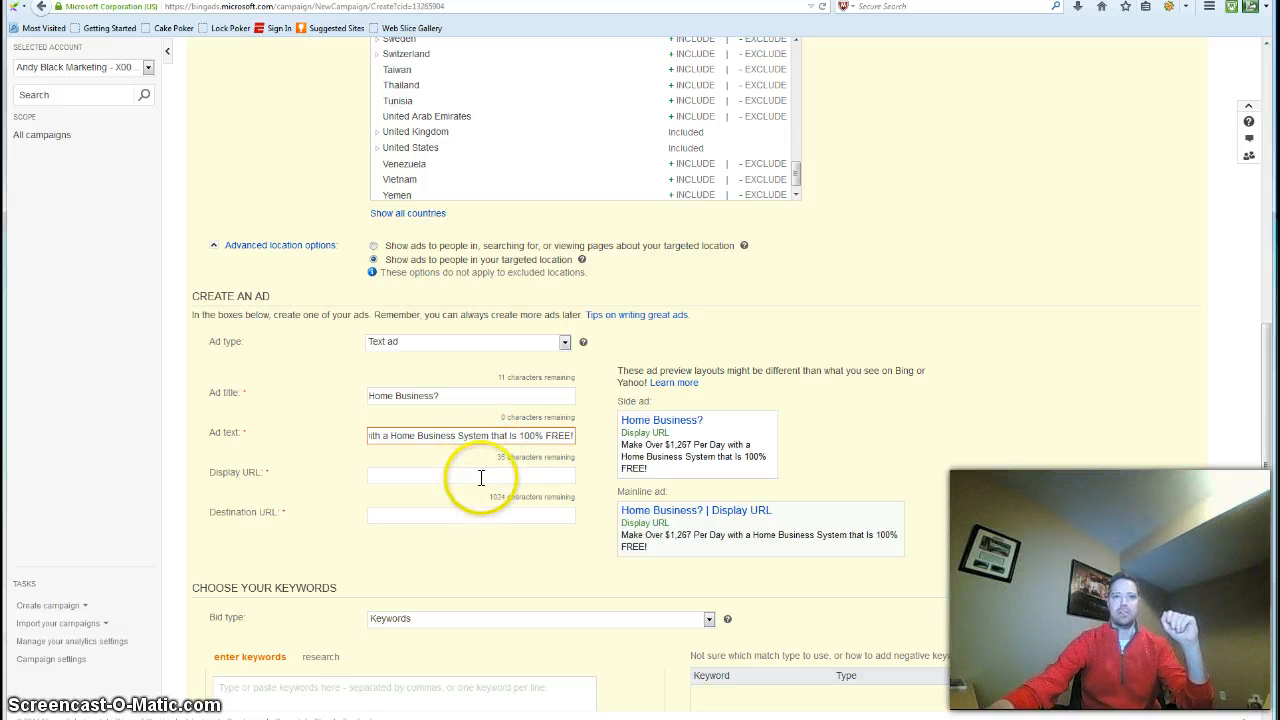
pyautogui.click(483, 474)
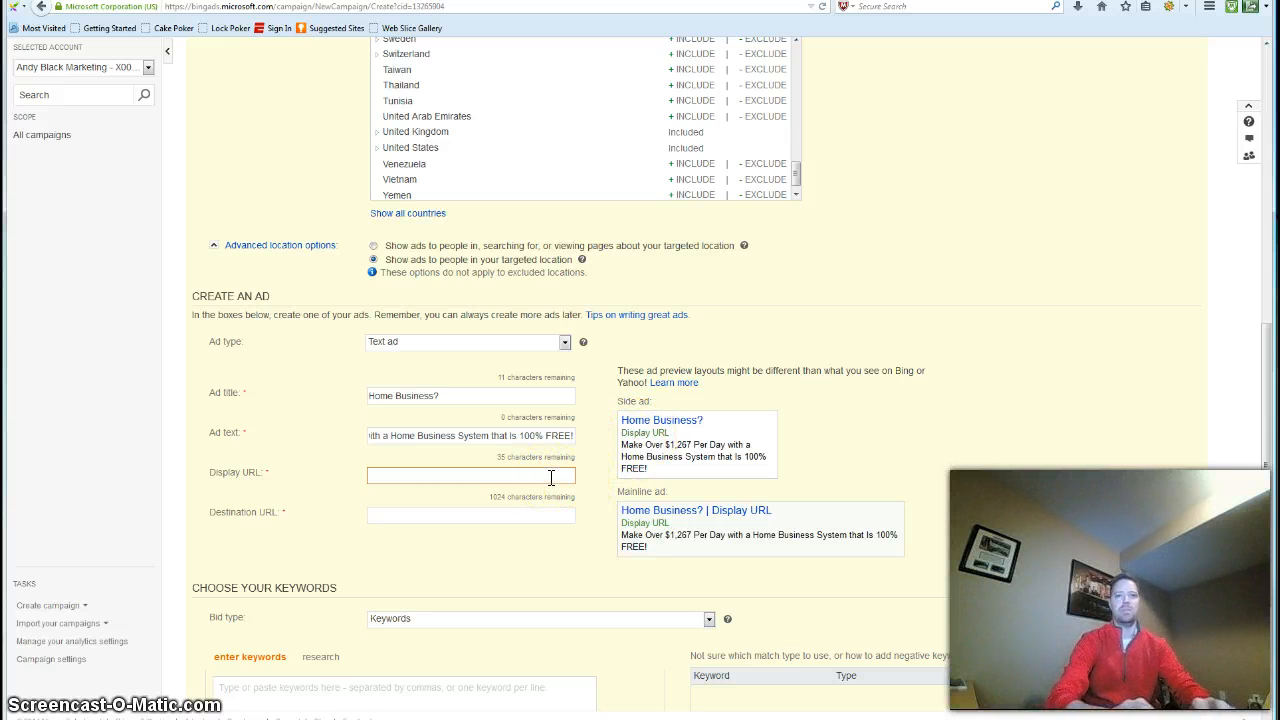
pyautogui.write('www.')
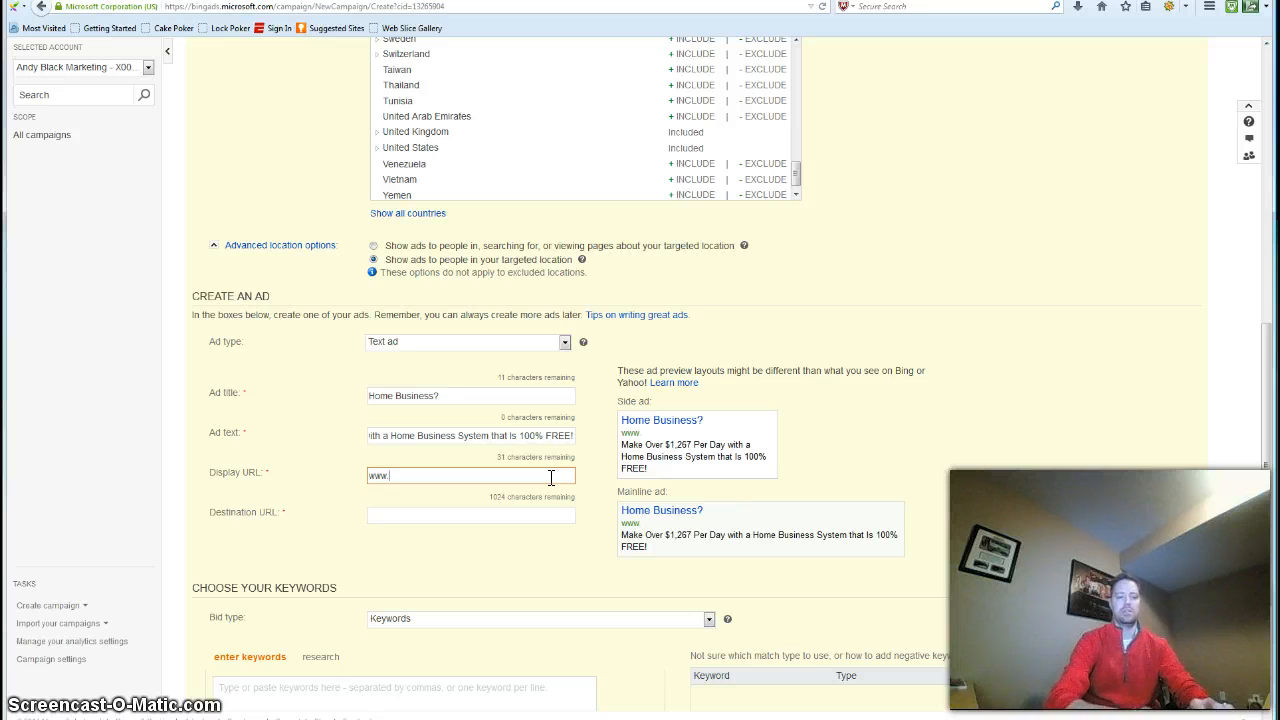
pyautogui.write('yourezpayda')
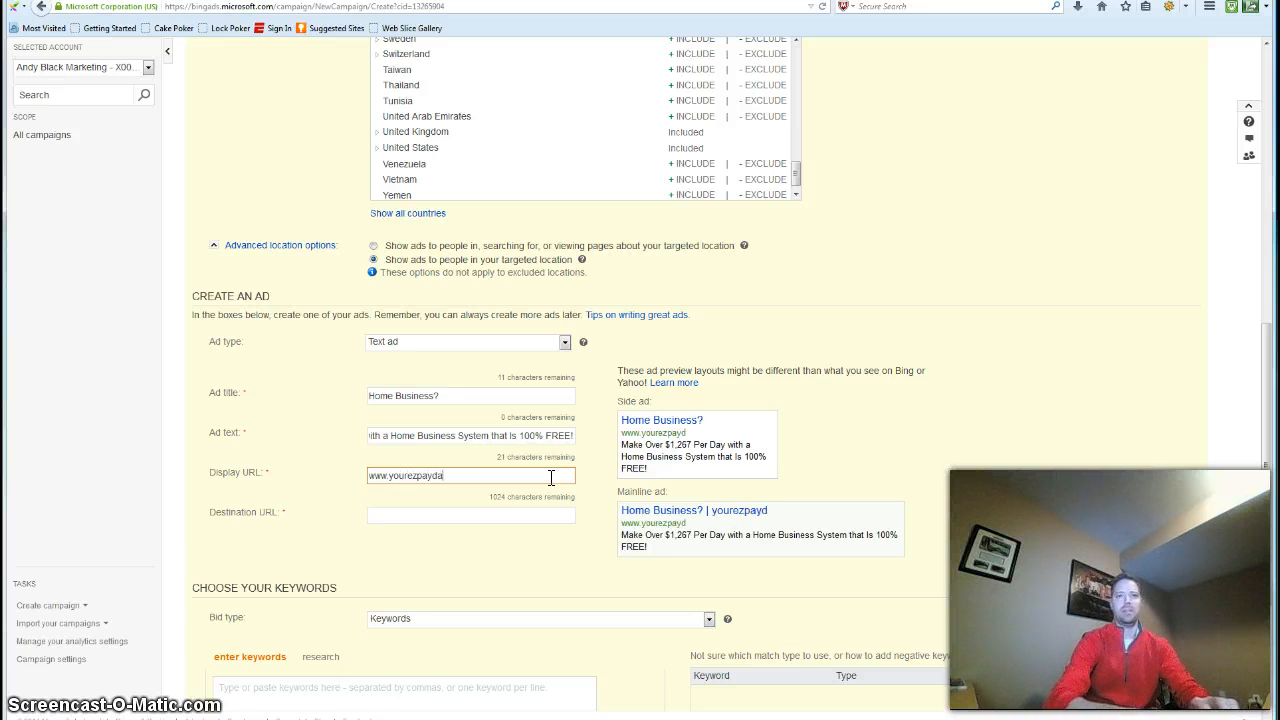
pyautogui.write('y.com')
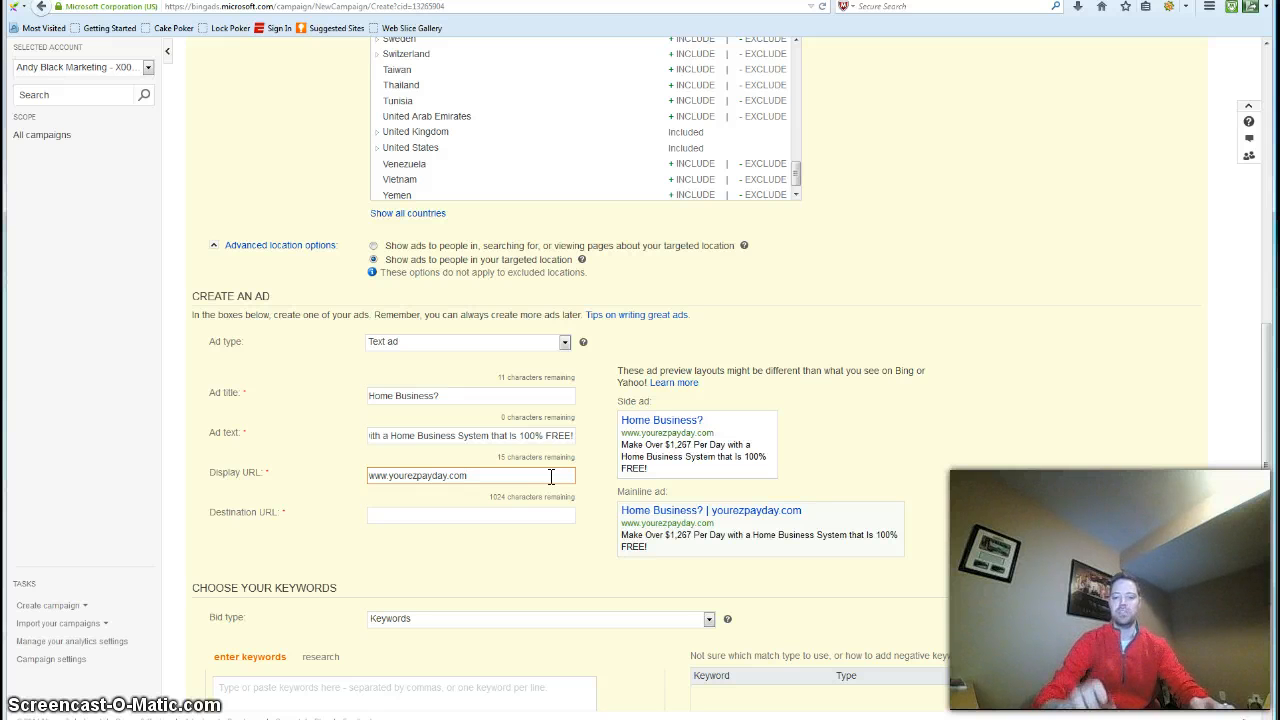
pyautogui.write('/ho')
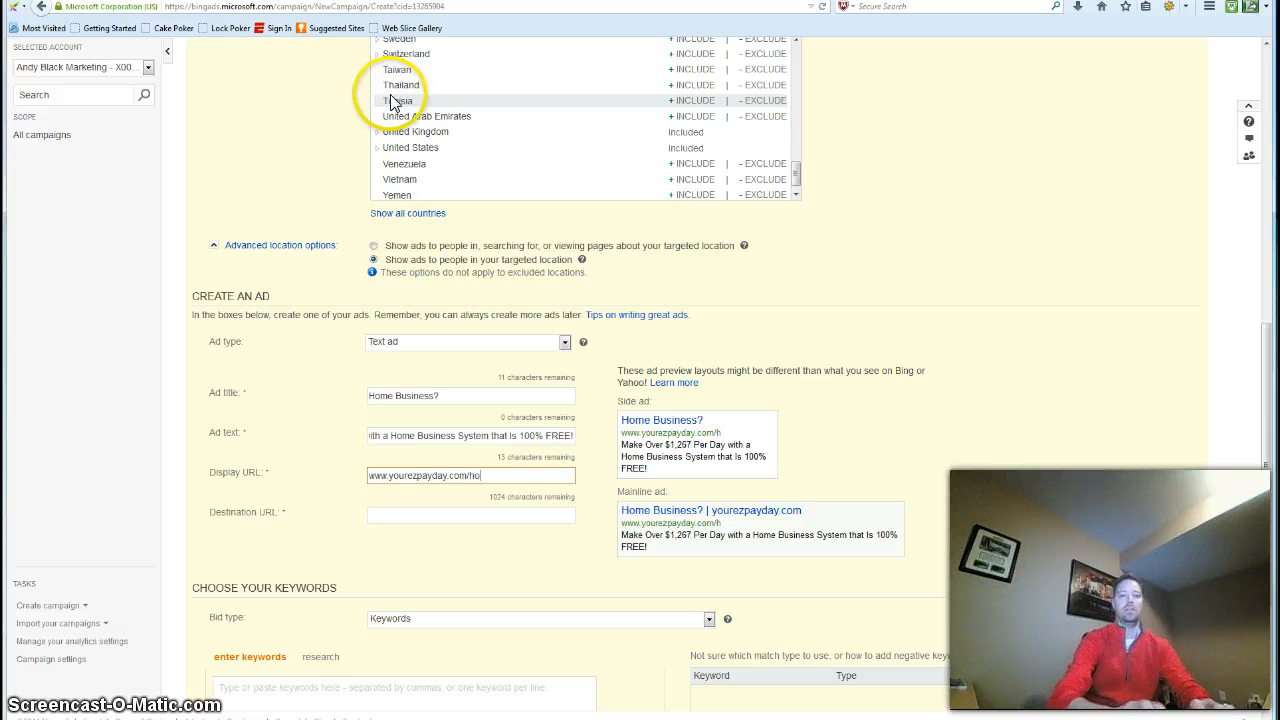
pyautogui.write('mebusiness')
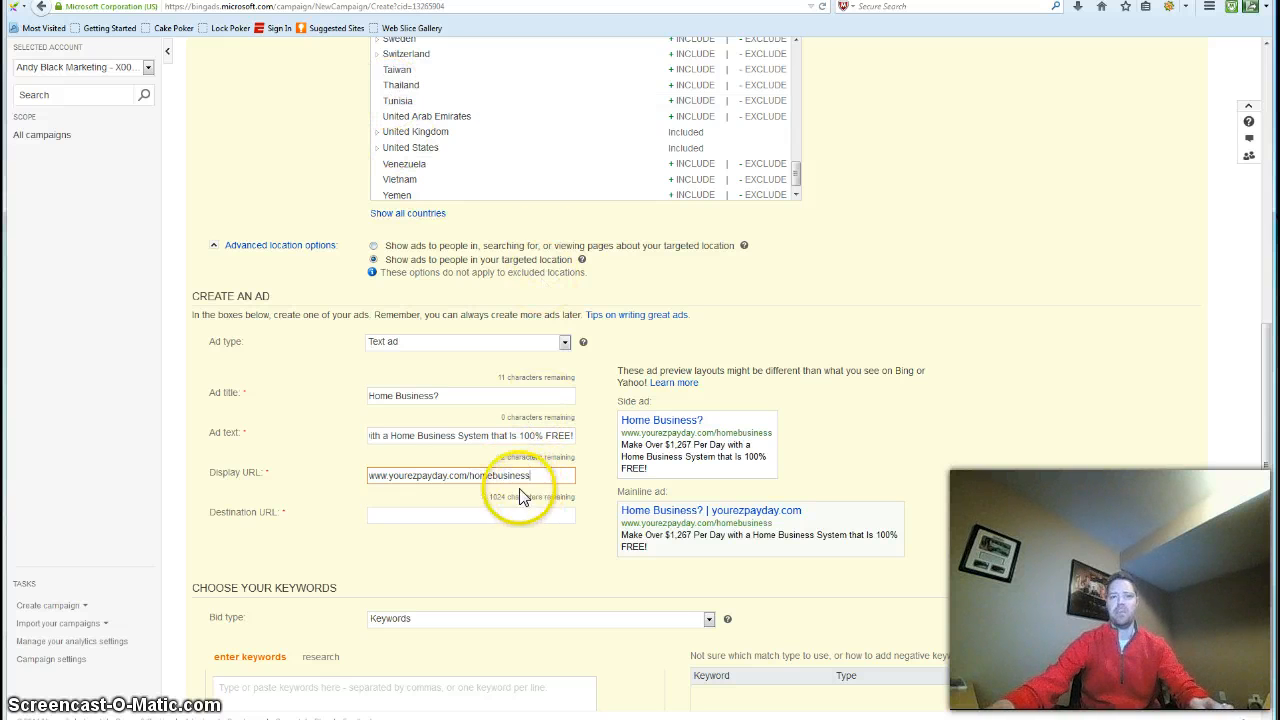
pyautogui.click(455, 397)
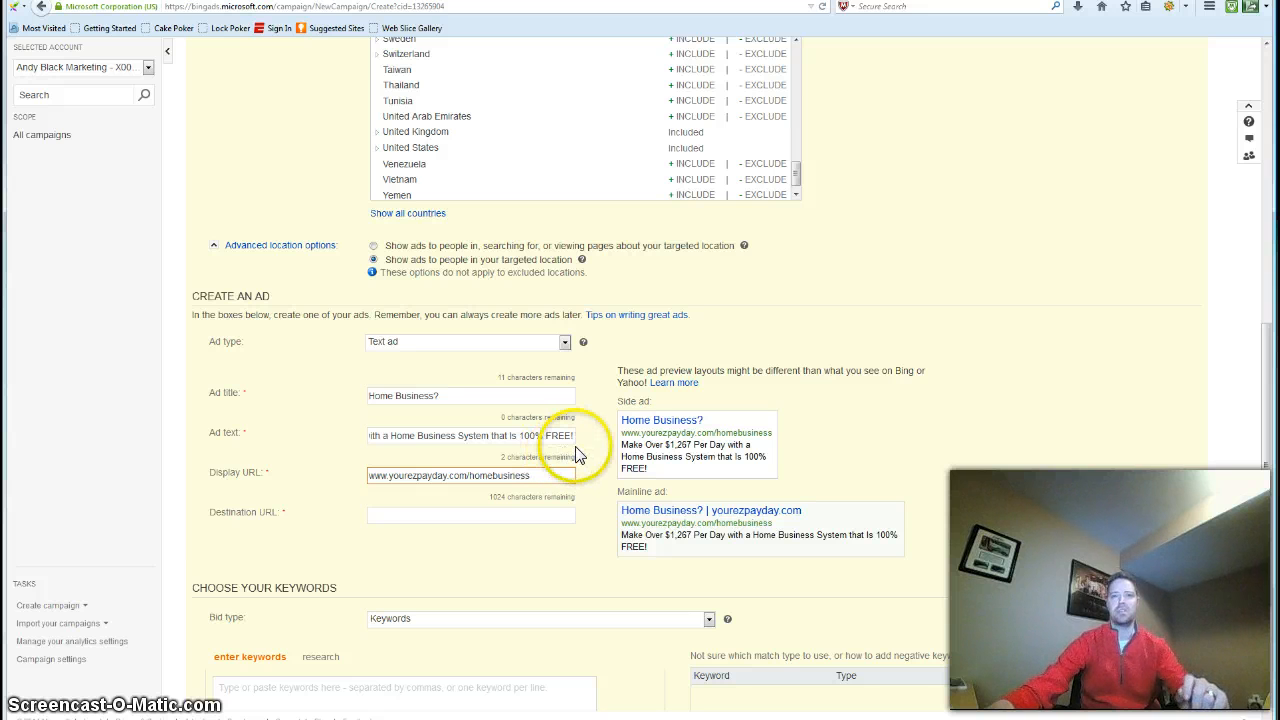
pyautogui.click(466, 514)
pyautogui.write('www.yourezpayday.com/homebusiness')
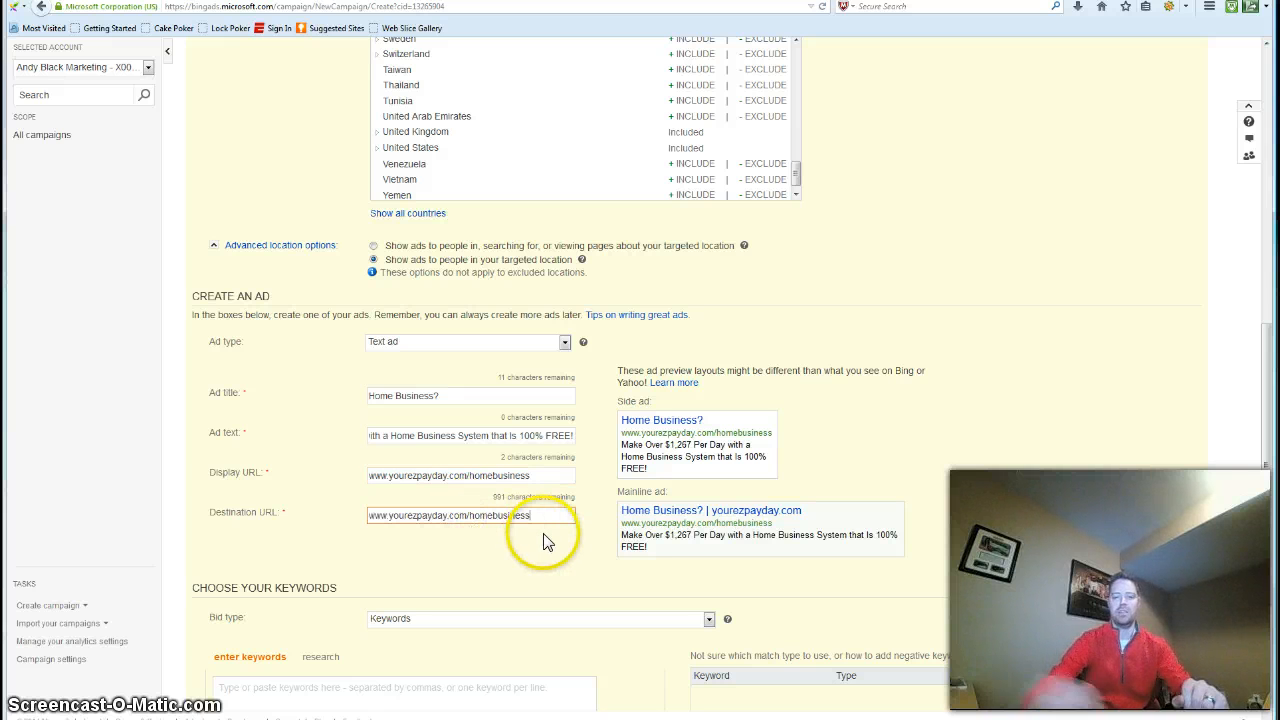
pyautogui.press('BackSpace')
pyautogui.press('BackSpace')
pyautogui.press('BackSpace')
pyautogui.press('BackSpace')
pyautogui.press('BackSpace')
pyautogui.press('BackSpace')
pyautogui.press('BackSpace')
pyautogui.press('BackSpace')
pyautogui.press('BackSpace')
pyautogui.press('BackSpace')
pyautogui.press('BackSpace')
pyautogui.press('BackSpace')
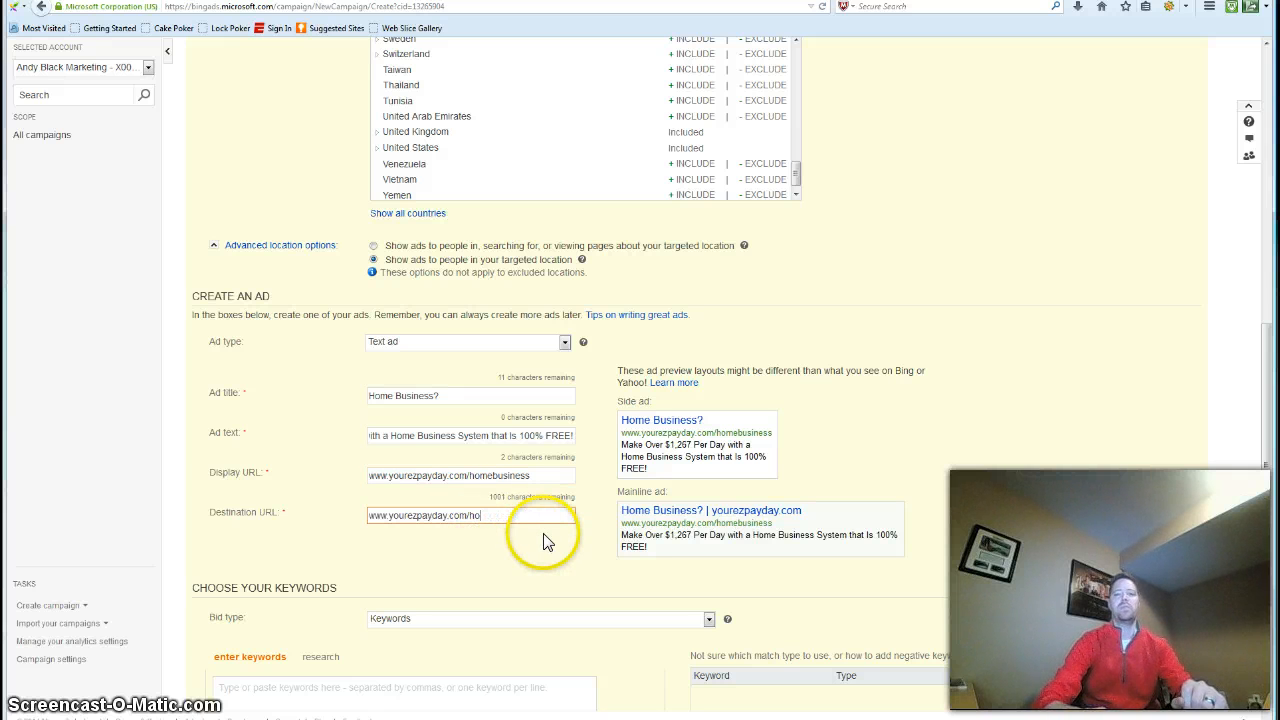
pyautogui.press('BackSpace')
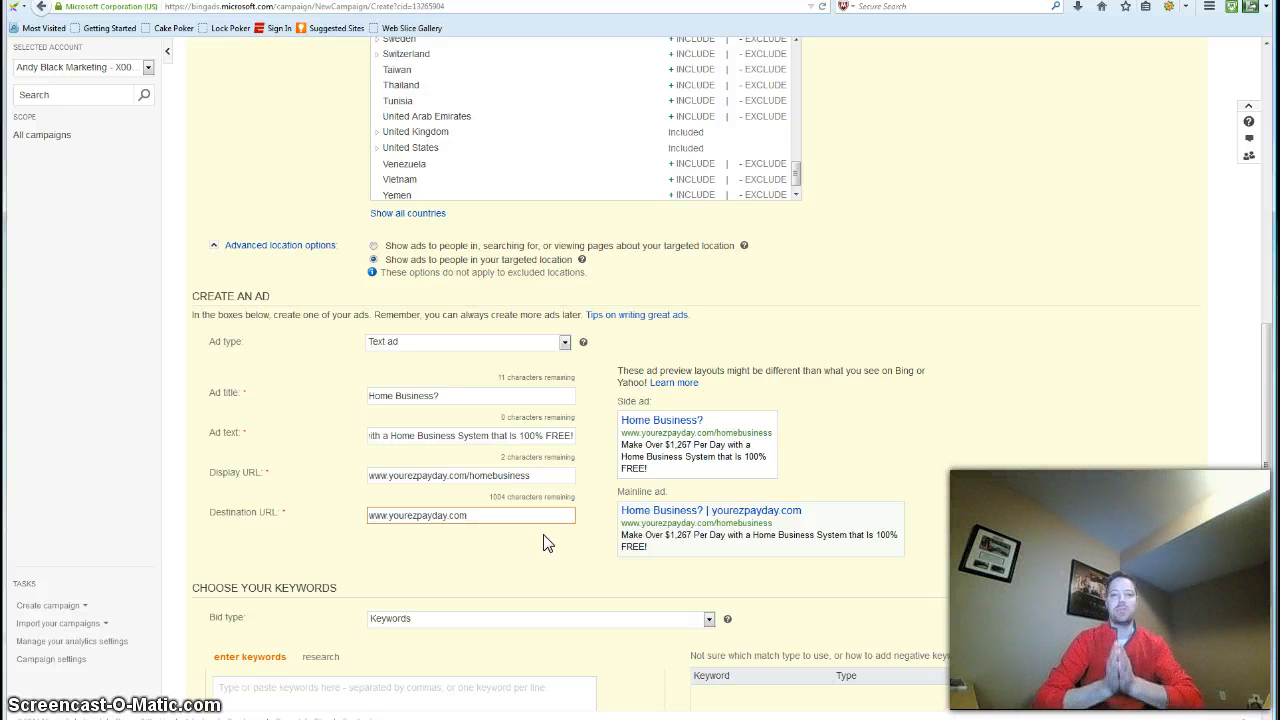
# Add "Home business" as a keyword for the campaign
pyautogui.scroll(-2, 546, 542)
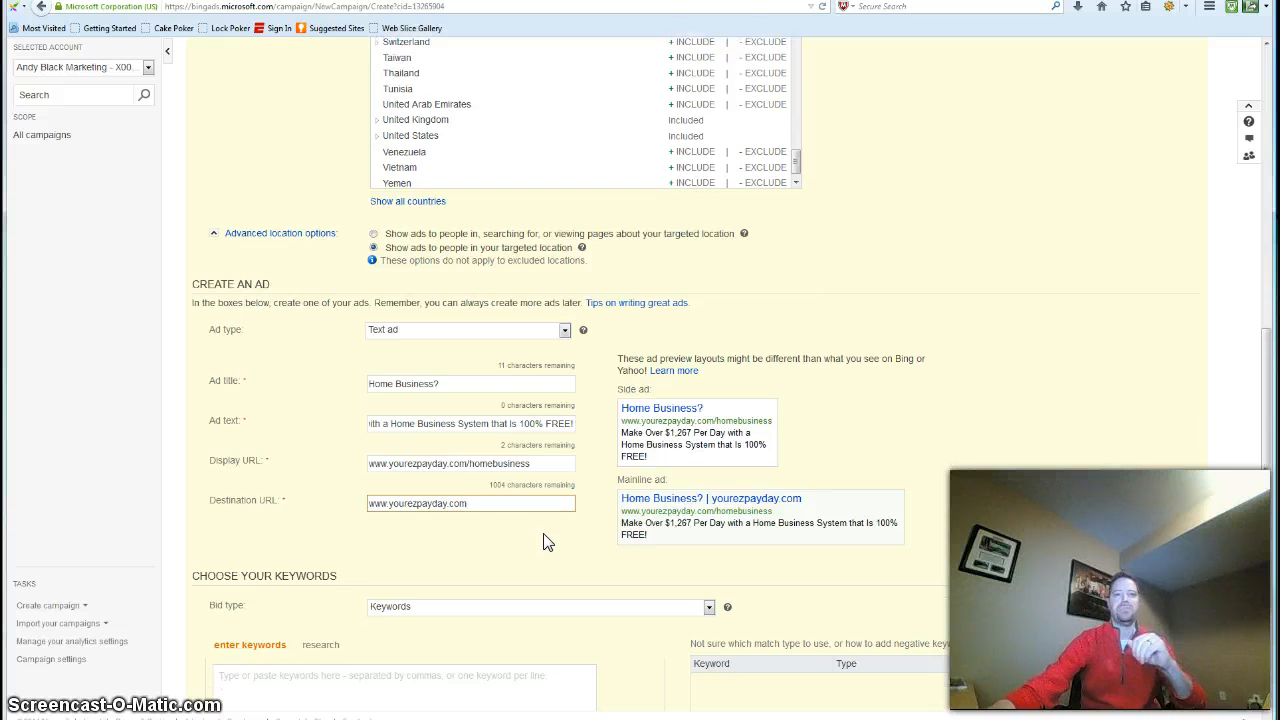
pyautogui.scroll(-2, 546, 540)
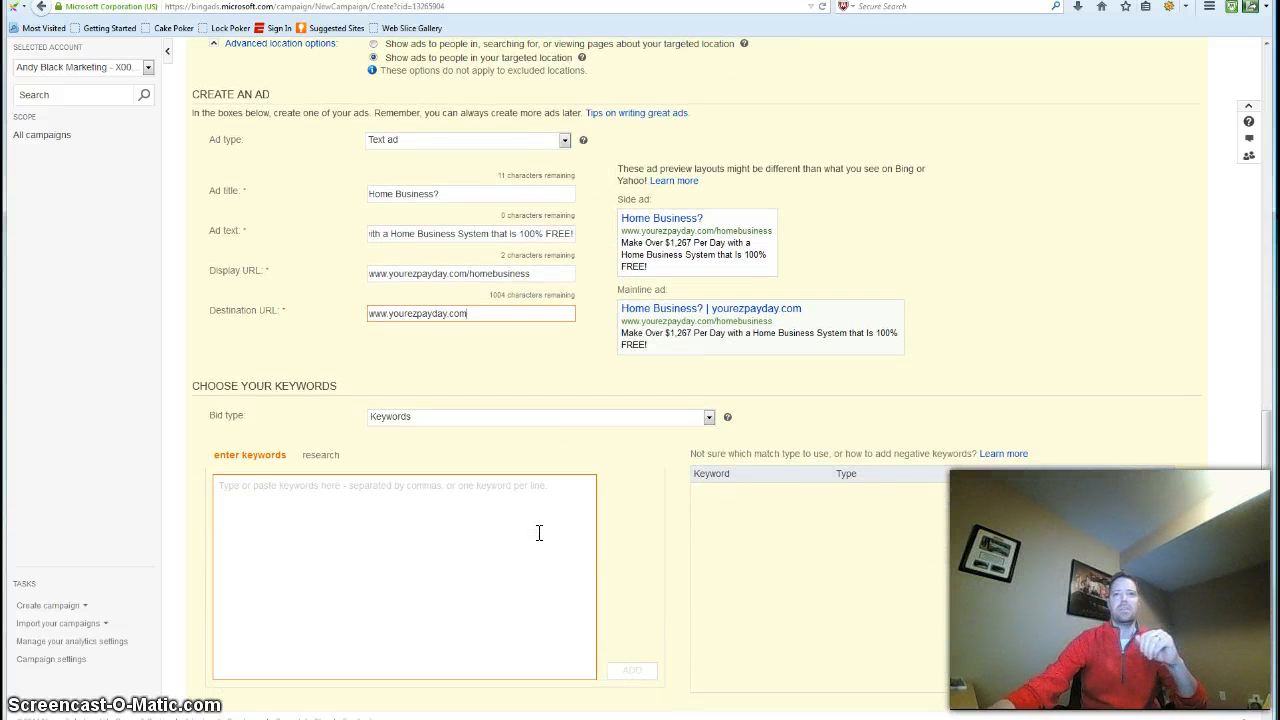
pyautogui.click(538, 533)
pyautogui.scroll(-1, 538, 533)
pyautogui.click(534, 517)
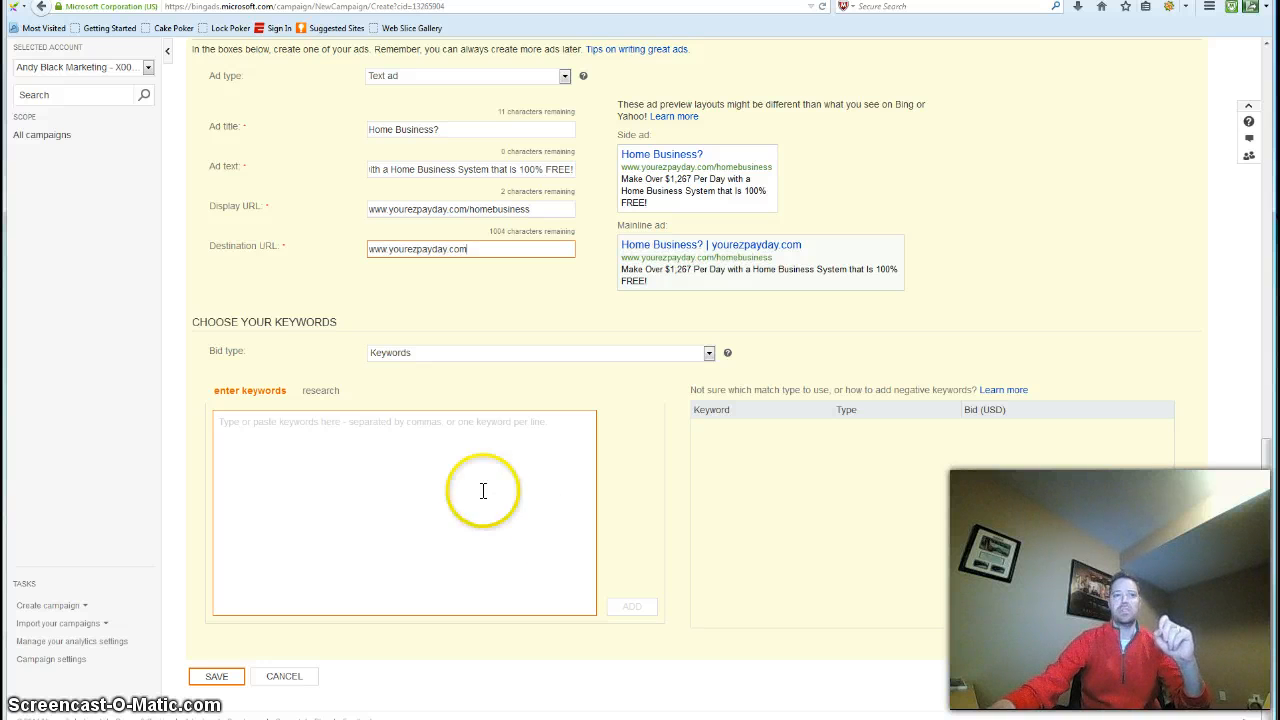
pyautogui.click(428, 461)
pyautogui.write('Home busine')
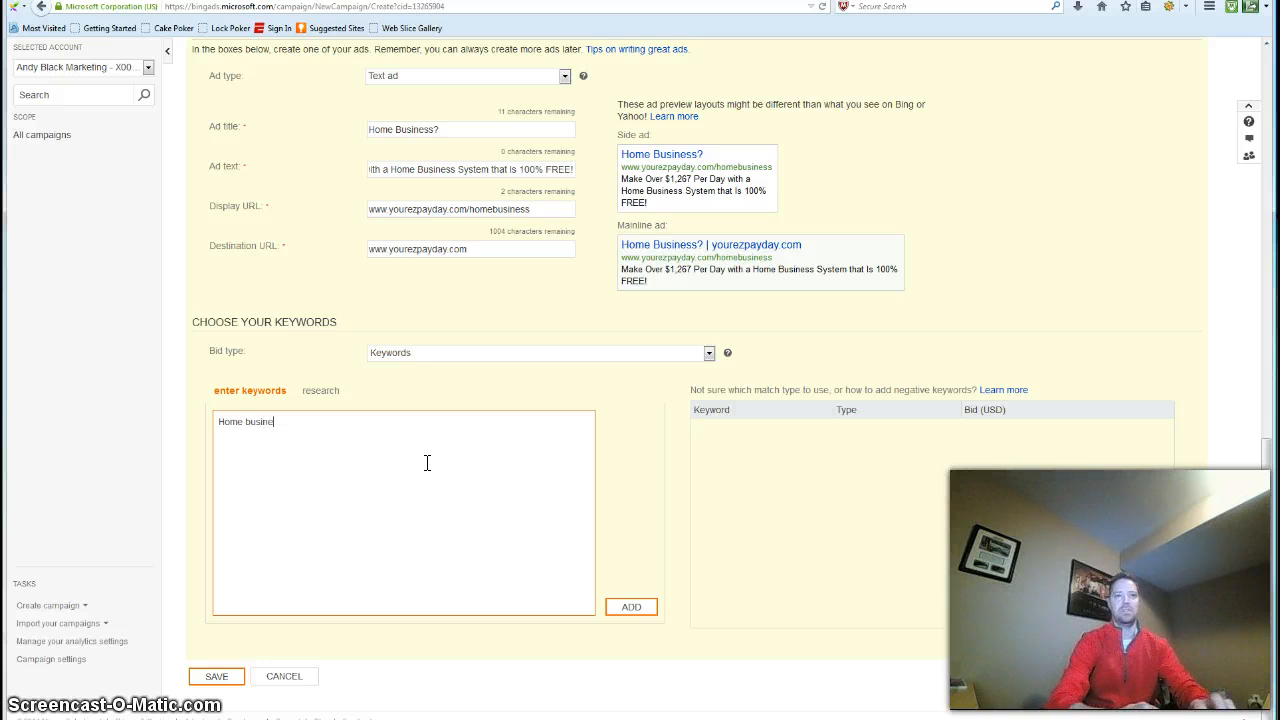
pyautogui.write('ss')
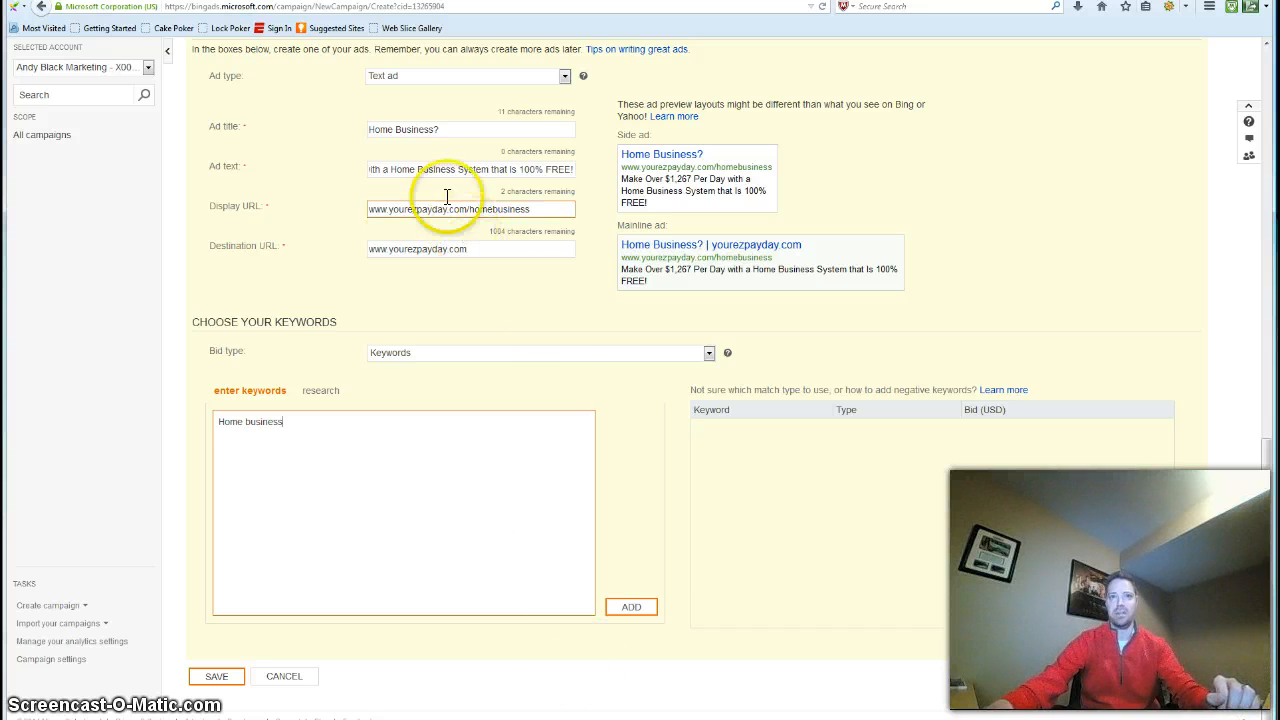
pyautogui.click(631, 610)
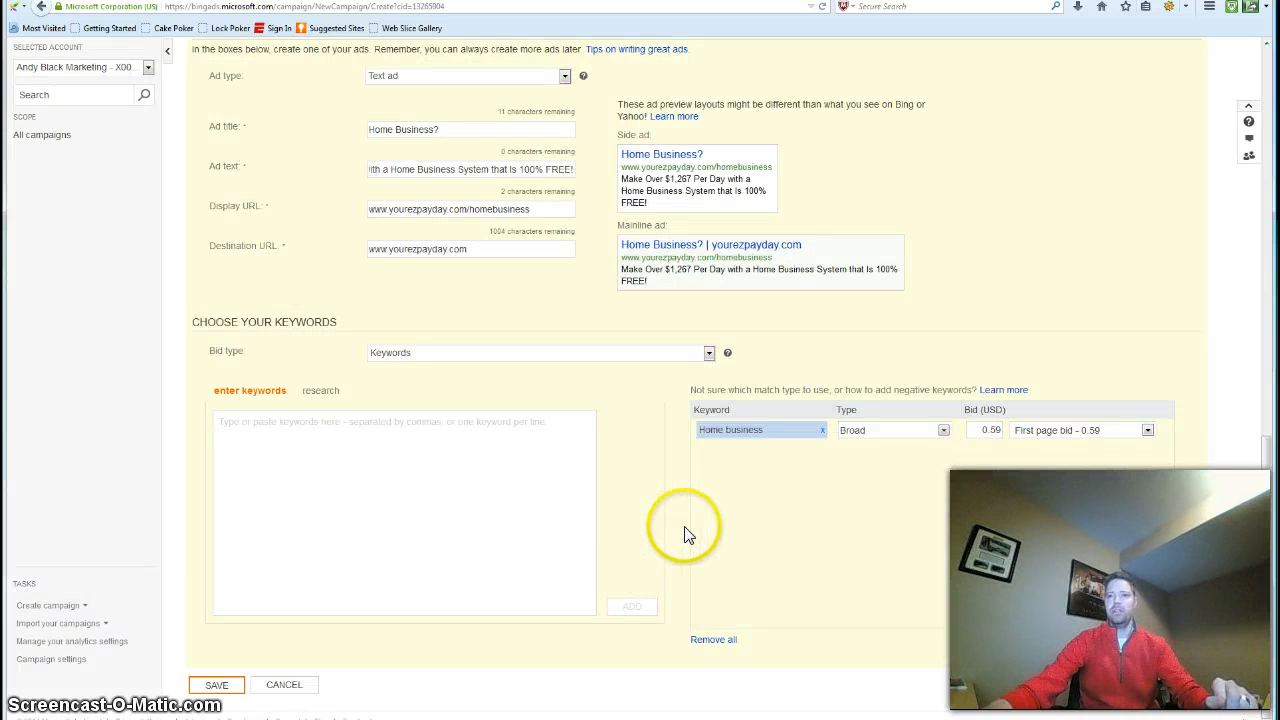
# Set the "Home business" keyword to use Phrase and Exact match types, with Broad turned off
pyautogui.click(944, 431)
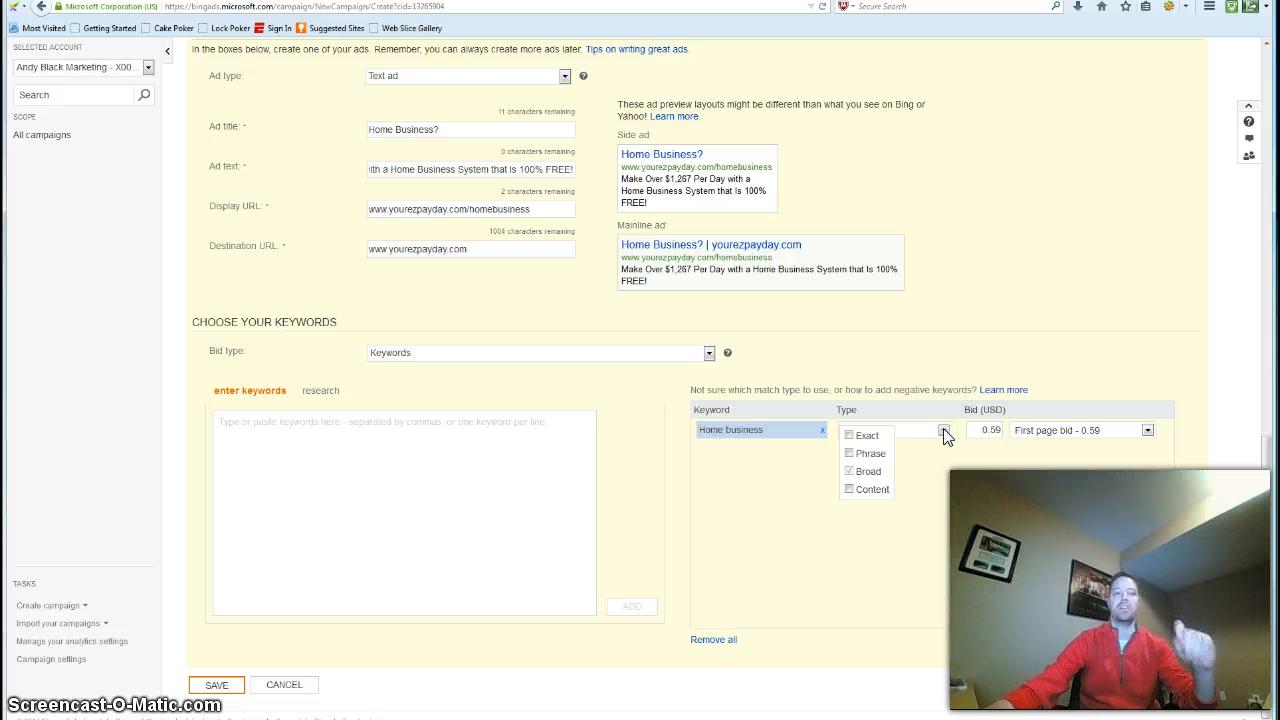
pyautogui.click(849, 454)
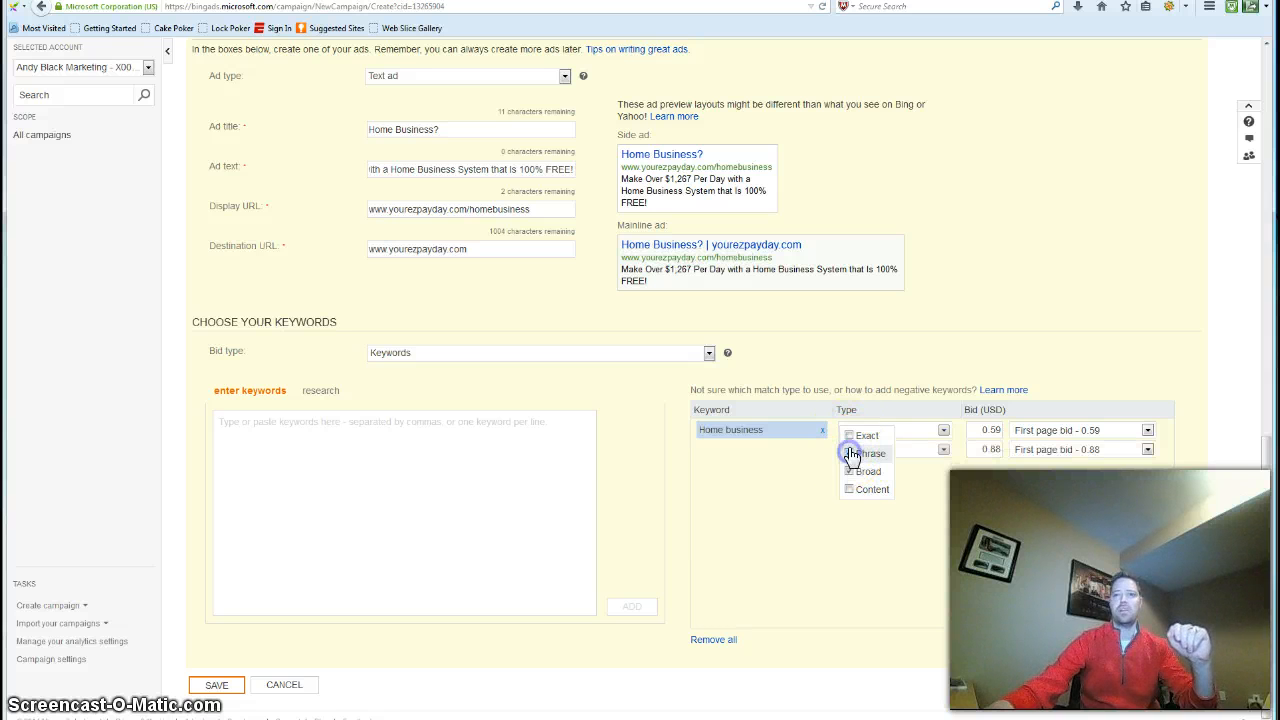
pyautogui.click(849, 436)
pyautogui.click(707, 444)
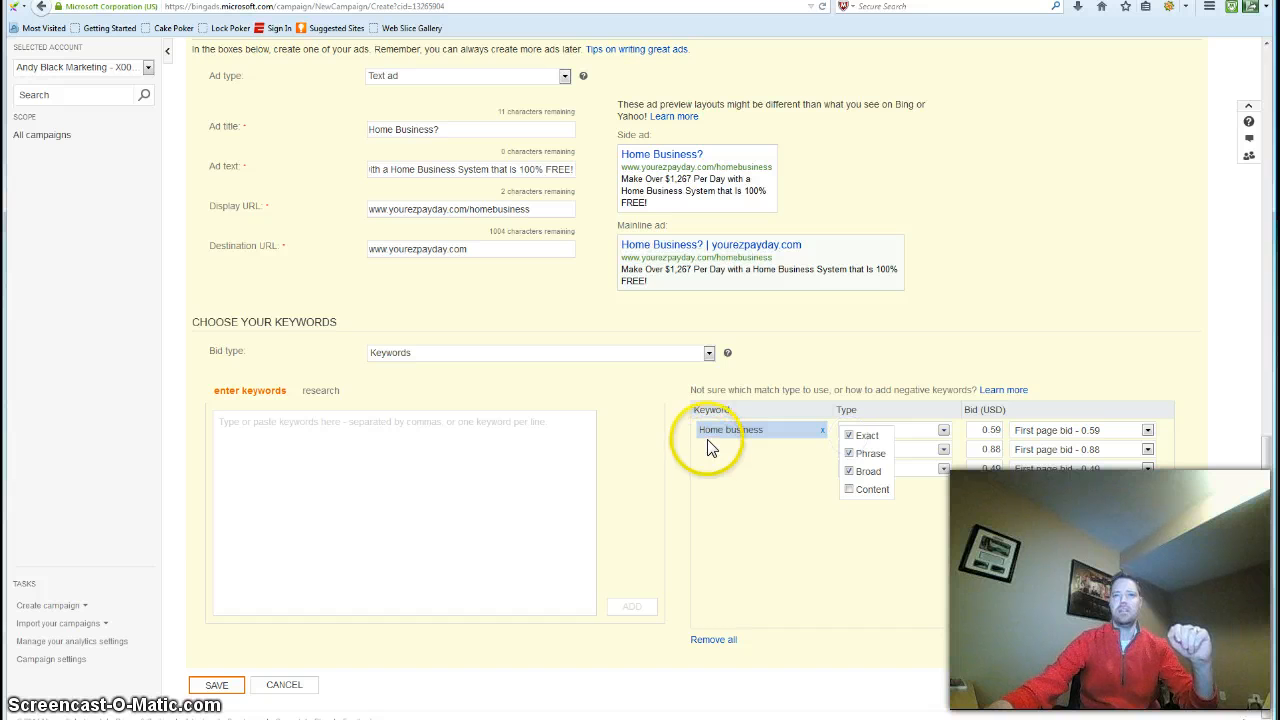
pyautogui.click(765, 448)
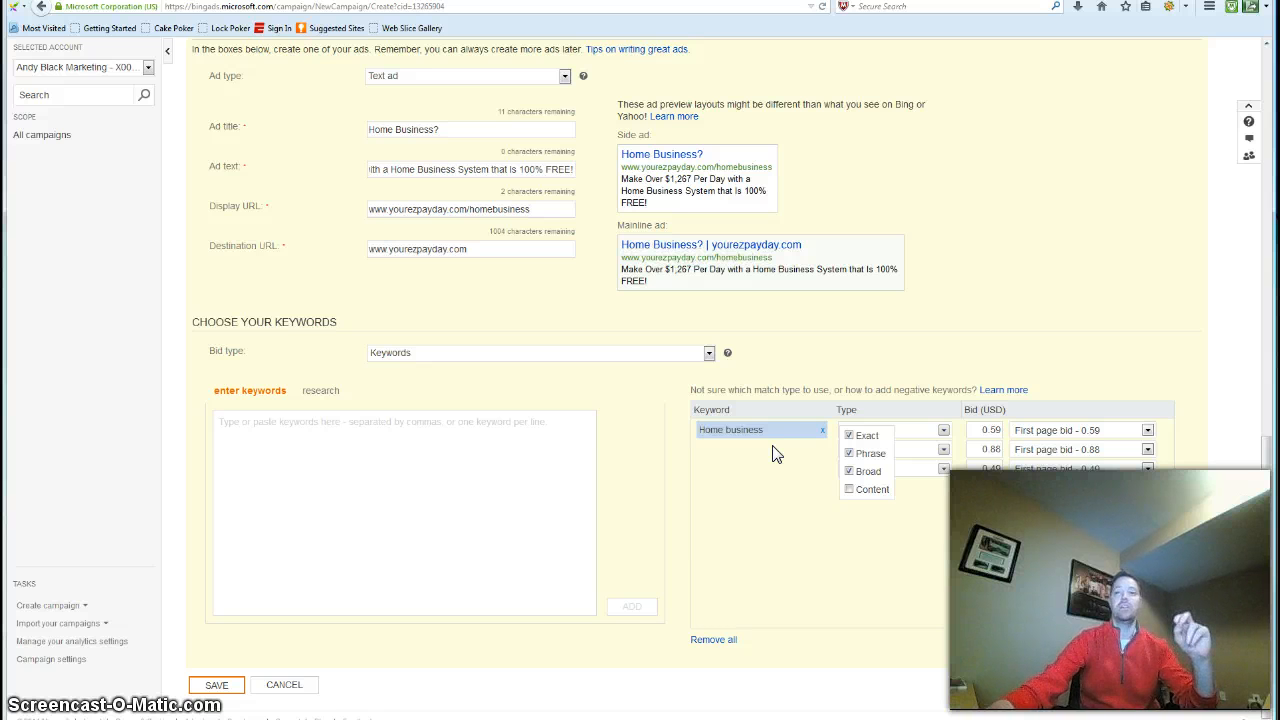
pyautogui.click(850, 472)
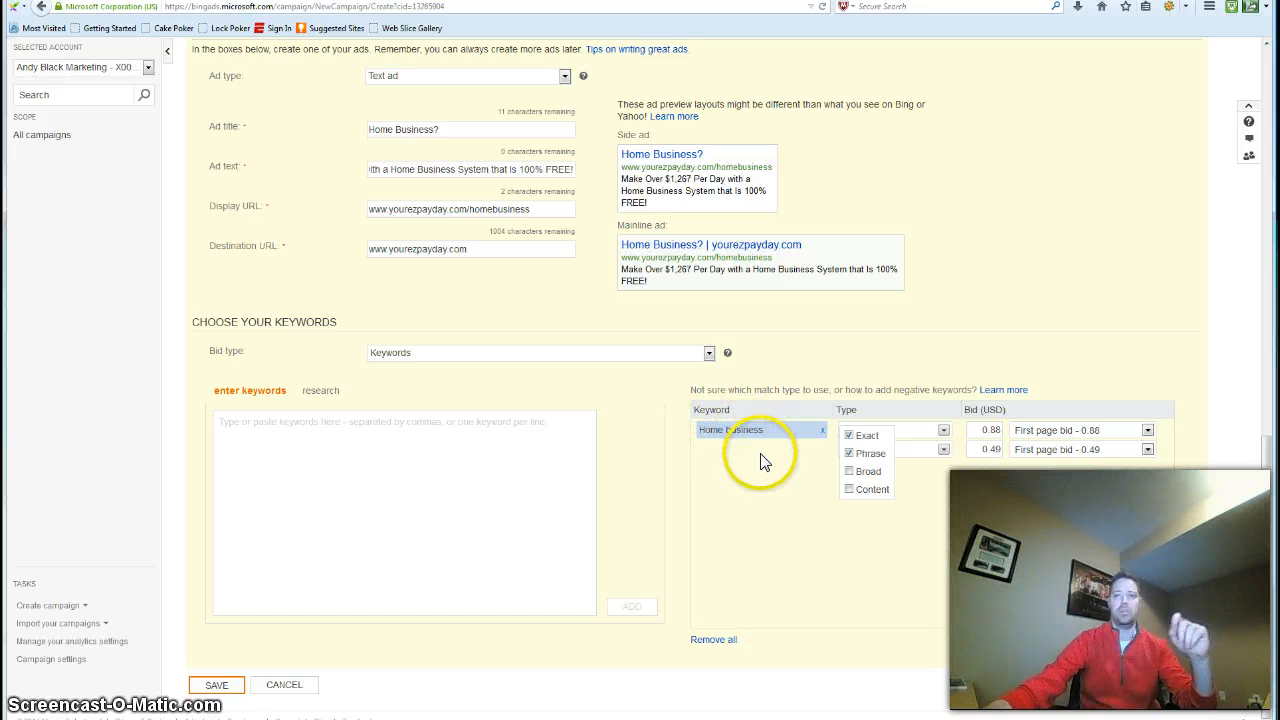
pyautogui.click(845, 447)
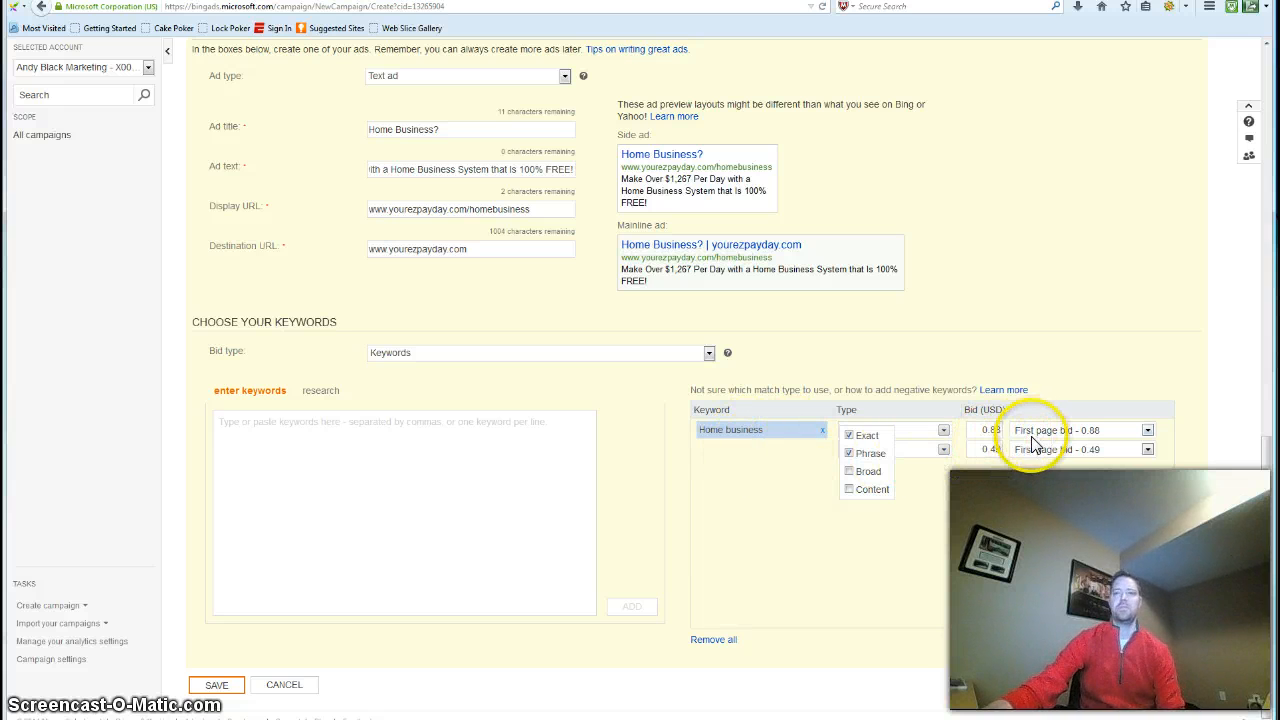
# Examine the bid options for the phrase-match keyword and keep the first page bid
pyautogui.click(1148, 431)
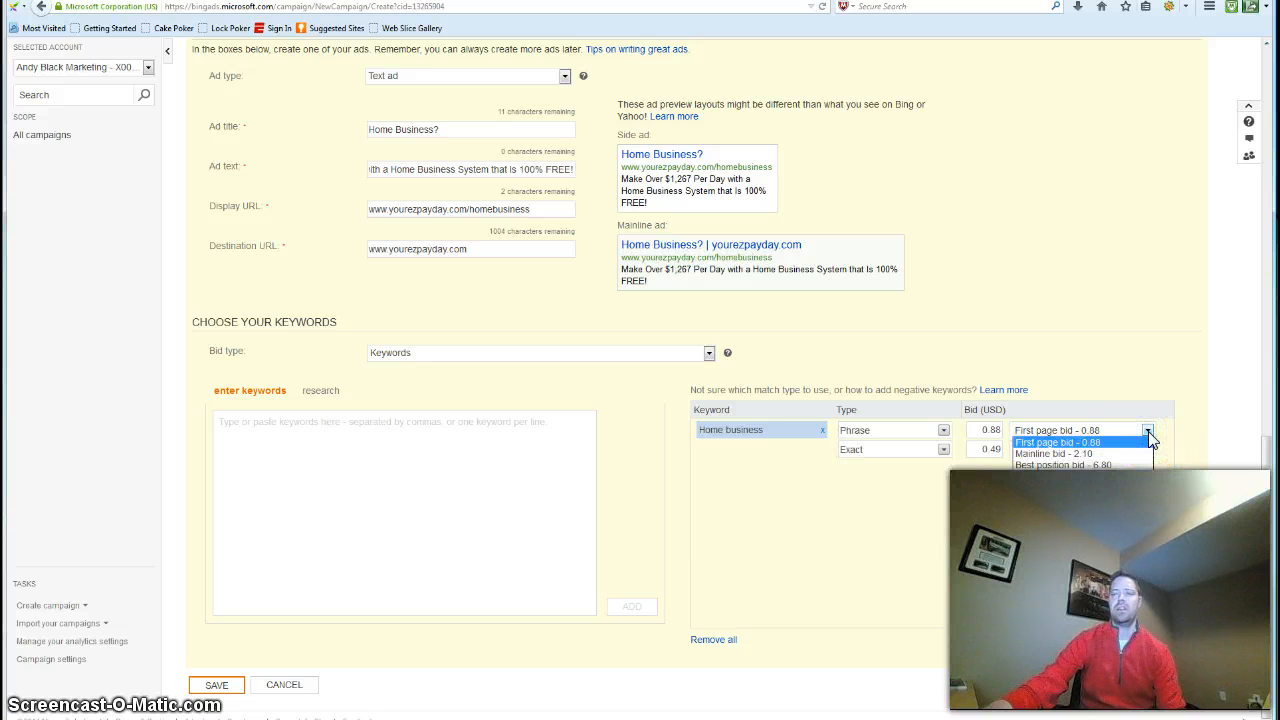
pyautogui.click(1137, 457)
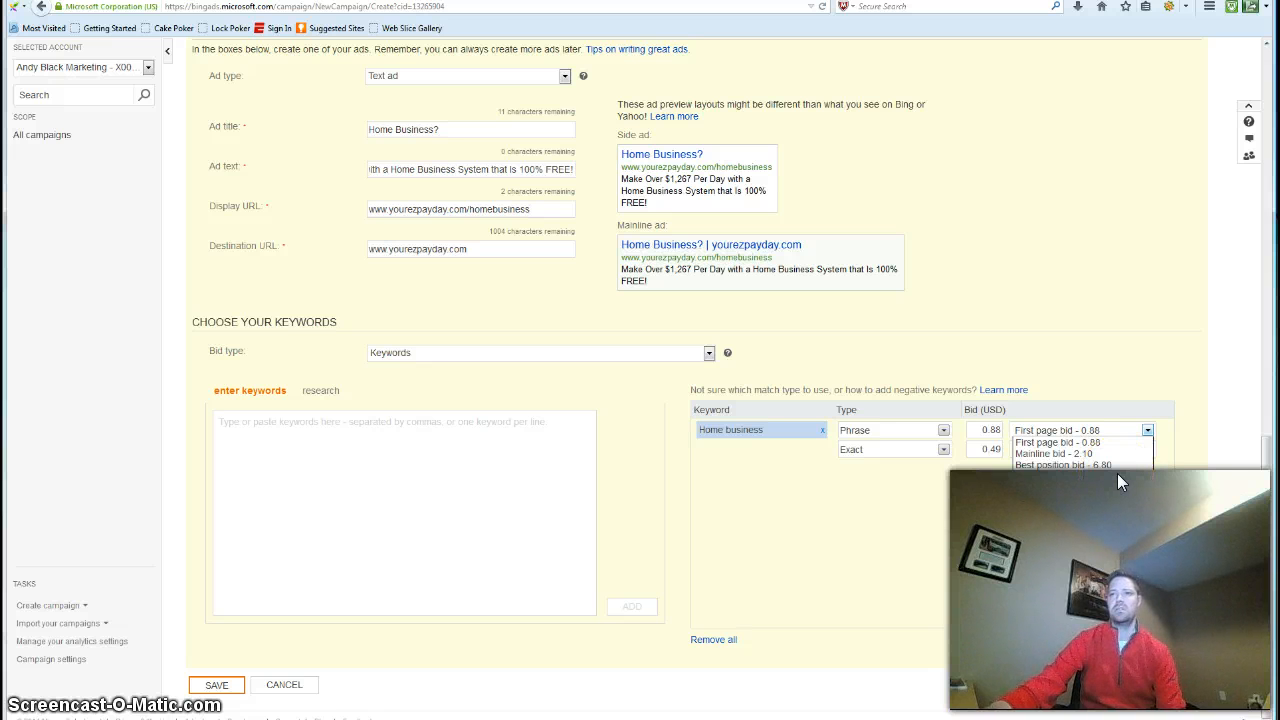
pyautogui.click(1102, 514)
pyautogui.click(1100, 442)
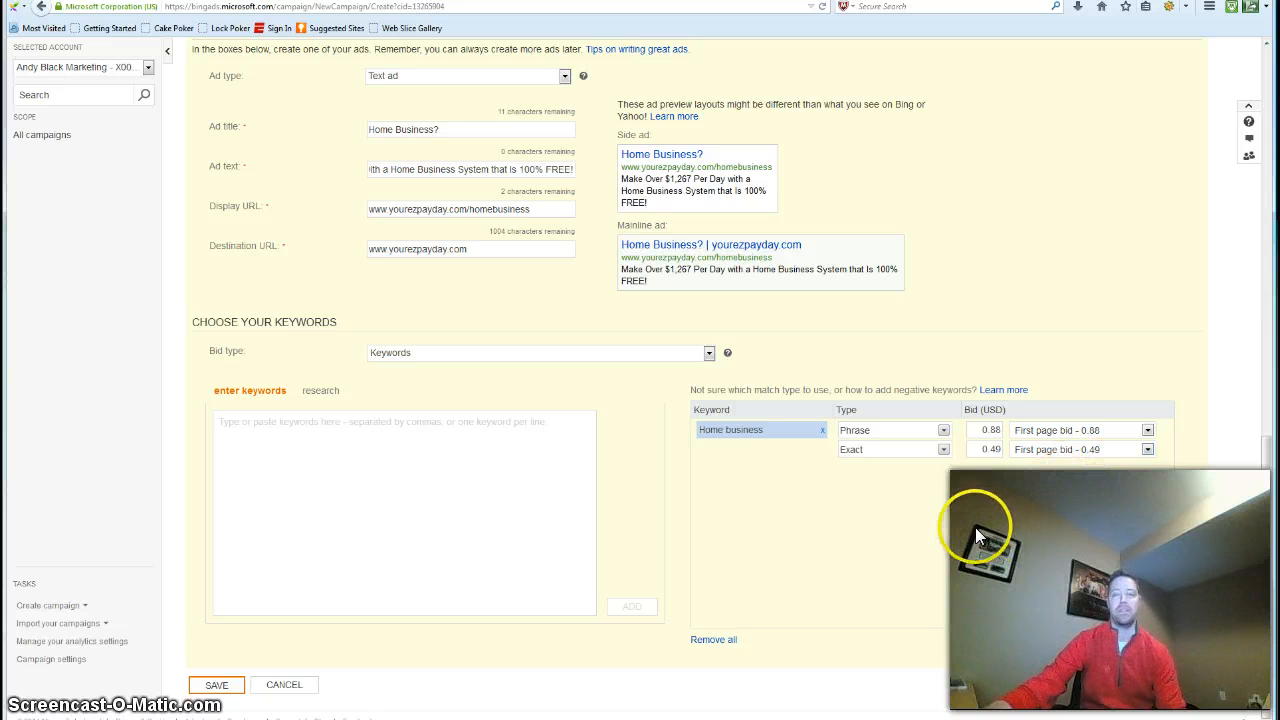
# Save the campaign's ad and keywords, and check the search network bid
pyautogui.scroll(-1, 936, 543)
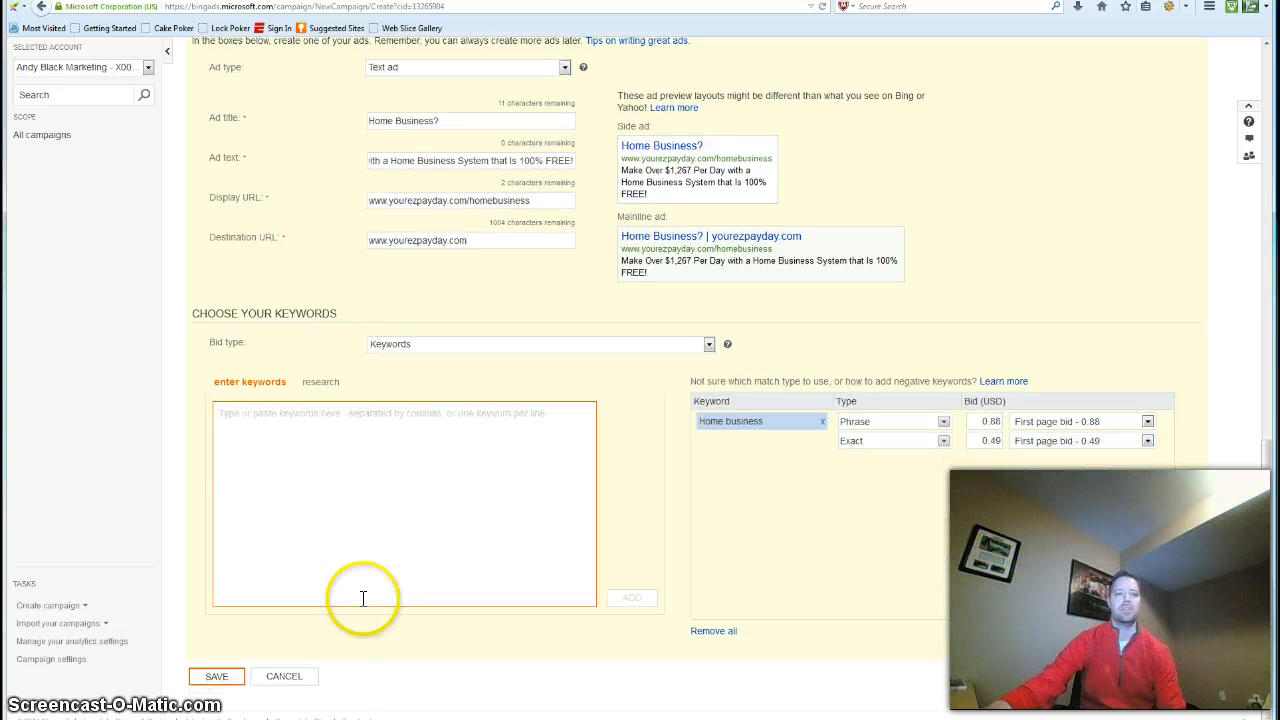
pyautogui.click(218, 677)
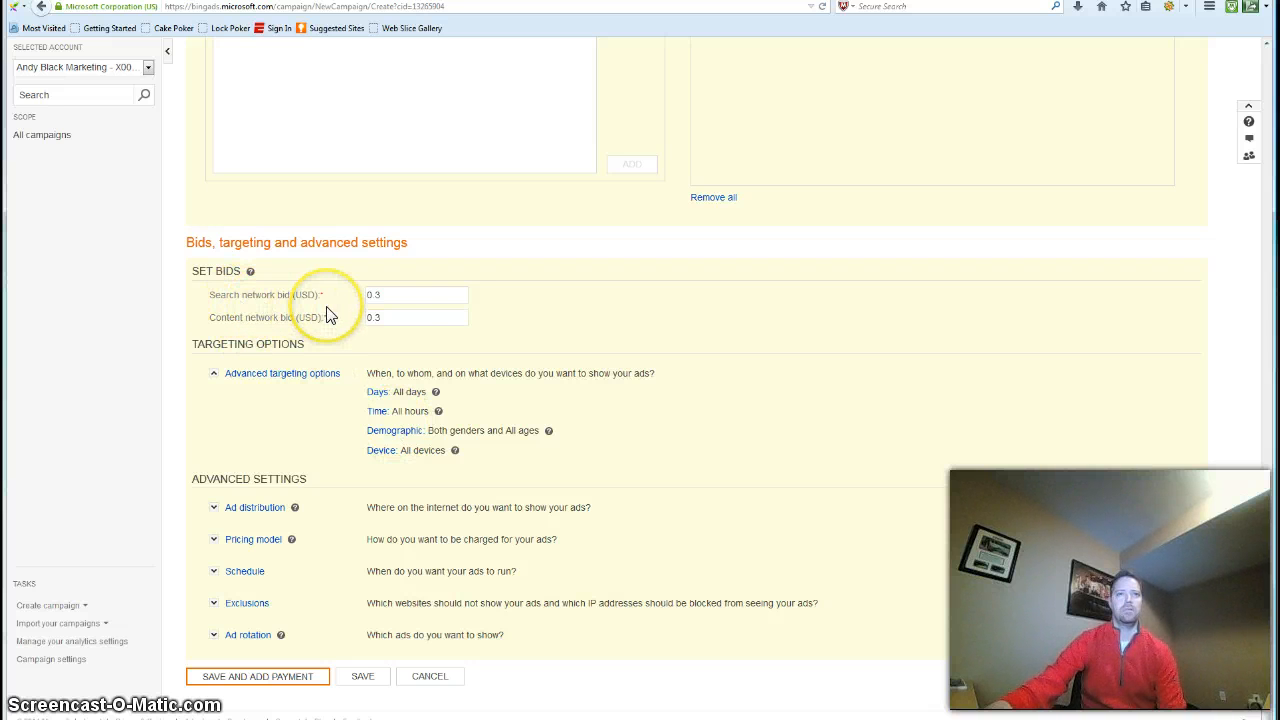
pyautogui.click(395, 297)
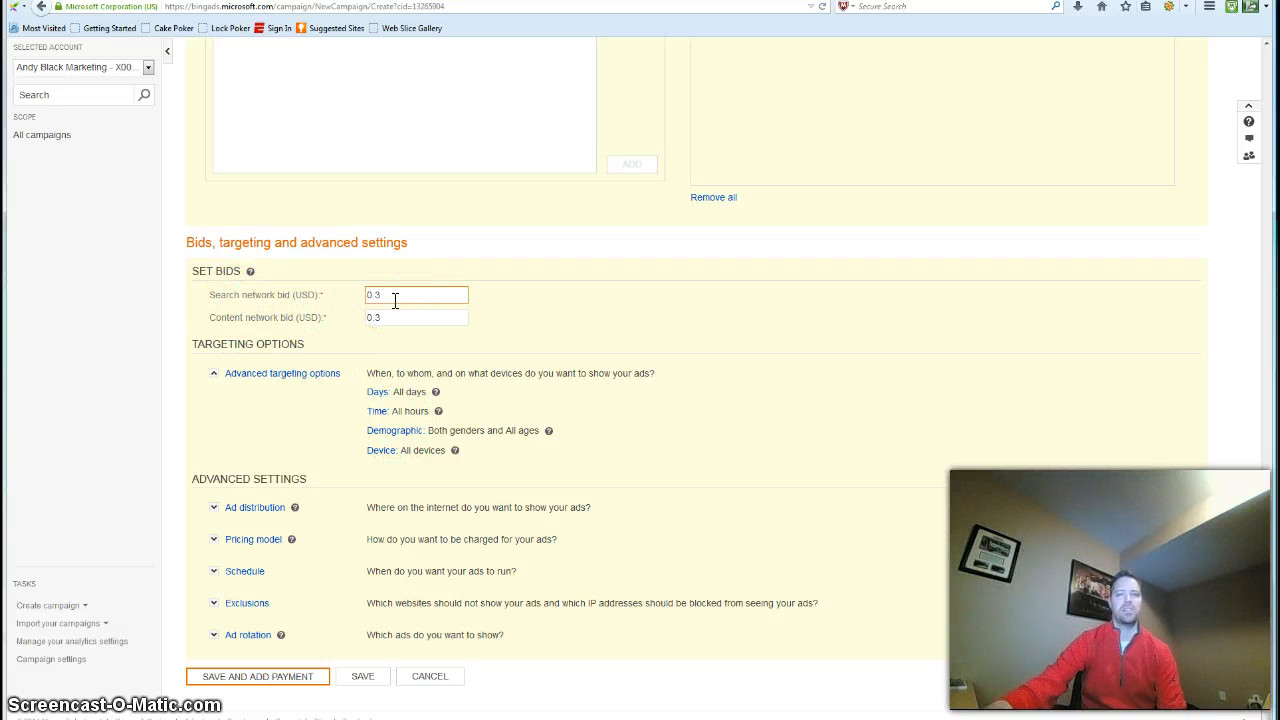
pyautogui.click(471, 354)
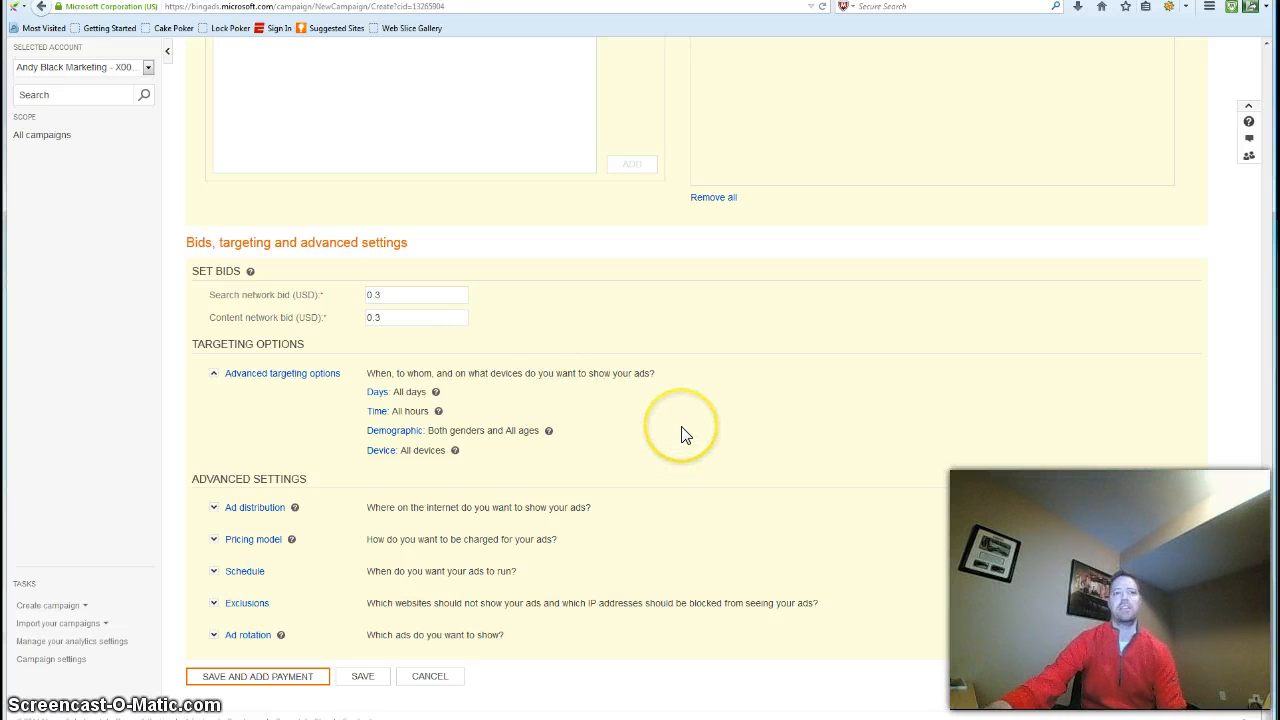
# Exclude the content network from the campaign's ad distribution
pyautogui.click(250, 514)
pyautogui.scroll(-1, 264, 522)
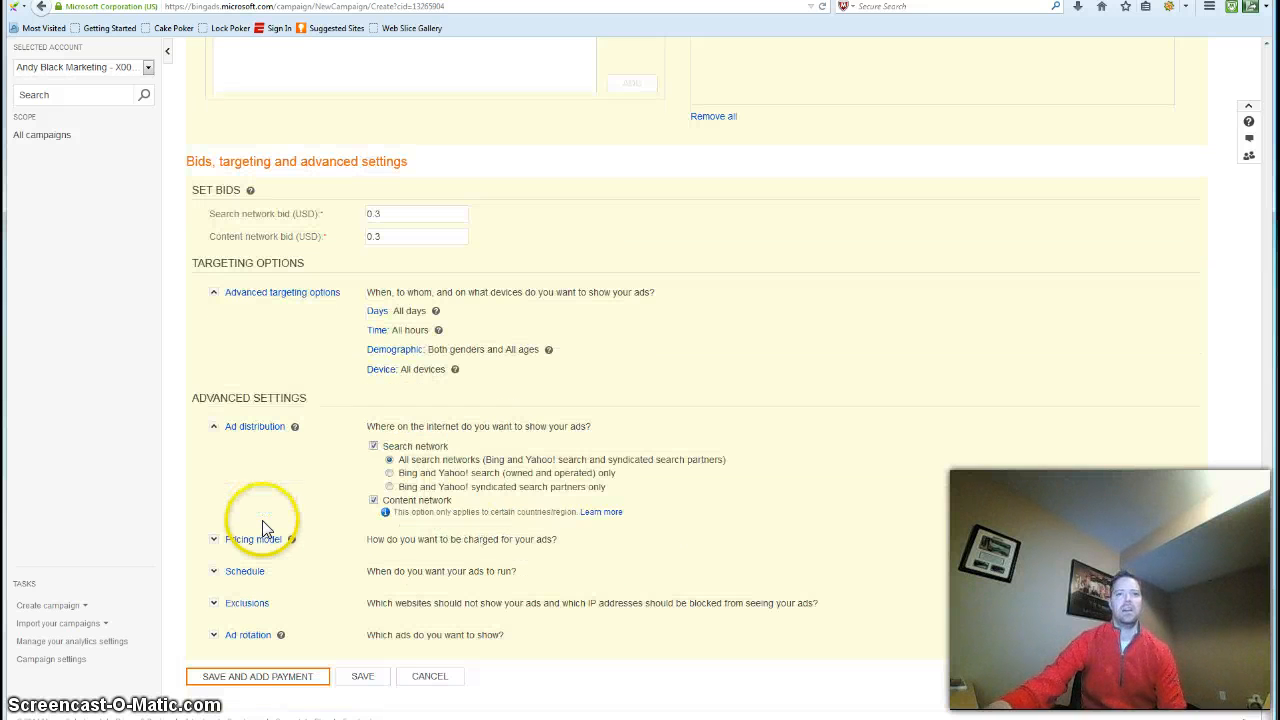
pyautogui.click(373, 500)
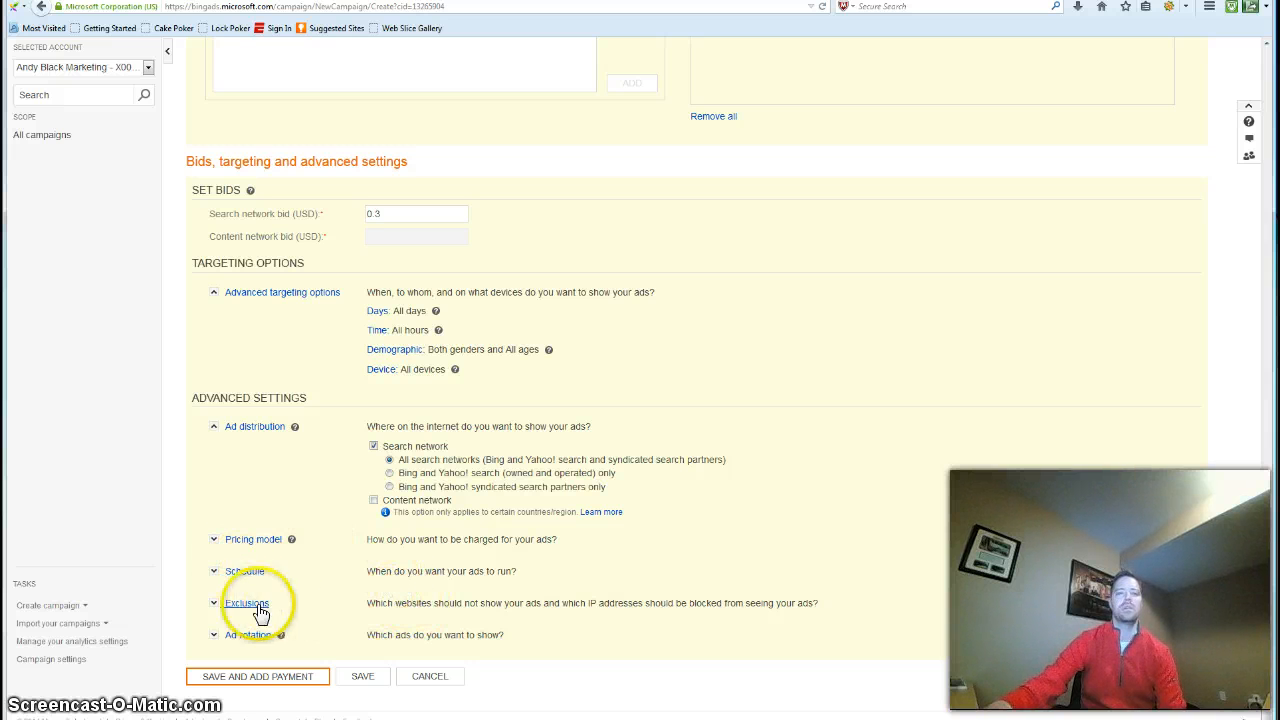
# Set the ad rotation to rotate ads more evenly, and save the campaign with the option to add payment
pyautogui.click(243, 640)
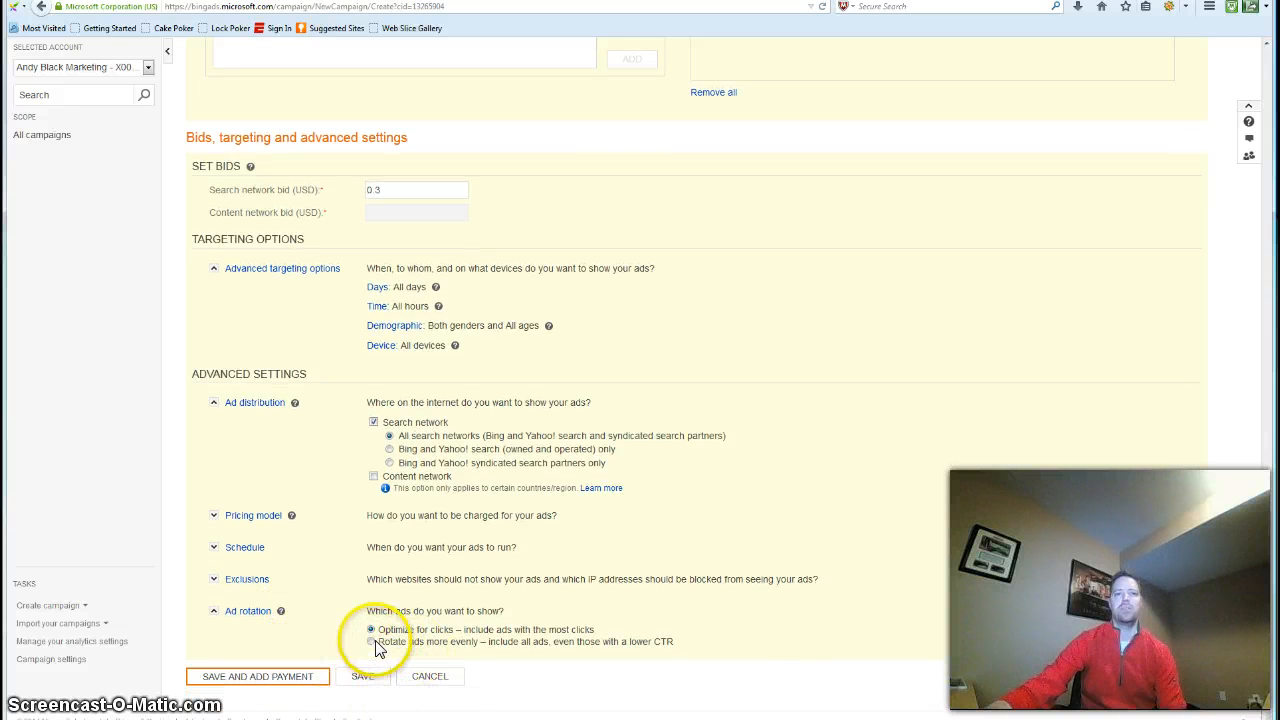
pyautogui.click(371, 641)
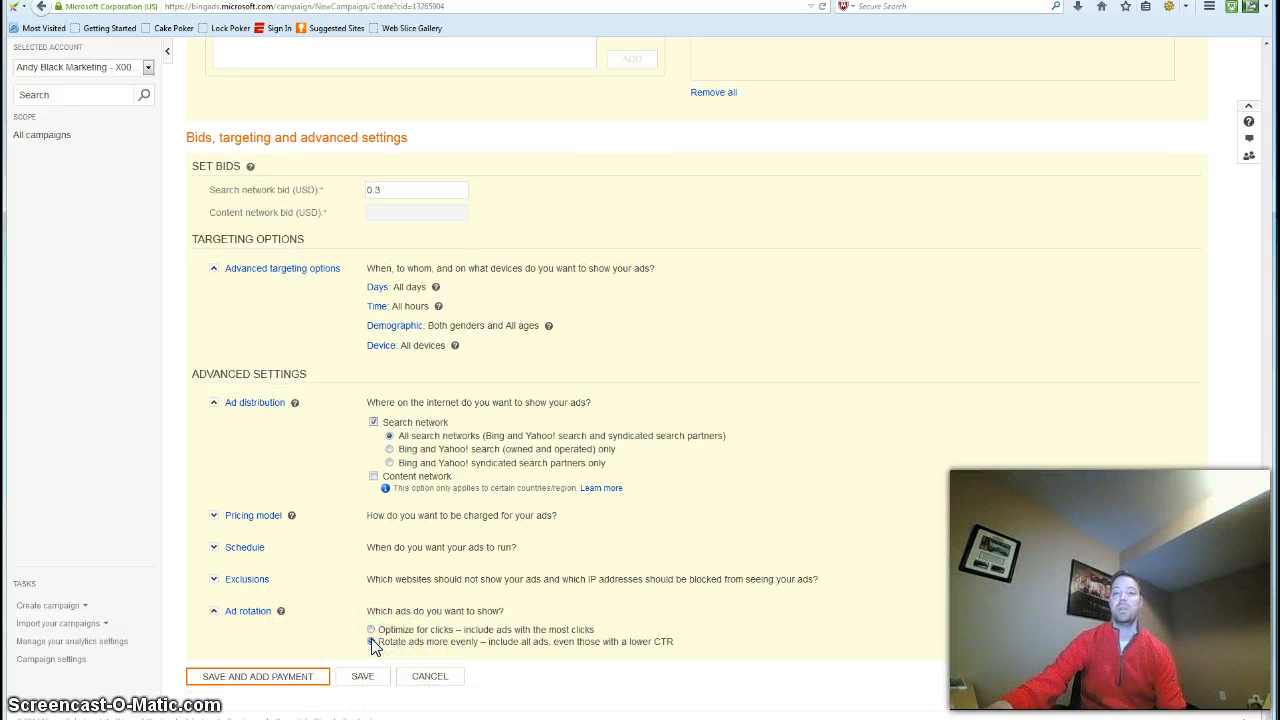
pyautogui.click(283, 676)
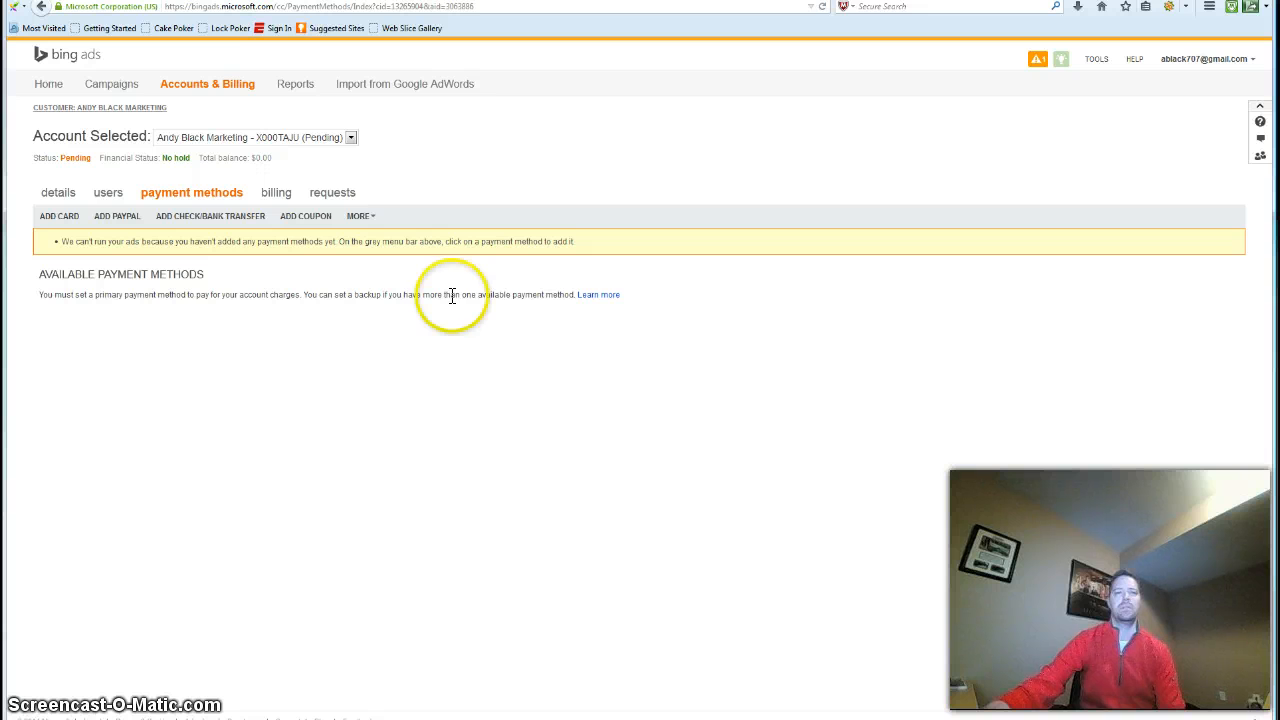
pyautogui.click(455, 265)
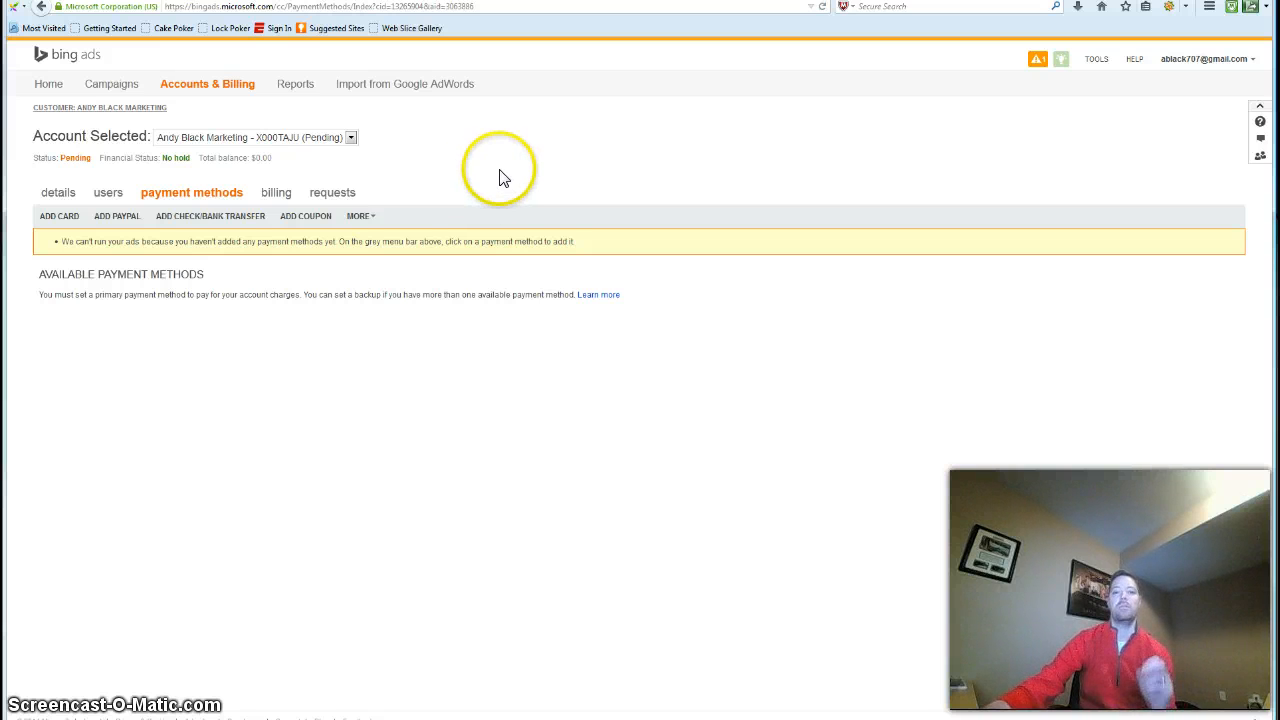
# Search the Research Keywords tool for "Home business" and sort the suggestions by average CPC from lowest to highest
pyautogui.click(1094, 62)
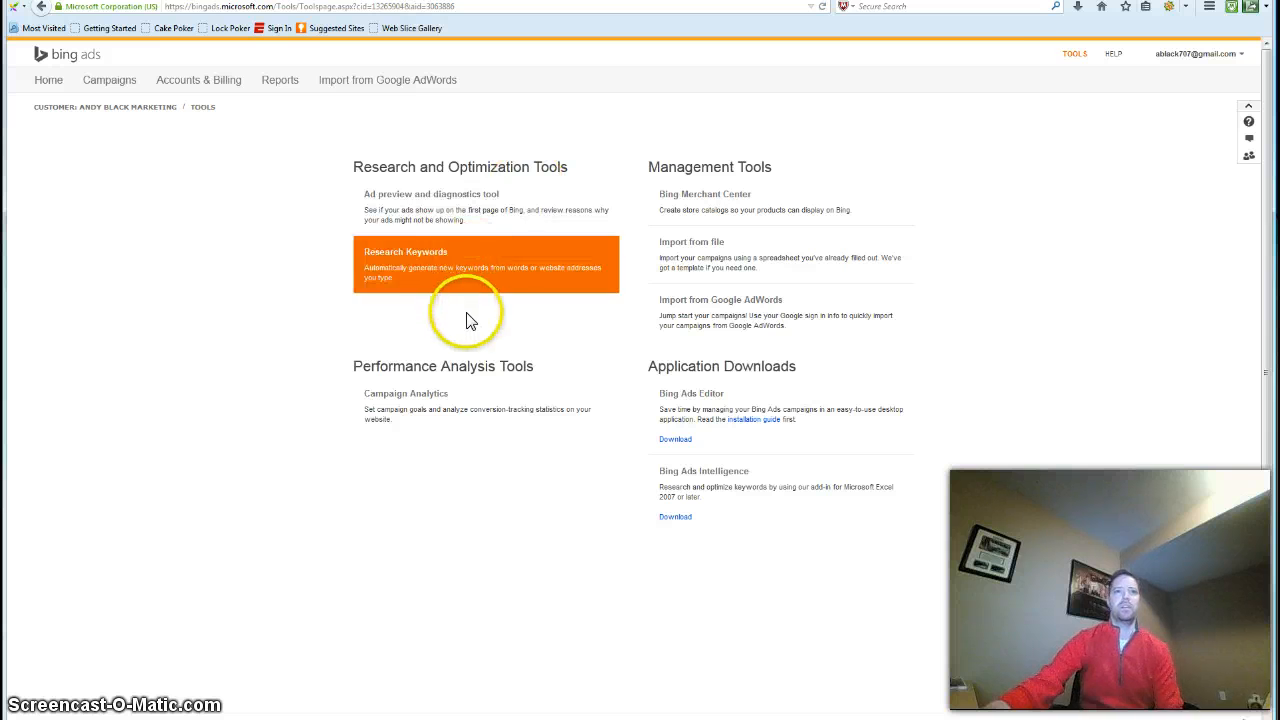
pyautogui.click(462, 270)
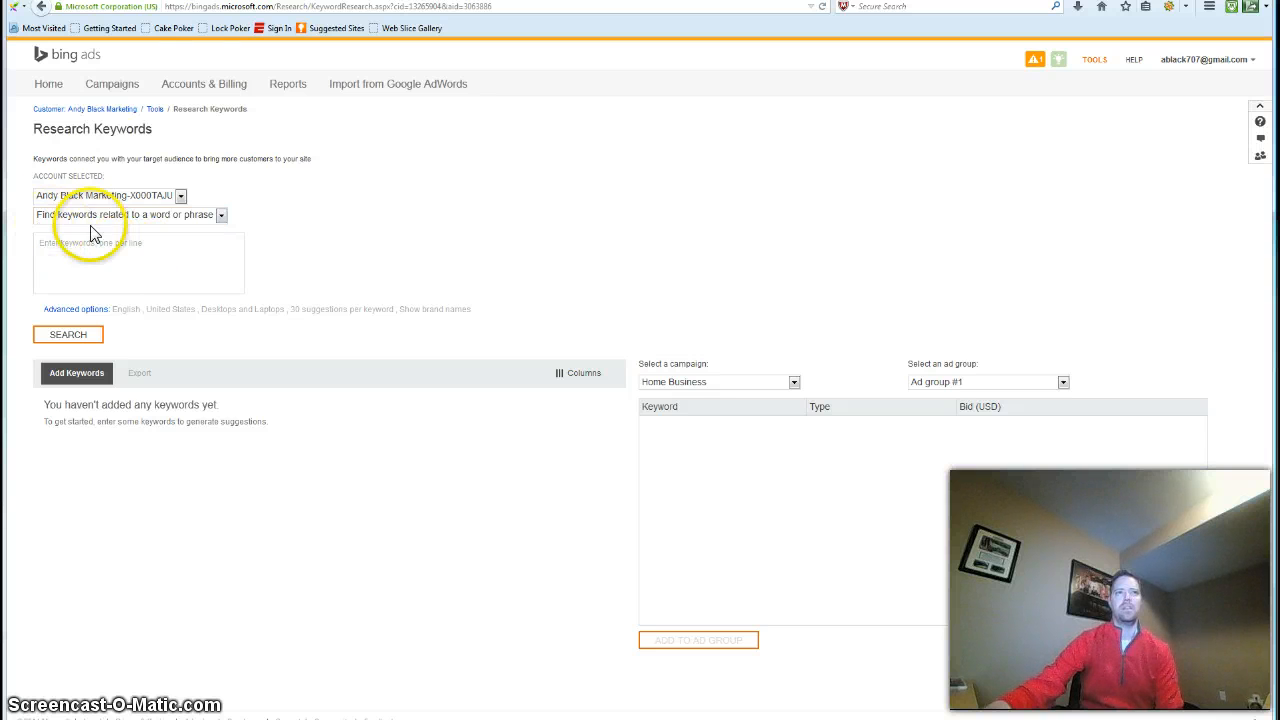
pyautogui.click(170, 260)
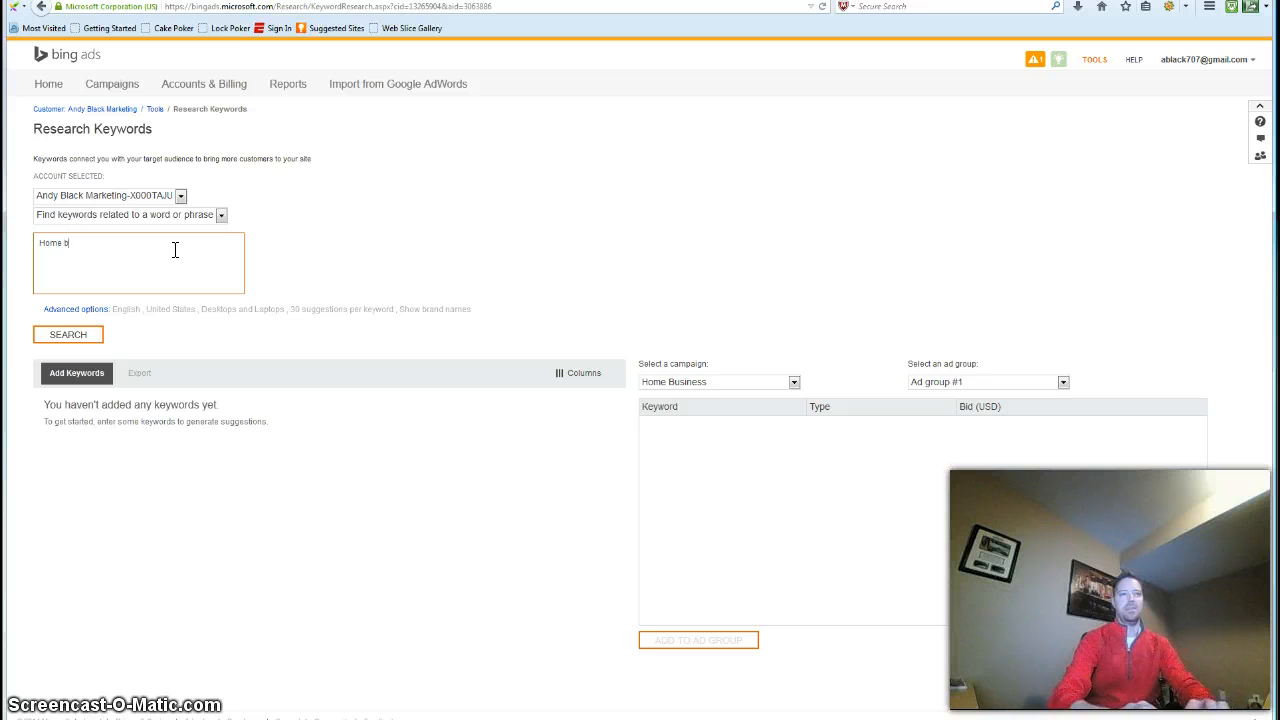
pyautogui.write('Home business')
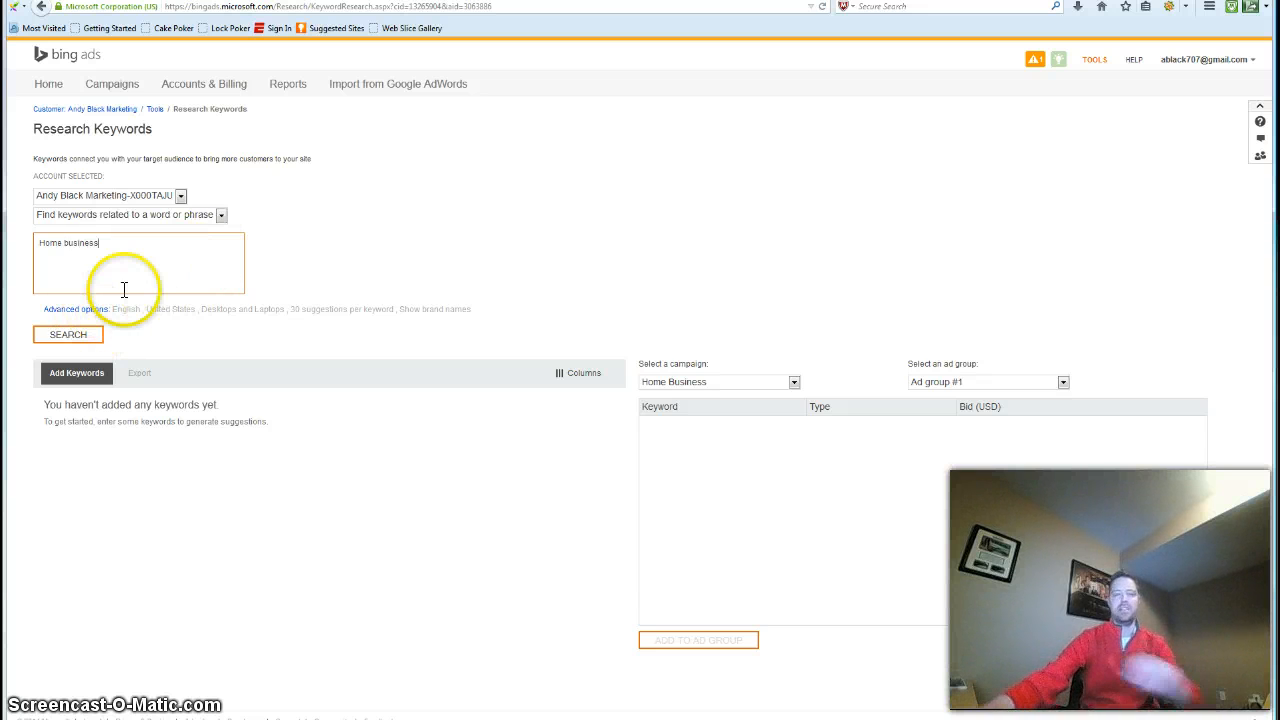
pyautogui.click(93, 343)
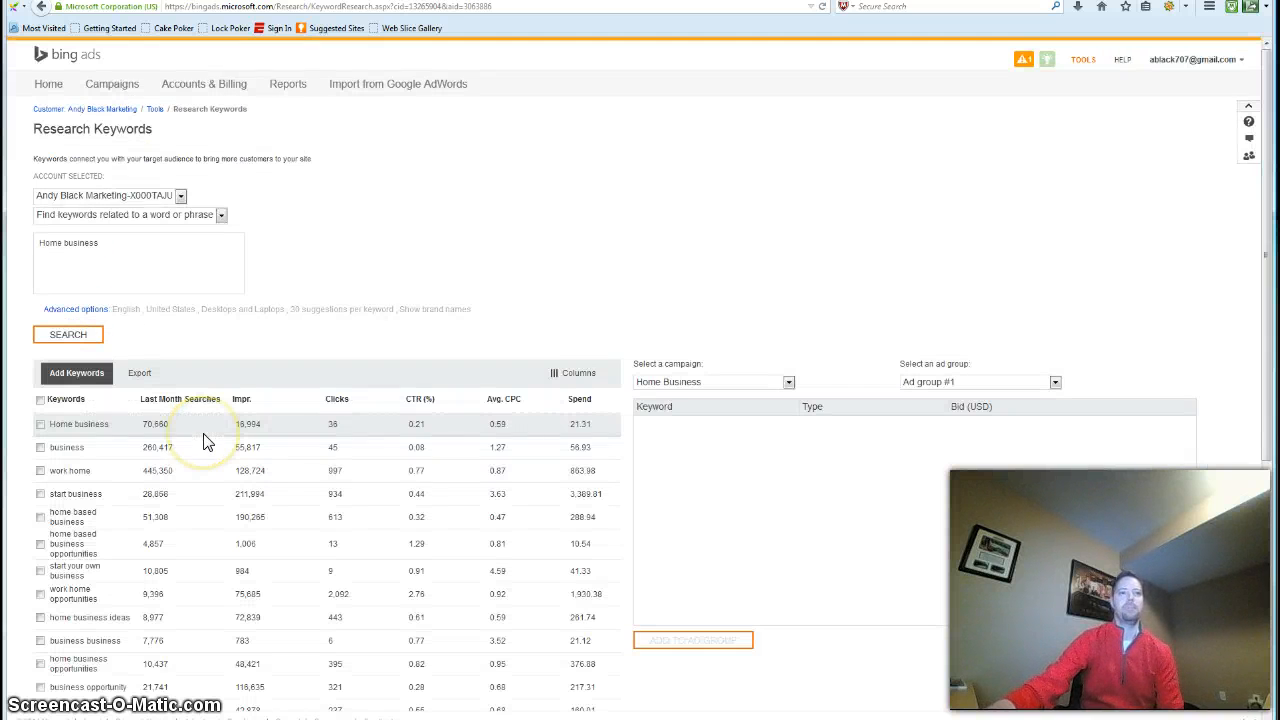
pyautogui.scroll(-3, 313, 500)
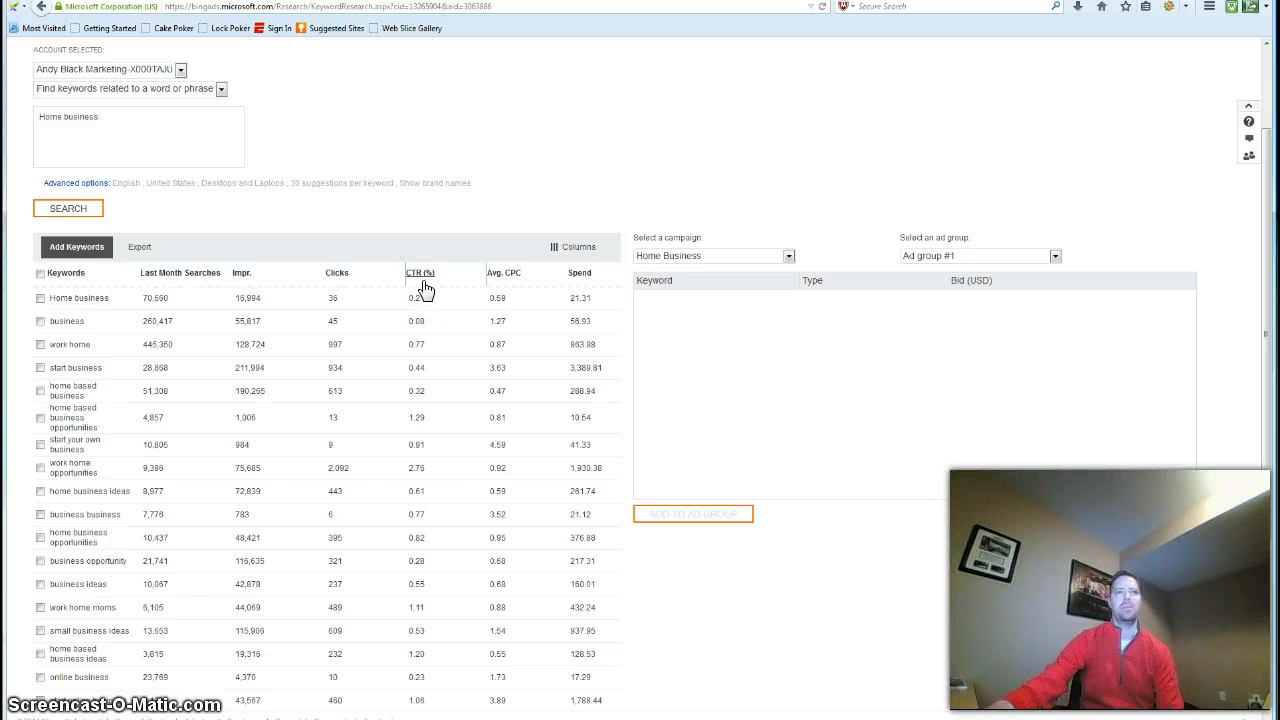
pyautogui.click(497, 278)
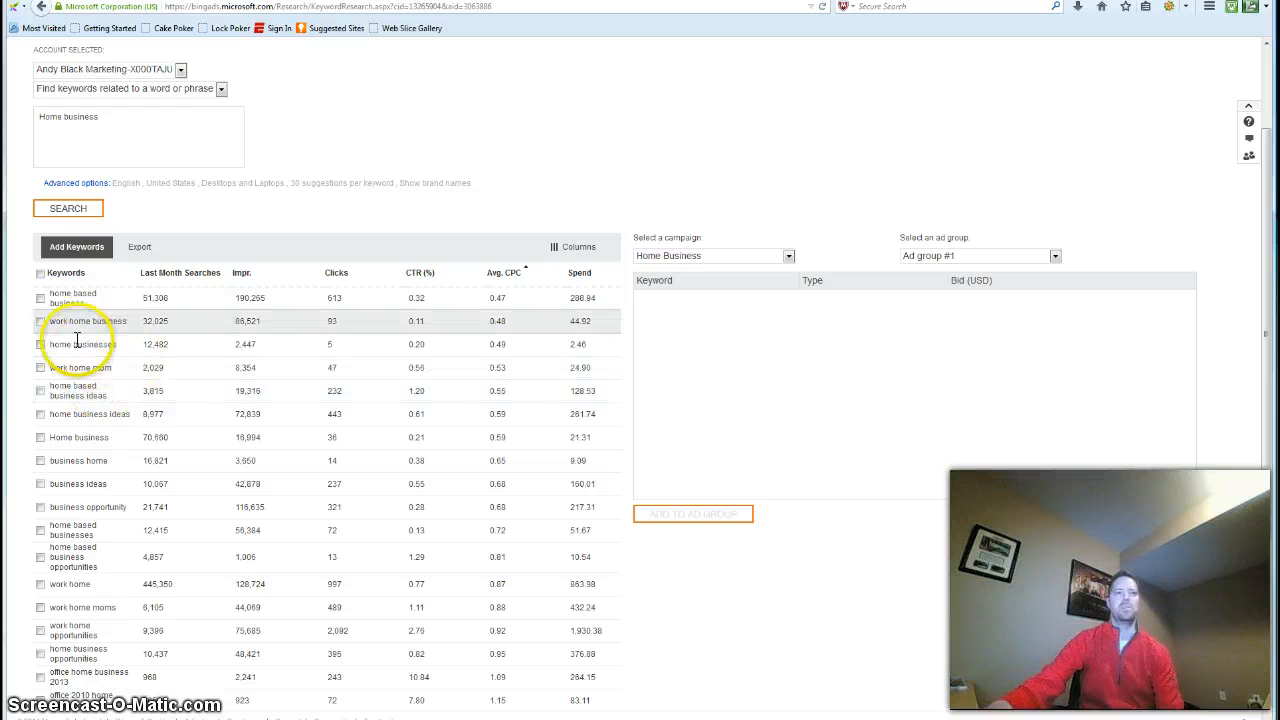
# Pick the suggestions "home based business" and "work home business" as keywords for Ad group #1 of the Home Business campaign
pyautogui.click(40, 300)
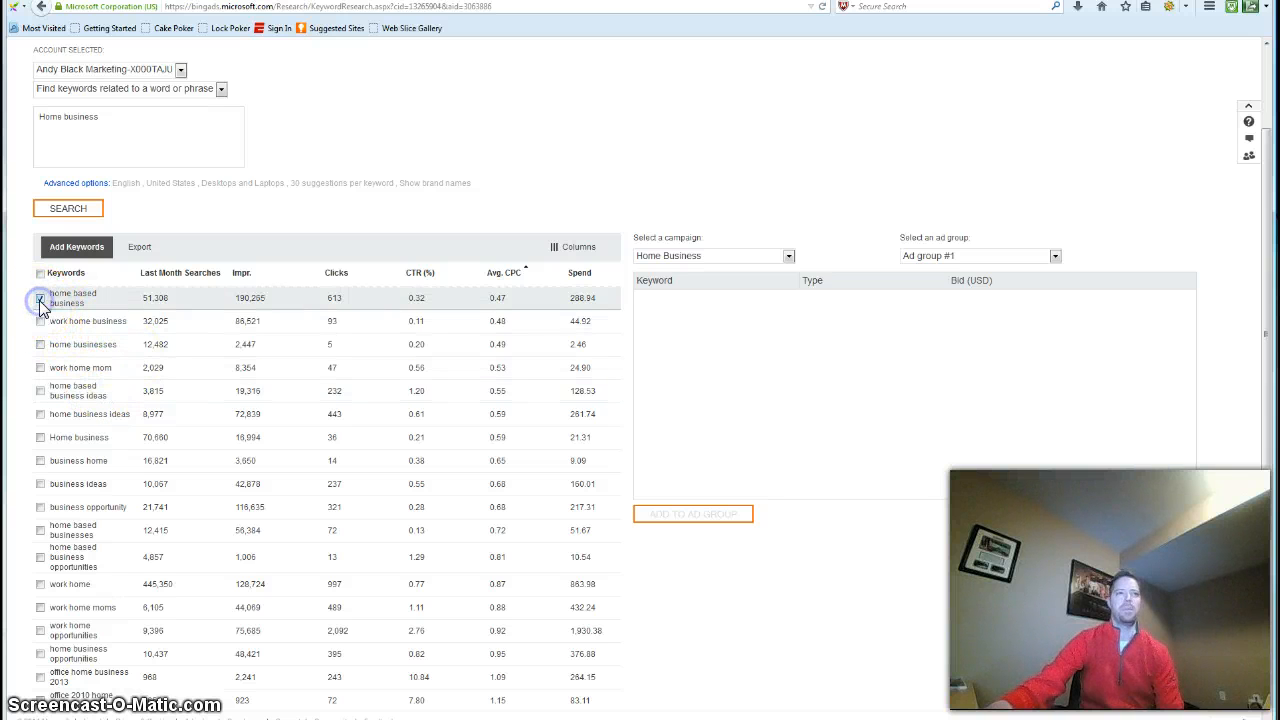
pyautogui.click(40, 321)
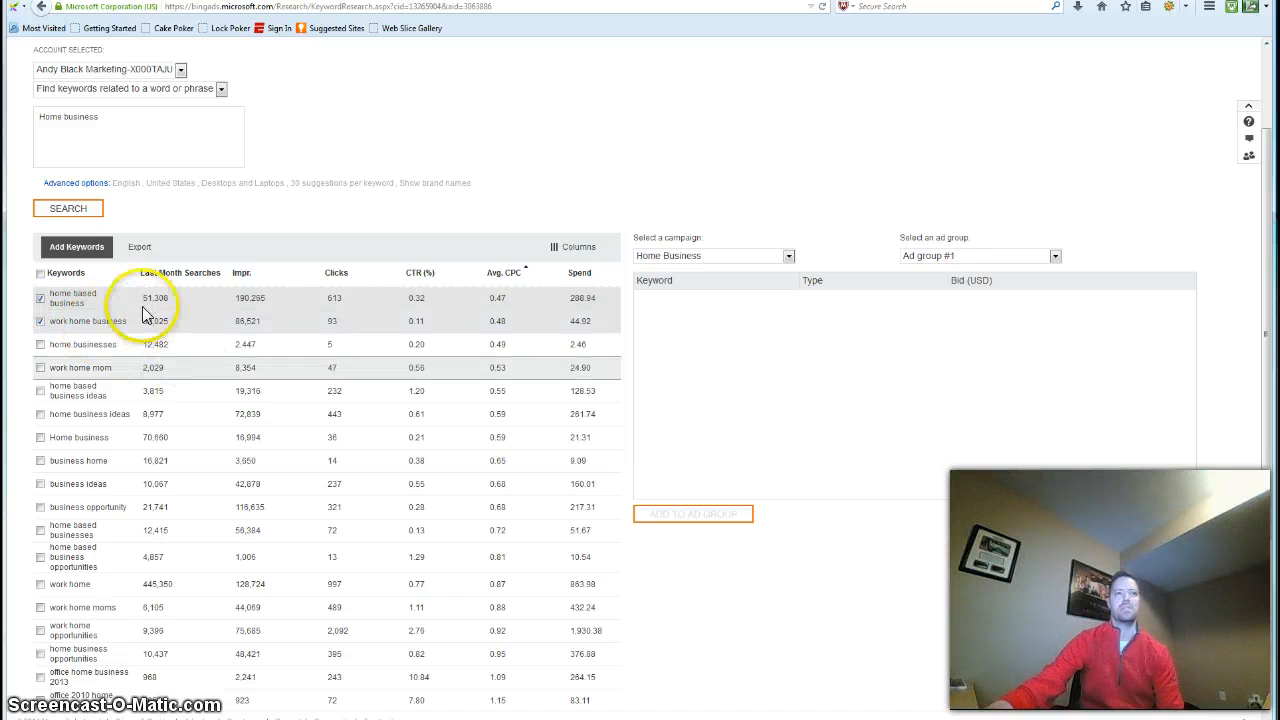
pyautogui.click(77, 252)
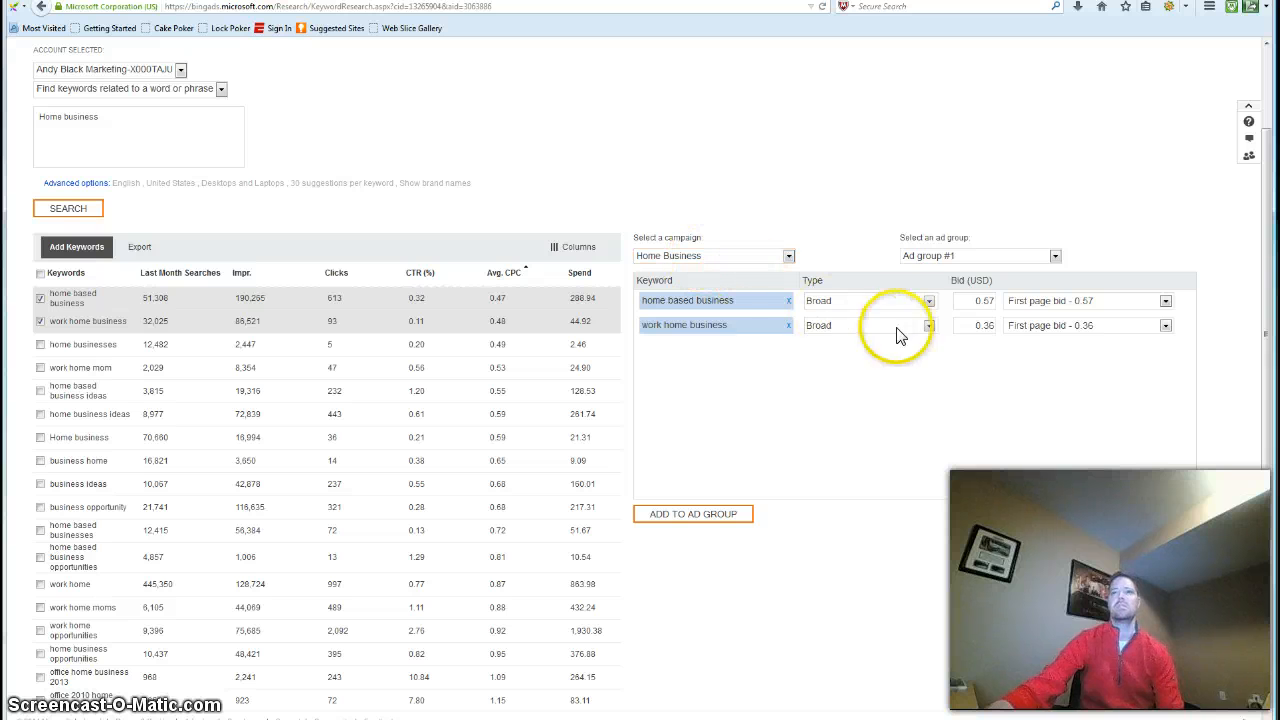
# Set the match types of "home based business" to Exact and Phrase only, excluding Broad
pyautogui.click(928, 300)
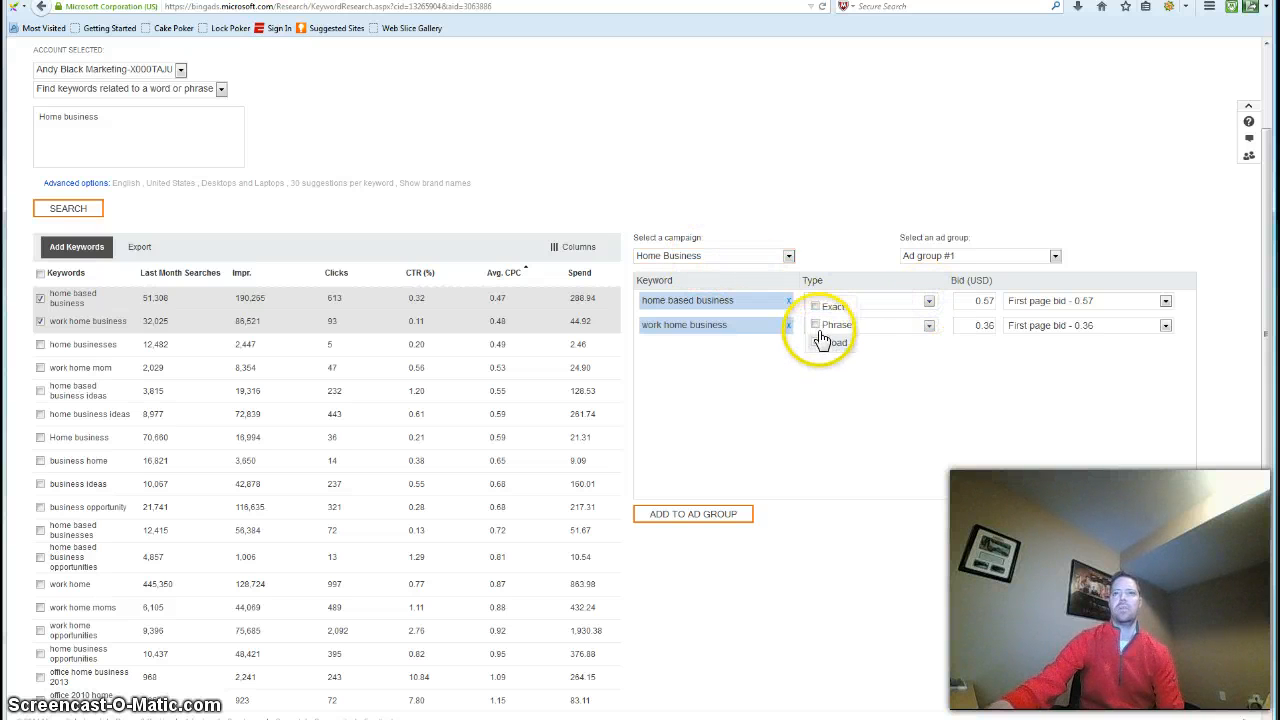
pyautogui.click(836, 325)
pyautogui.click(814, 307)
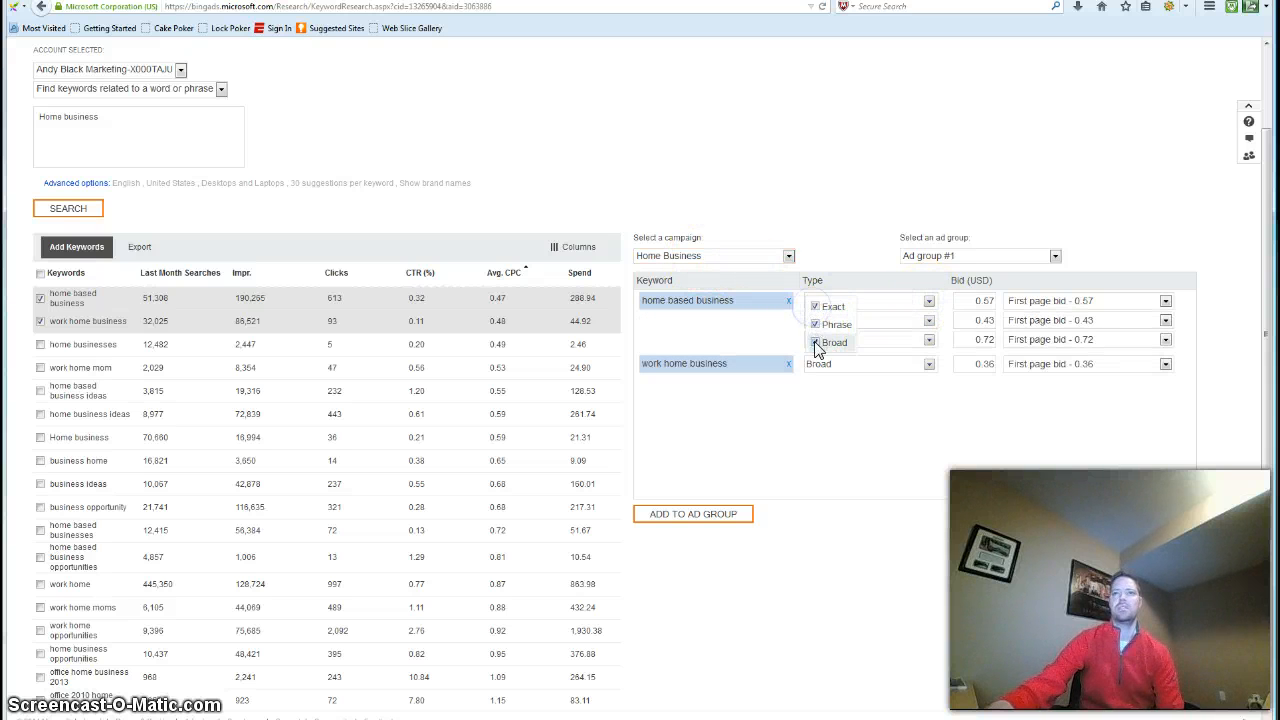
pyautogui.click(815, 342)
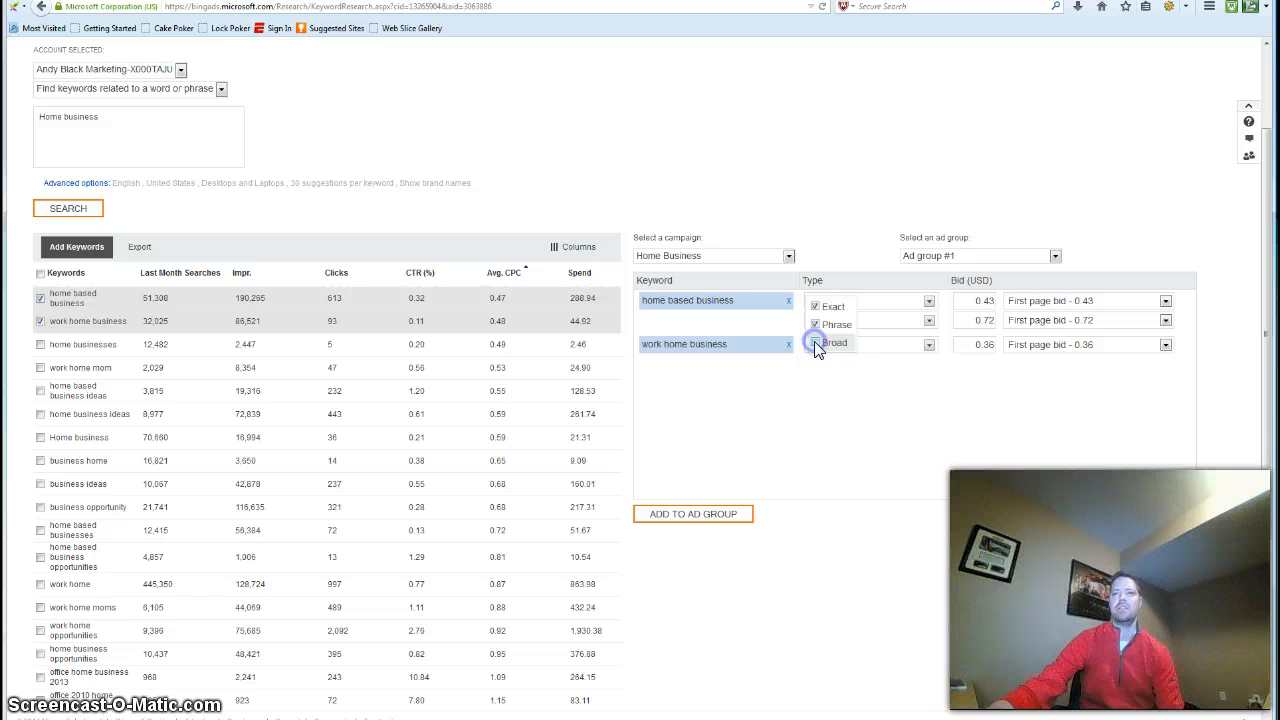
# Limit "work home business" to Exact and Phrase match, and add both chosen keywords to Ad group #1
pyautogui.click(928, 346)
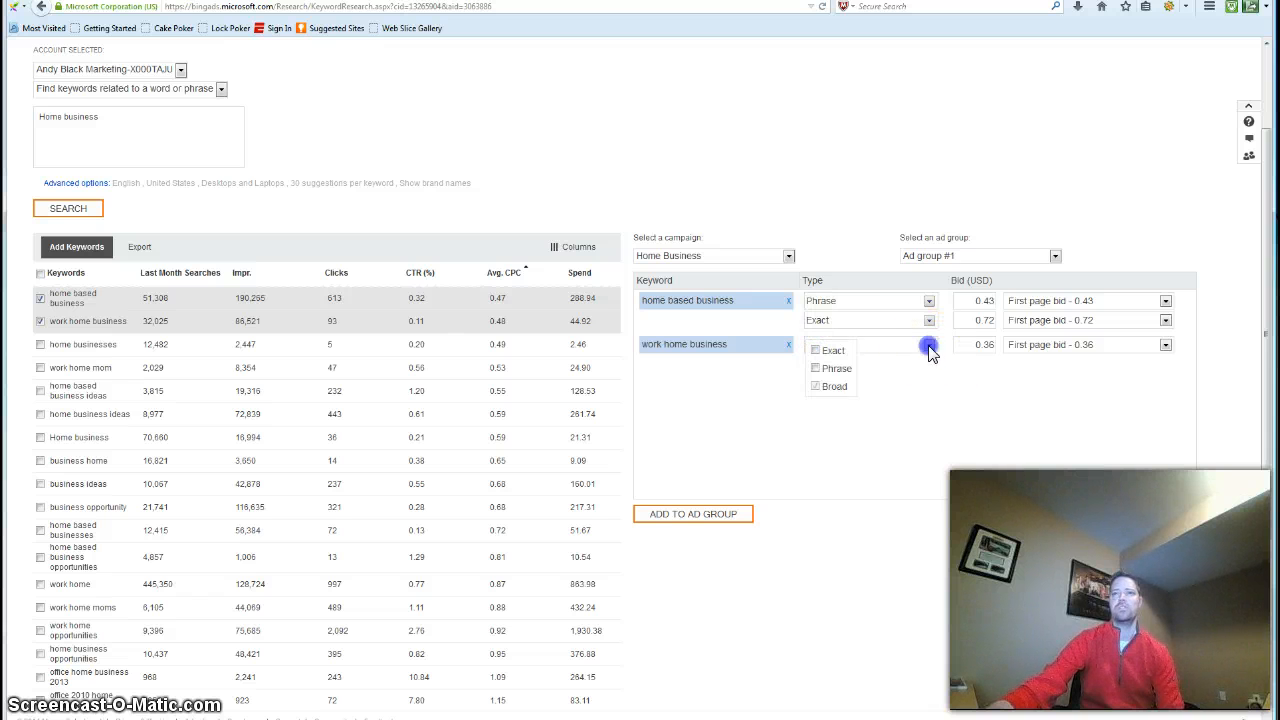
pyautogui.click(815, 350)
pyautogui.click(815, 368)
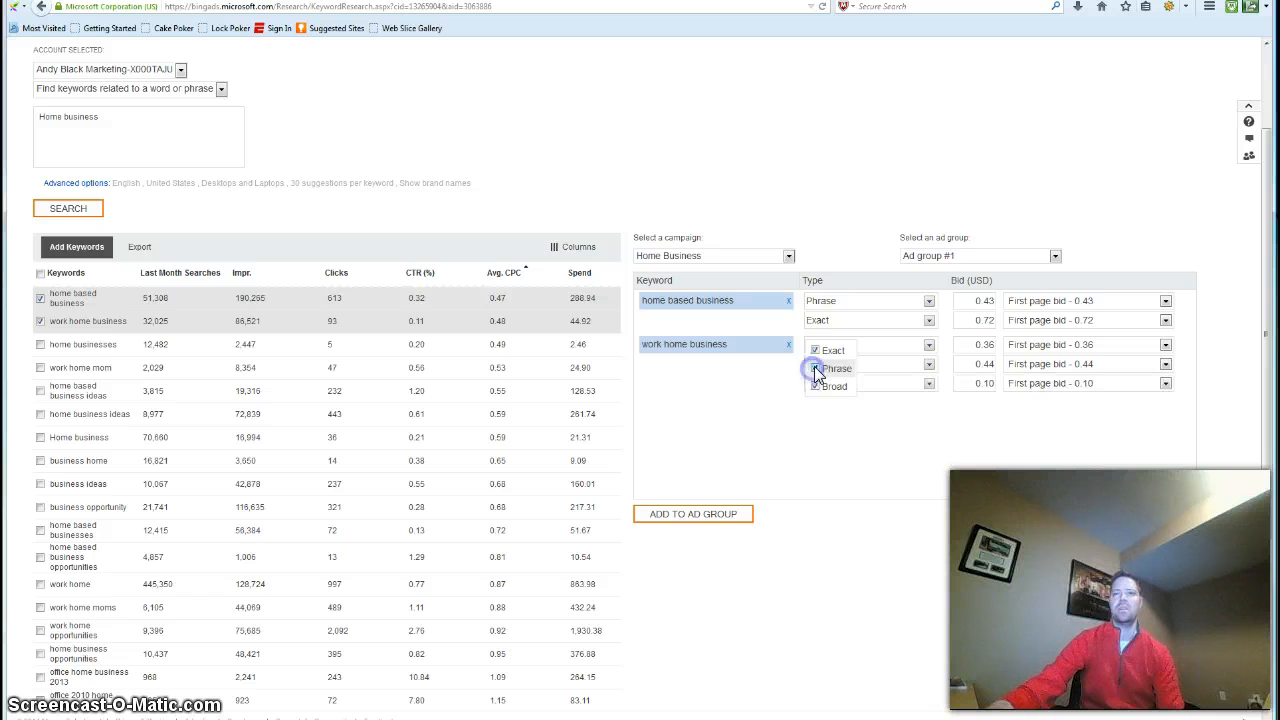
pyautogui.click(816, 387)
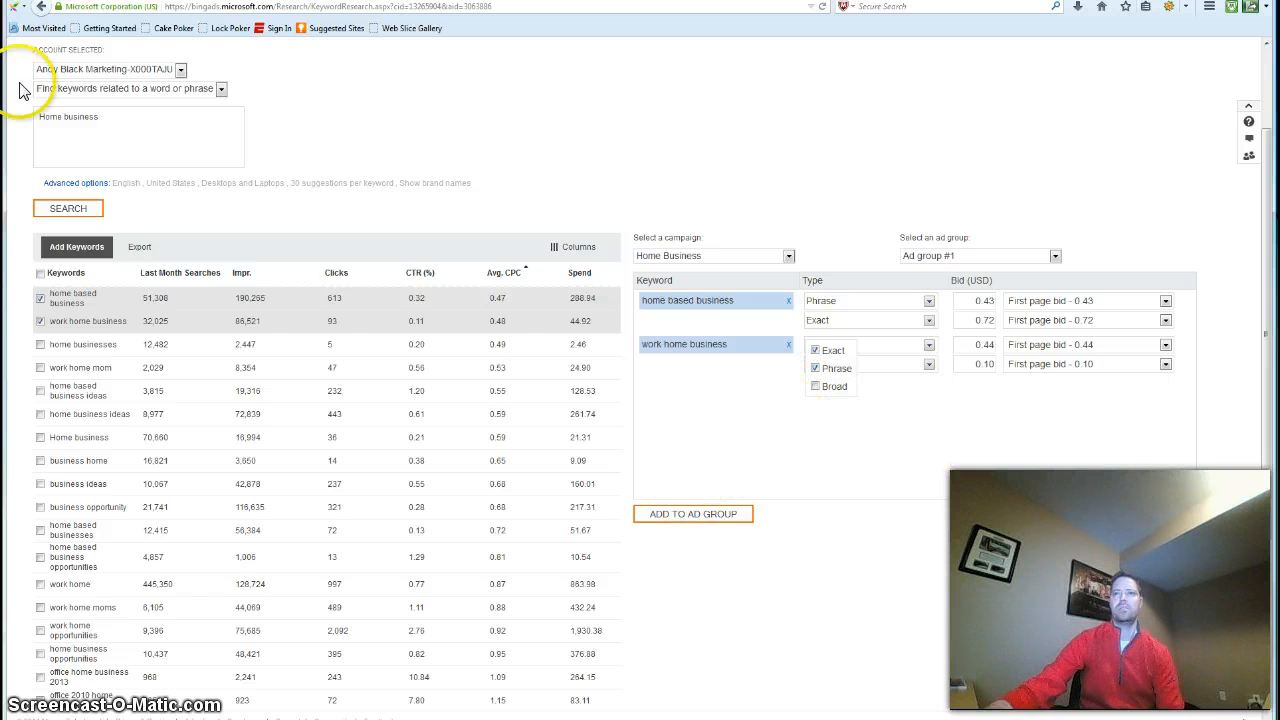
pyautogui.click(686, 518)
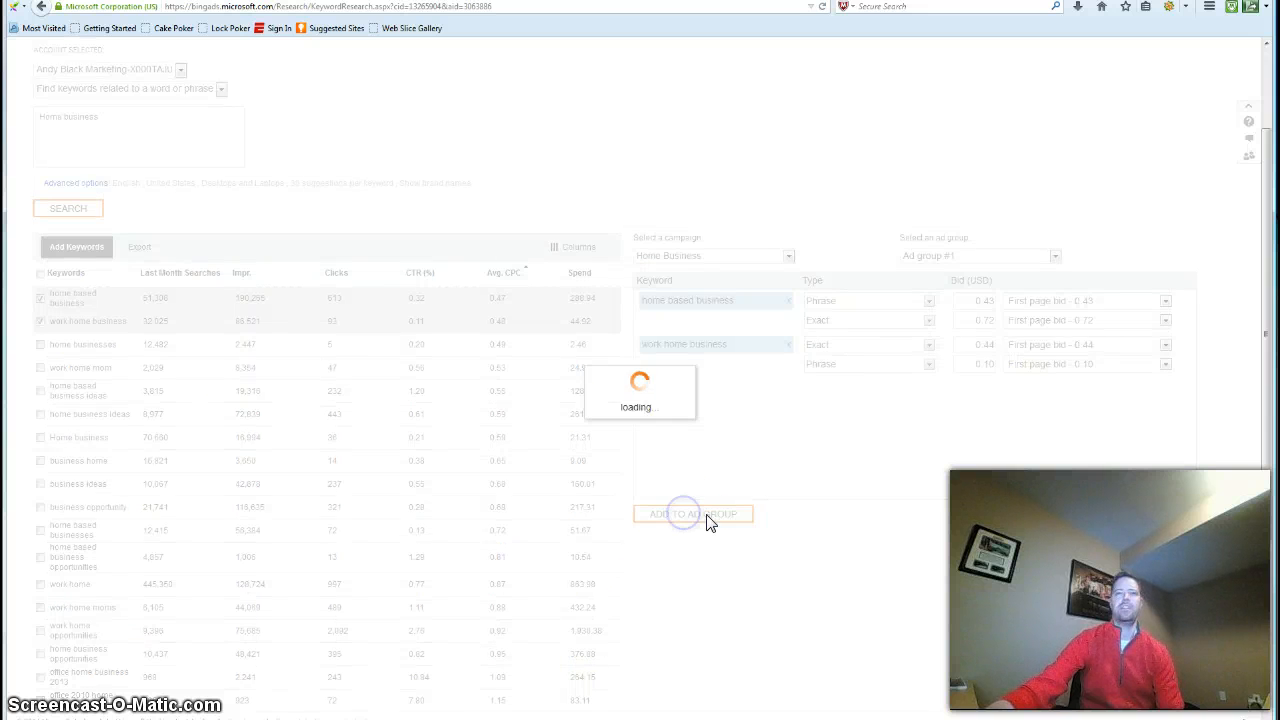
# Open the Home Business campaign's keyword list and review the keywords' match types, bids and performance figures
pyautogui.scroll(2, 640, 475)
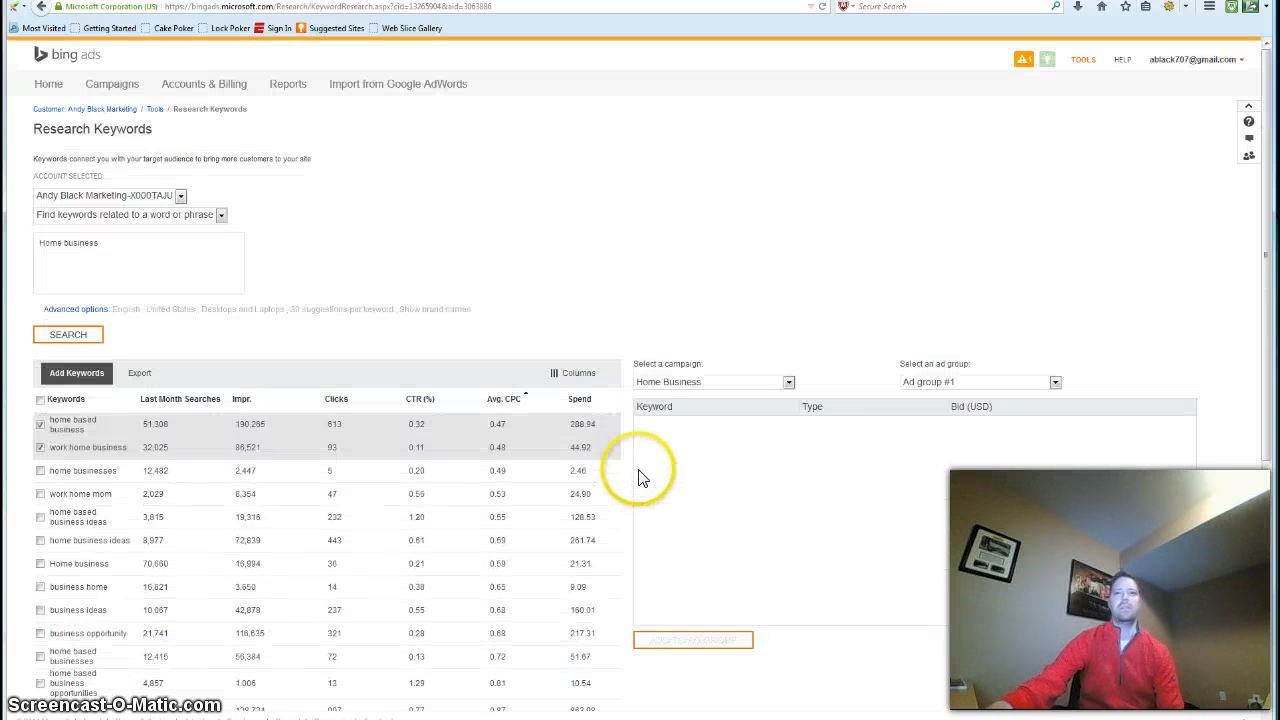
pyautogui.click(118, 90)
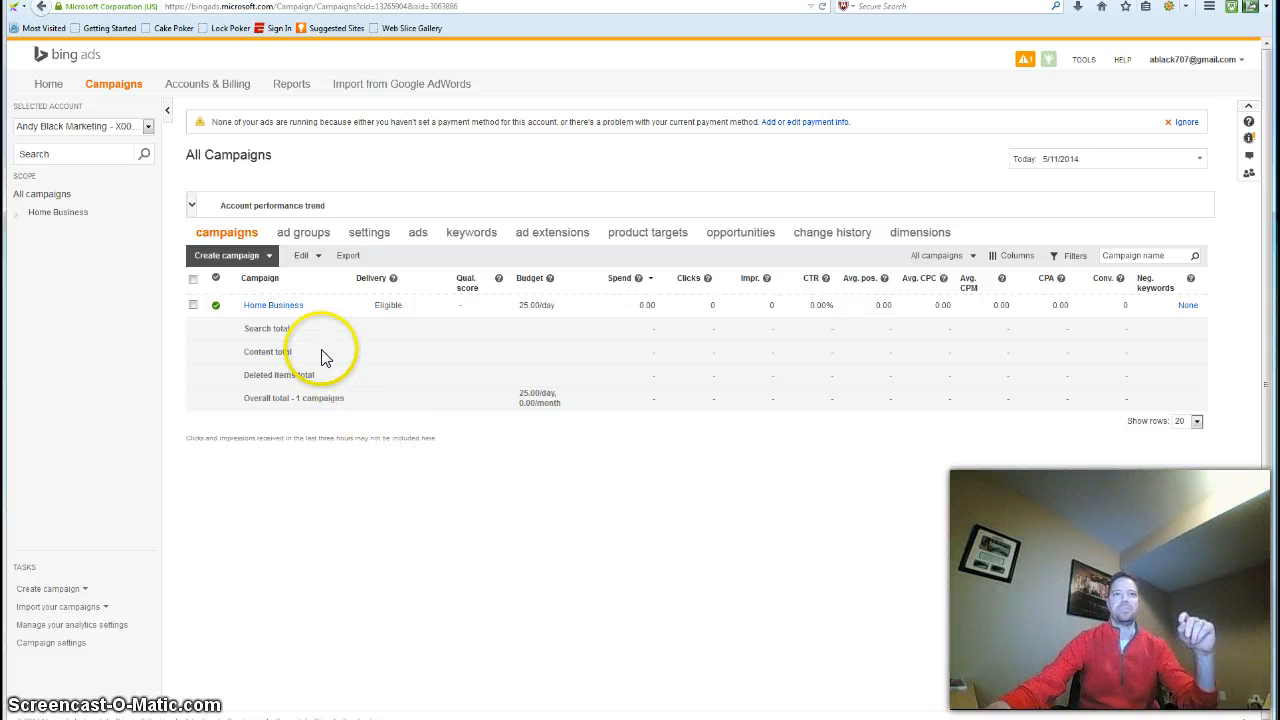
pyautogui.click(272, 305)
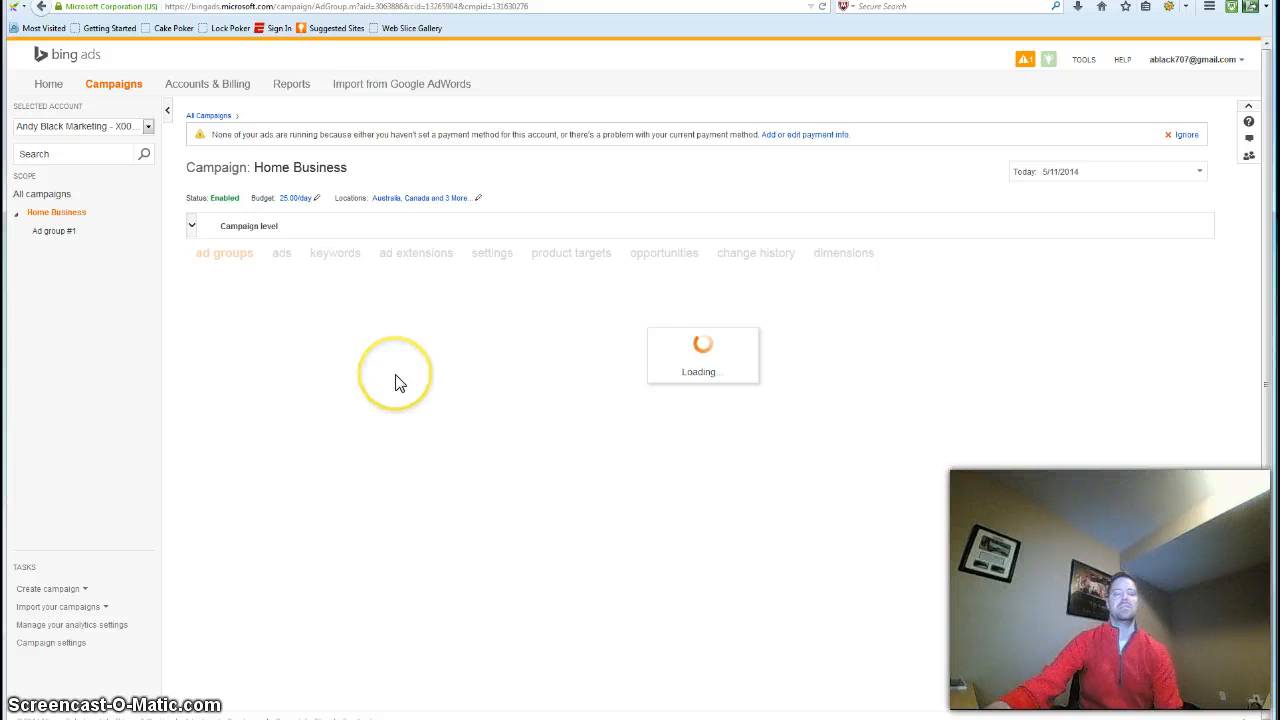
pyautogui.click(333, 253)
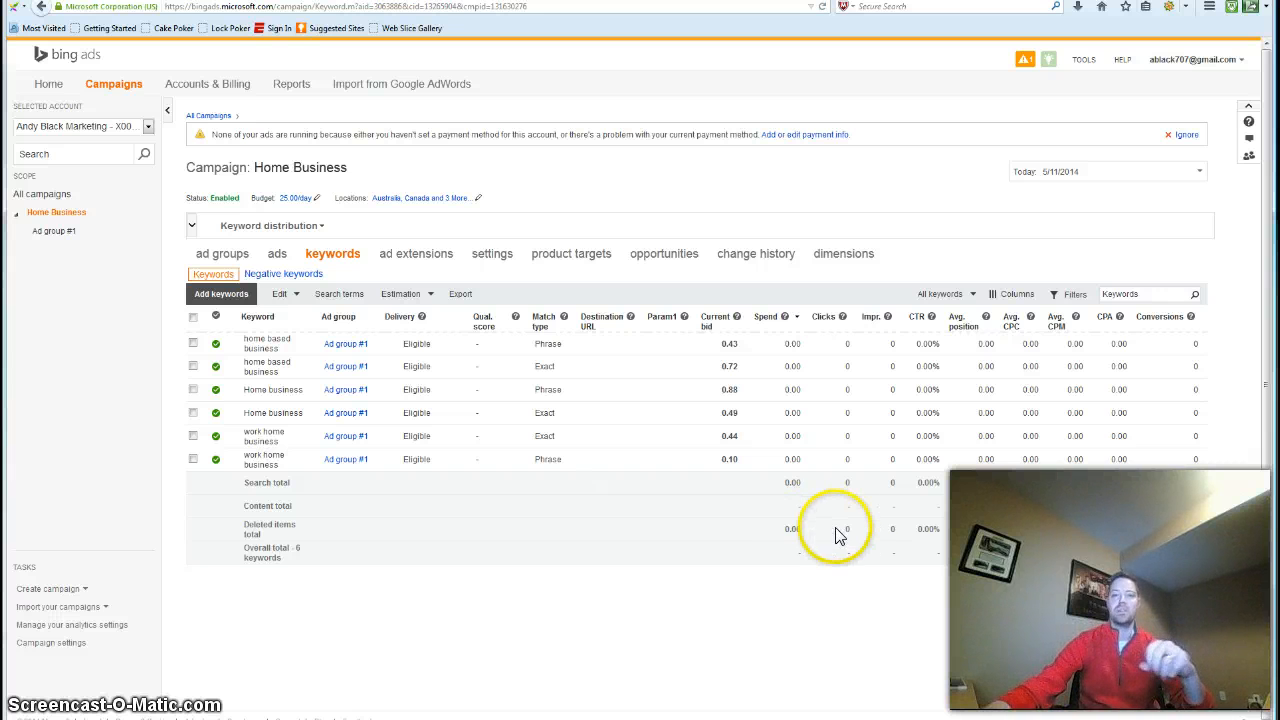
pyautogui.click(910, 418)
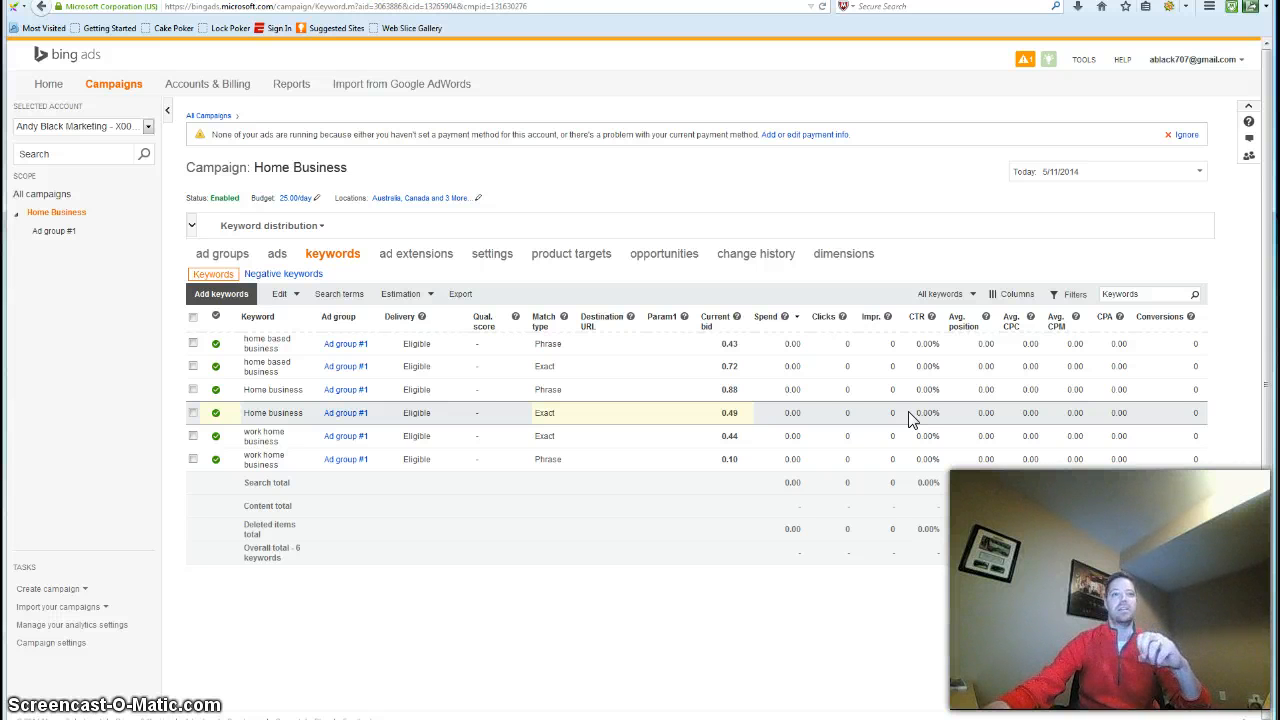
pyautogui.click(893, 424)
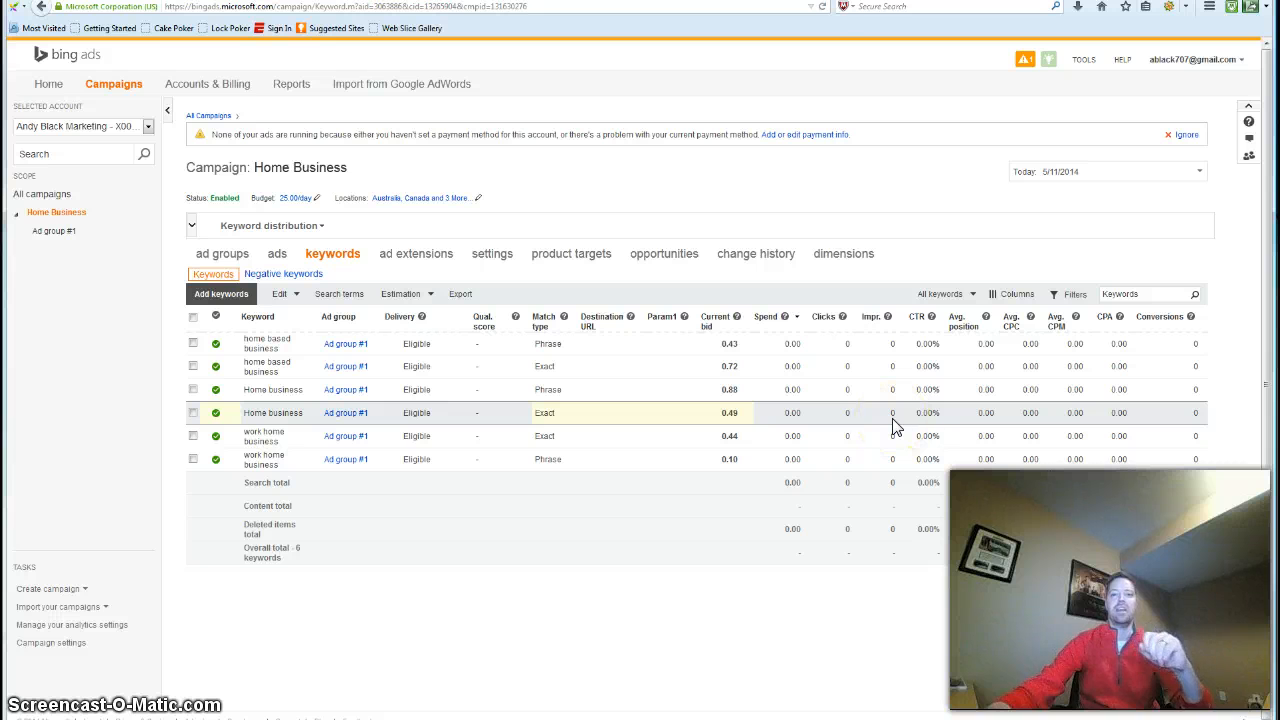